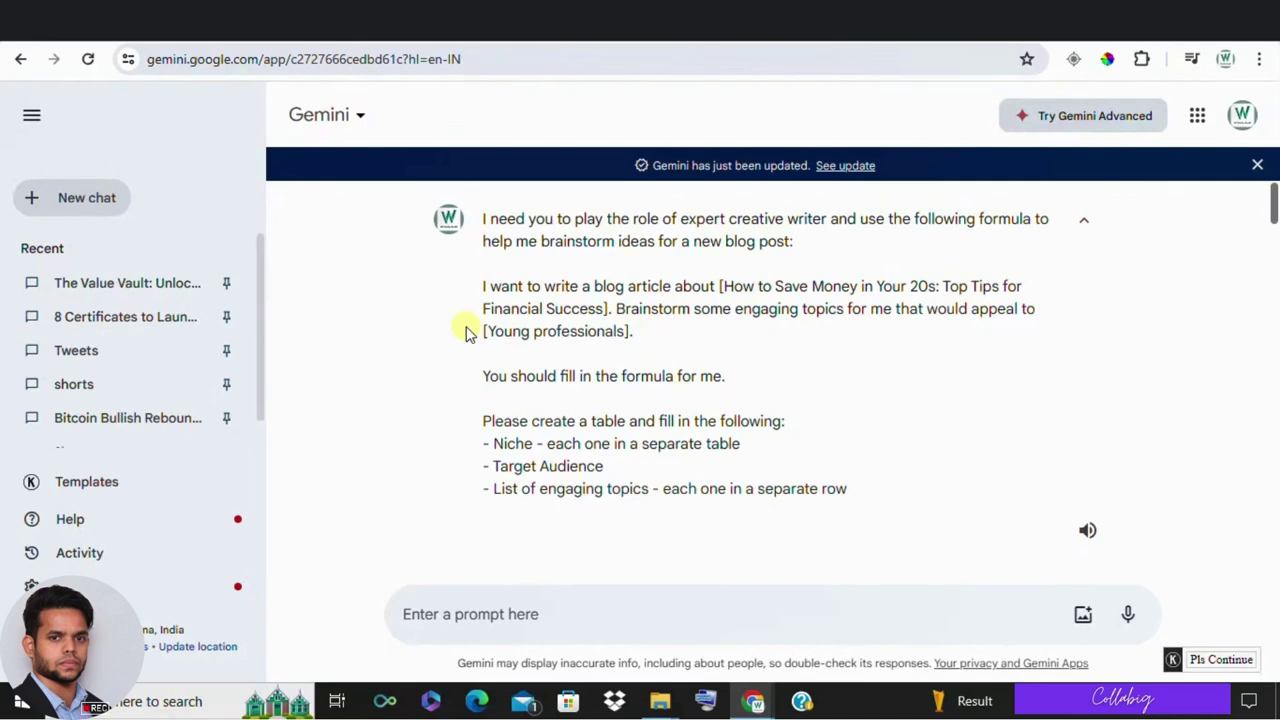
Scroll through the Gemini chat back to the first prompt.
{"action": "scroll", "coordinate": [557, 297], "scroll_direction": "down", "scroll_amount": 1}
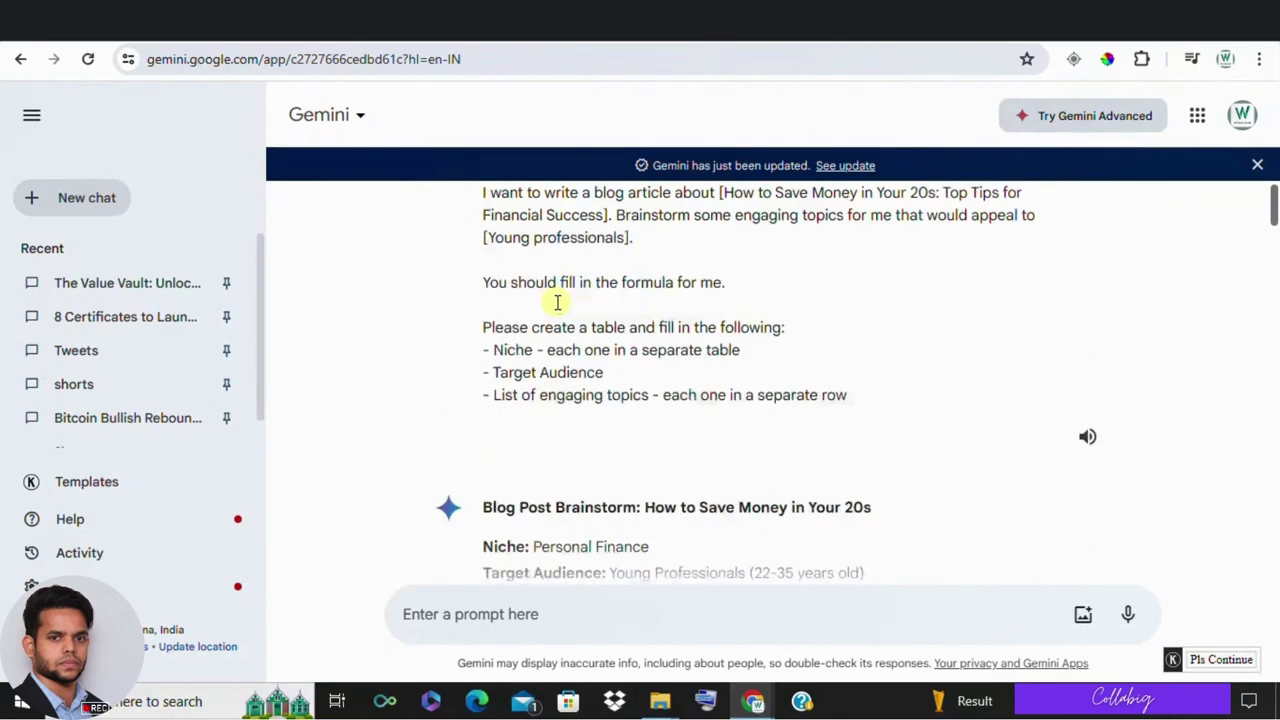
{"action": "scroll", "coordinate": [557, 302], "scroll_direction": "up", "scroll_amount": 1}
{"action": "scroll", "coordinate": [557, 302], "scroll_direction": "down", "scroll_amount": 3}
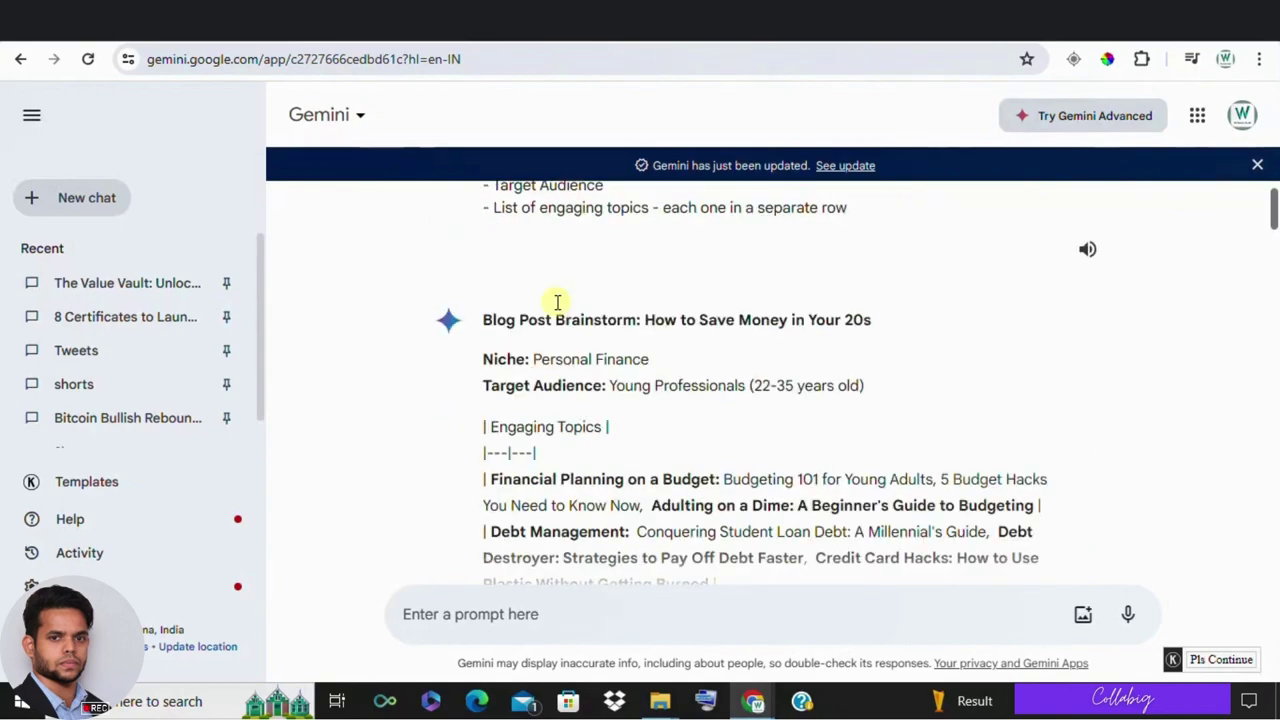
{"action": "scroll", "coordinate": [557, 302], "scroll_direction": "down", "scroll_amount": 15}
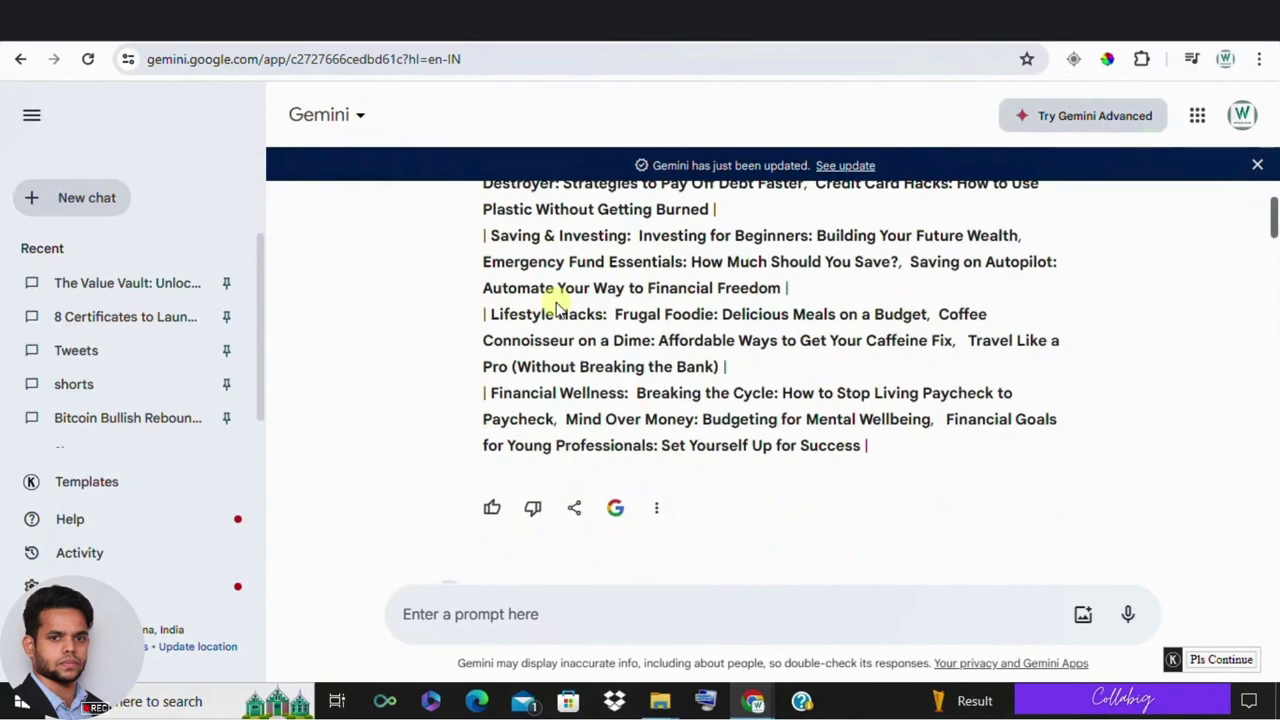
{"action": "scroll", "coordinate": [557, 305], "scroll_direction": "down", "scroll_amount": 20}
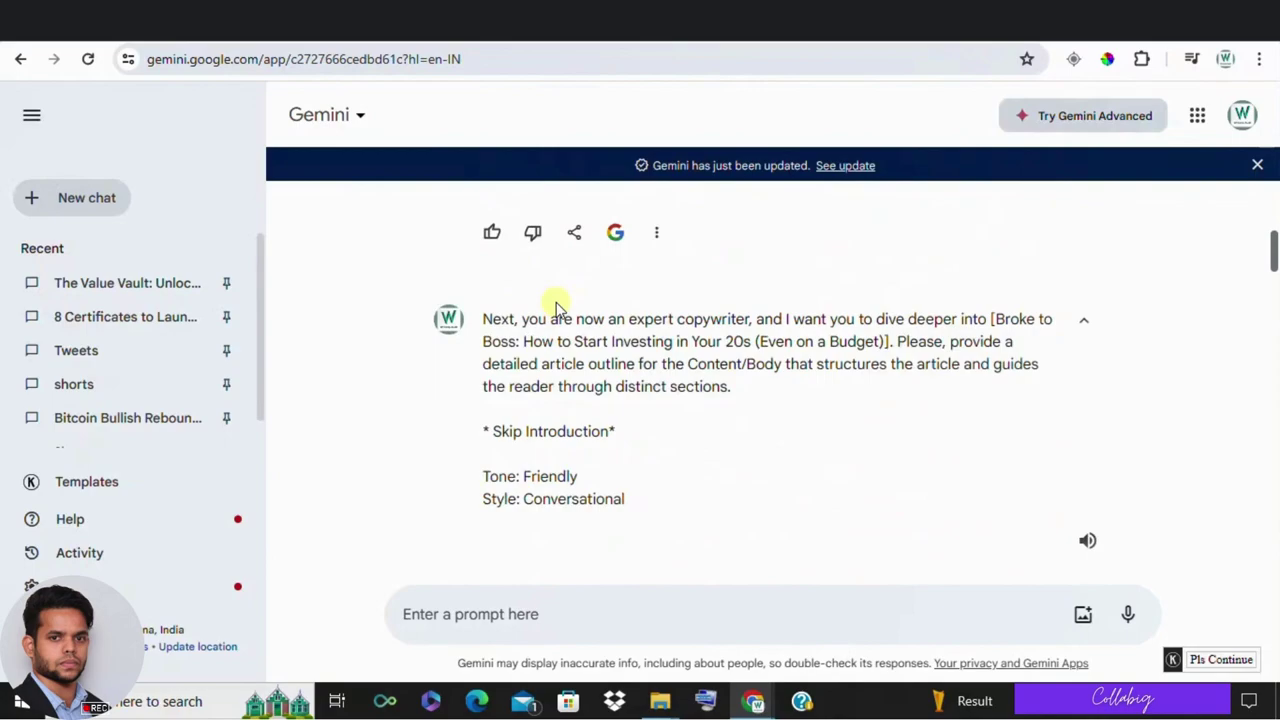
{"action": "scroll", "coordinate": [557, 305], "scroll_direction": "down", "scroll_amount": 20}
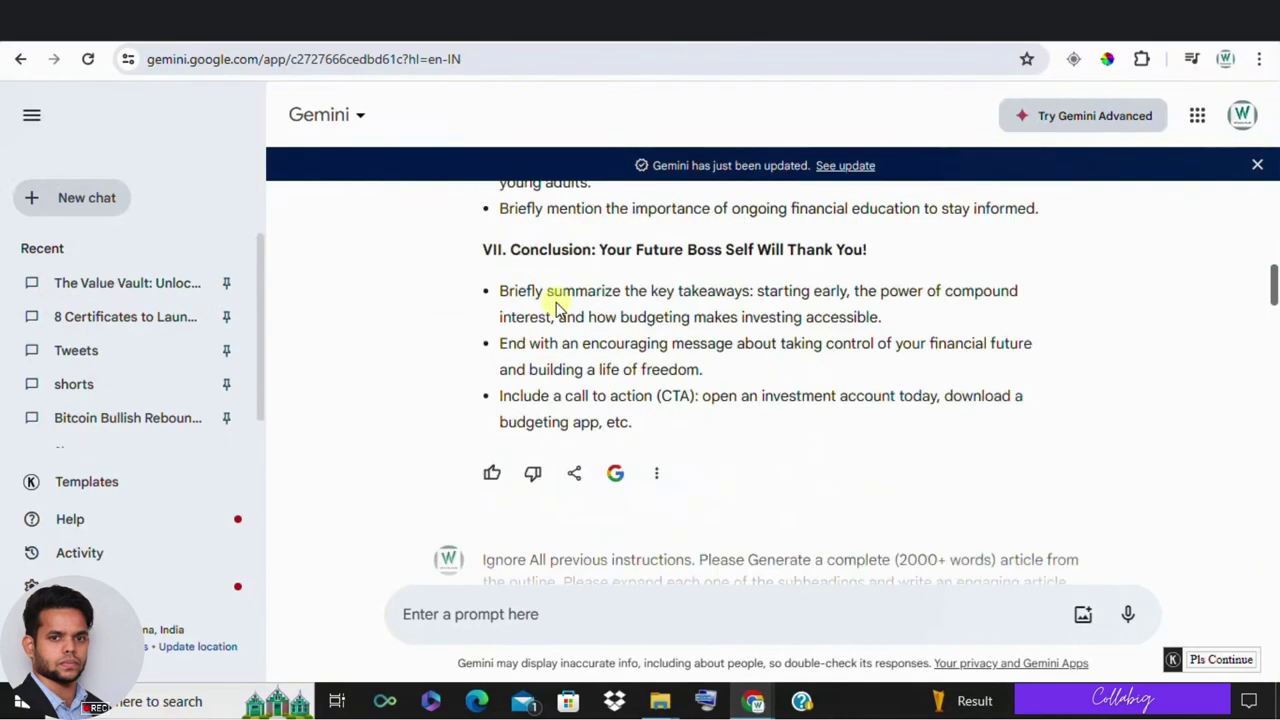
{"action": "scroll", "coordinate": [557, 305], "scroll_direction": "down", "scroll_amount": 20}
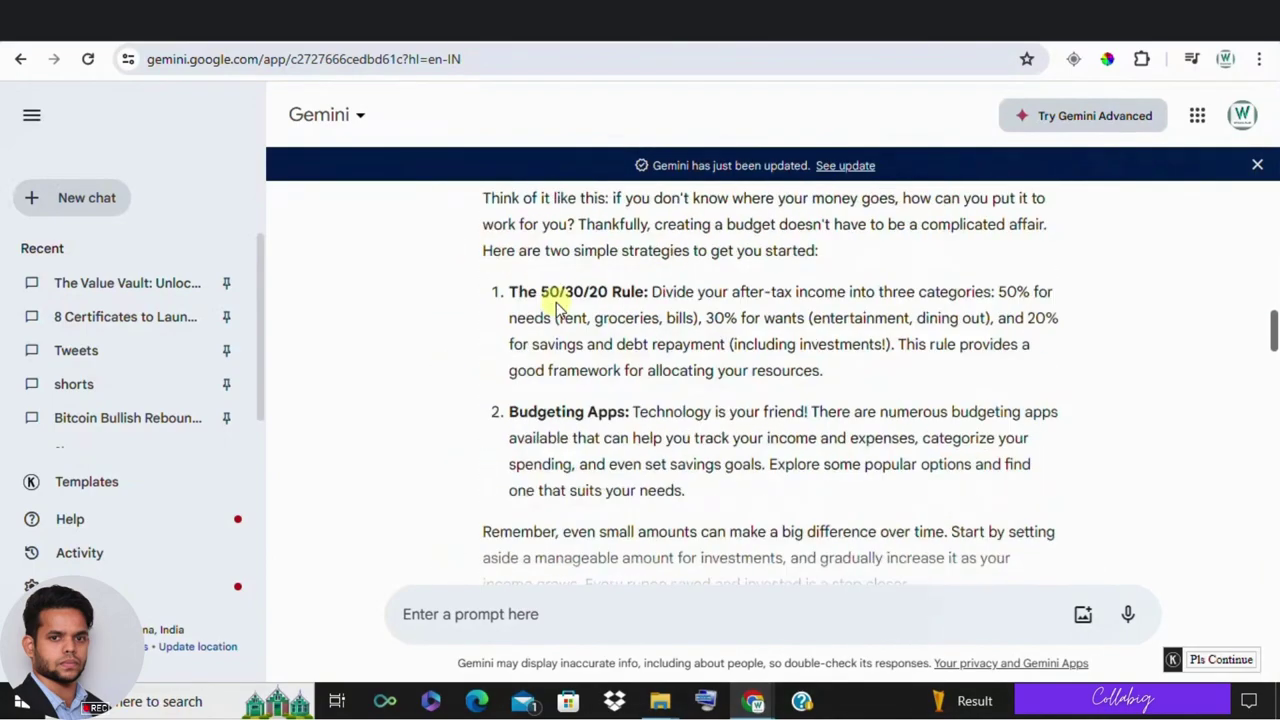
{"action": "scroll", "coordinate": [557, 305], "scroll_direction": "down", "scroll_amount": 20}
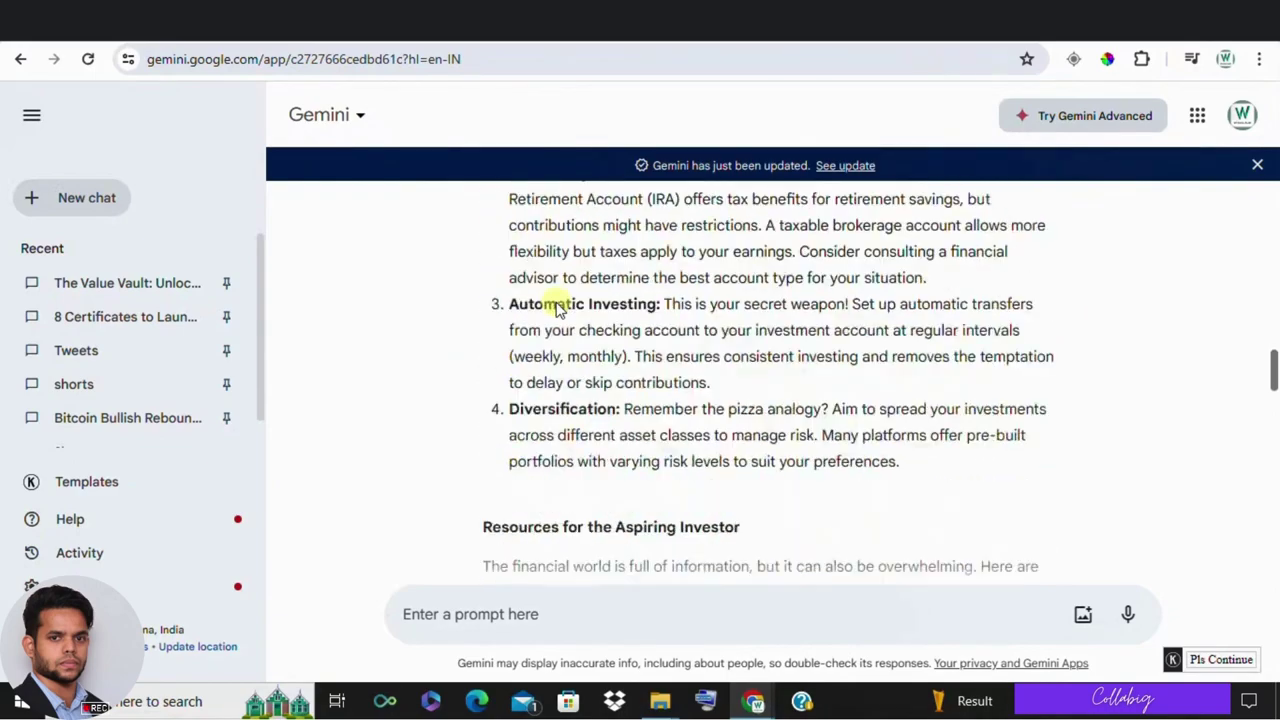
{"action": "scroll", "coordinate": [557, 305], "scroll_direction": "down", "scroll_amount": 20}
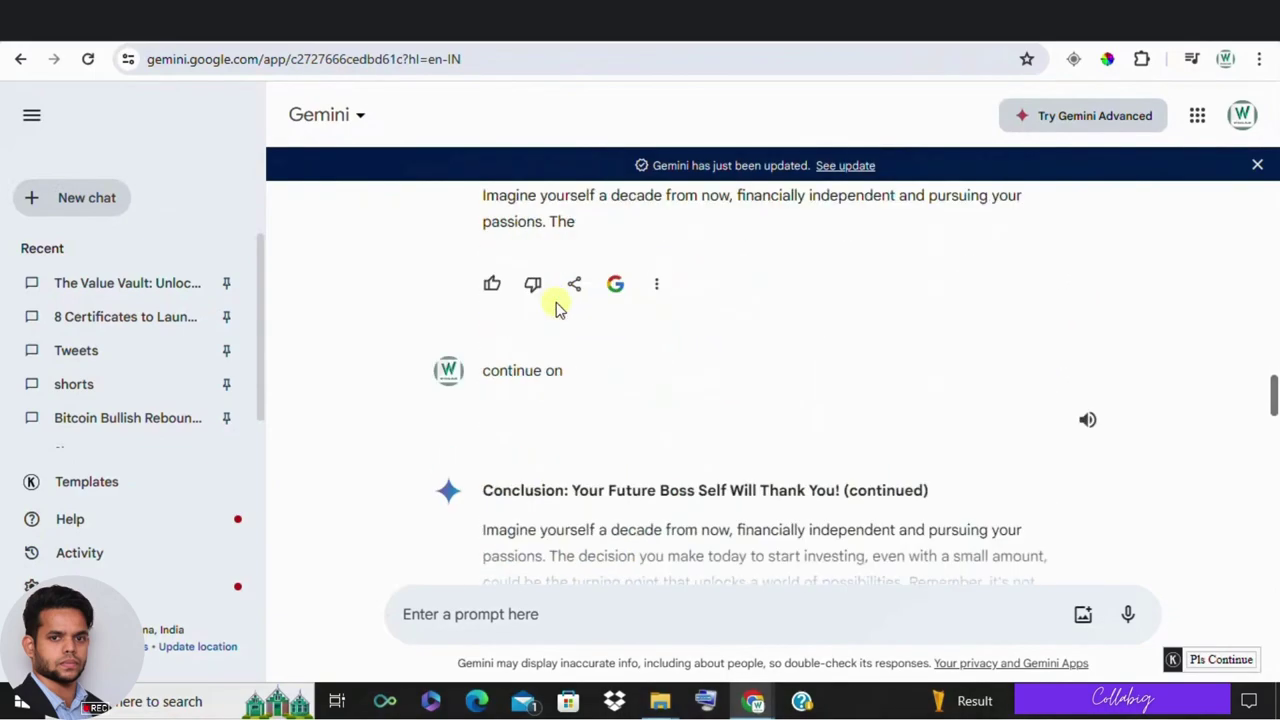
{"action": "scroll", "coordinate": [557, 305], "scroll_direction": "down", "scroll_amount": 20}
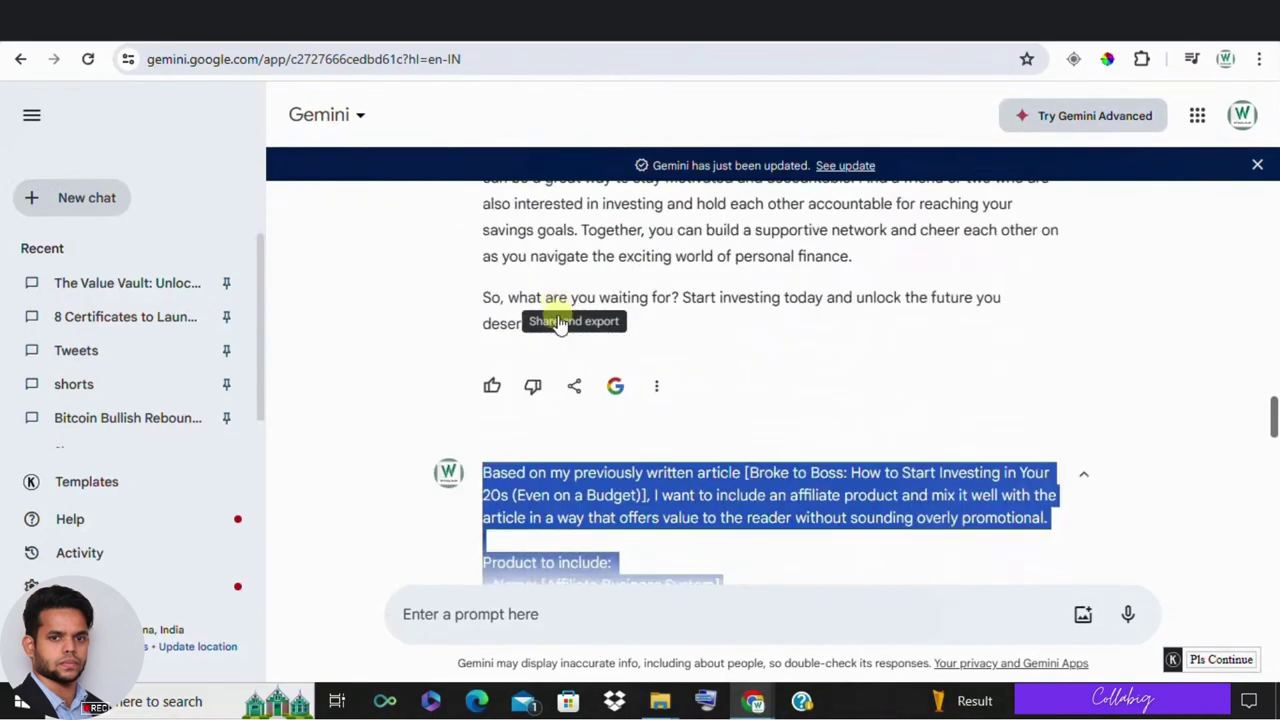
{"action": "scroll", "coordinate": [555, 352], "scroll_direction": "down", "scroll_amount": 1}
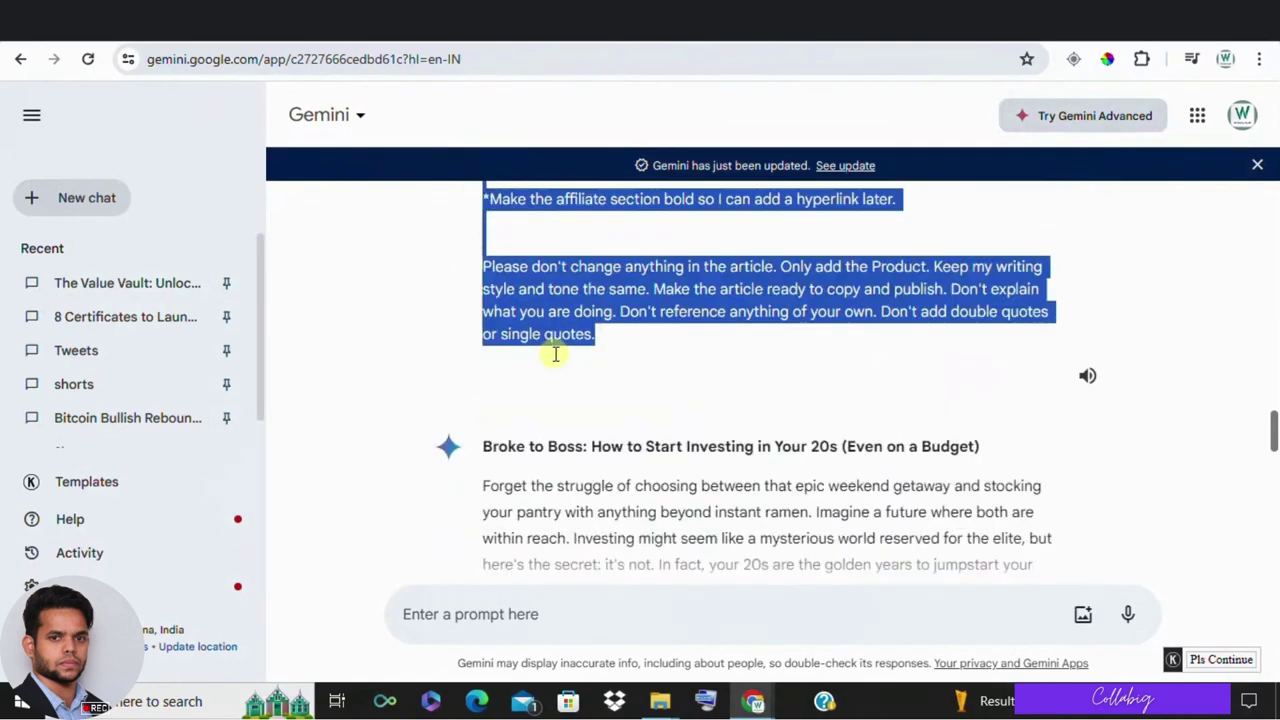
{"action": "left_click_drag", "start_coordinate": [1274, 440], "coordinate": [1274, 200]}
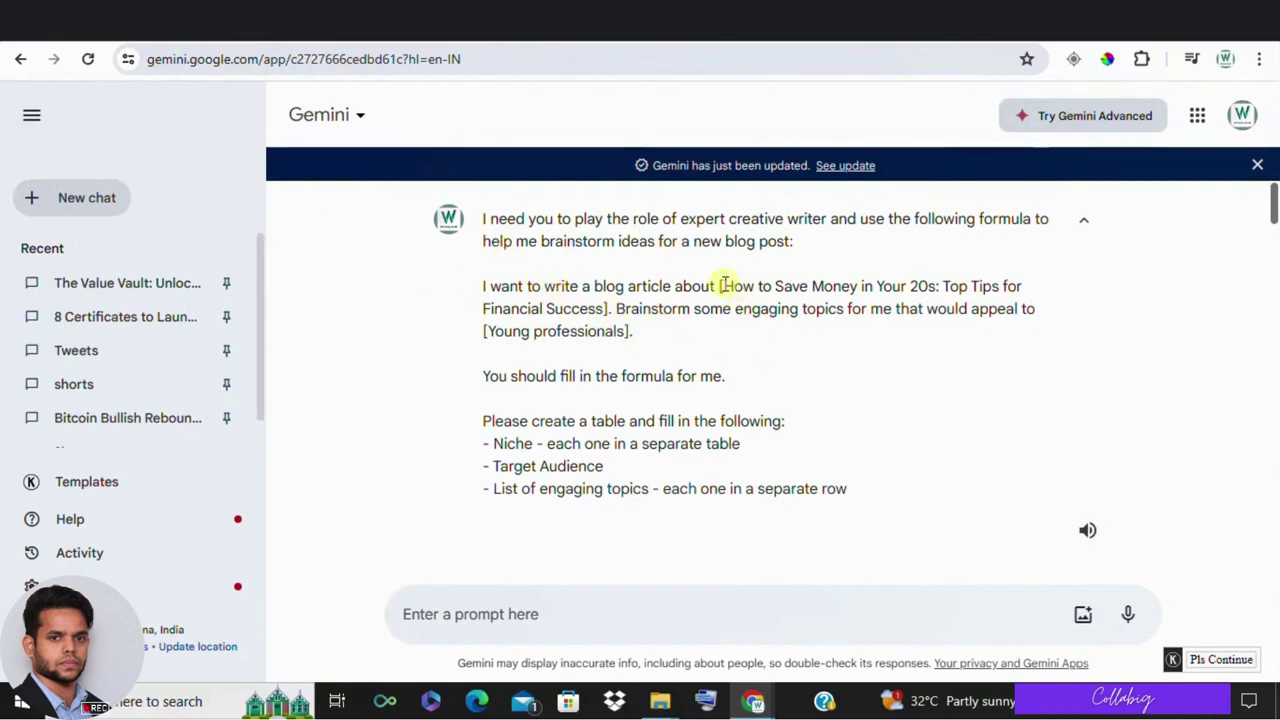
Highlight the blog topic and 'professionals' audience in the first prompt, then go to the formula page.
{"action": "left_click_drag", "start_coordinate": [722, 286], "coordinate": [591, 292]}
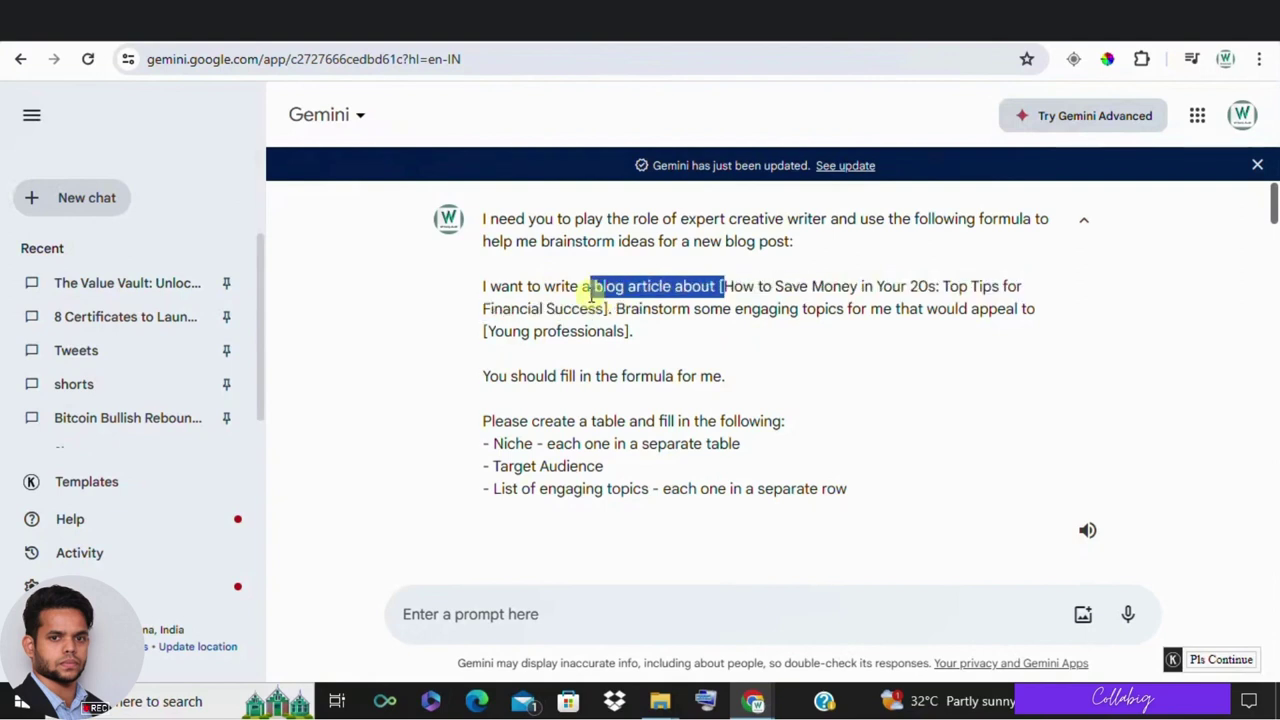
{"action": "double_click", "coordinate": [586, 334]}
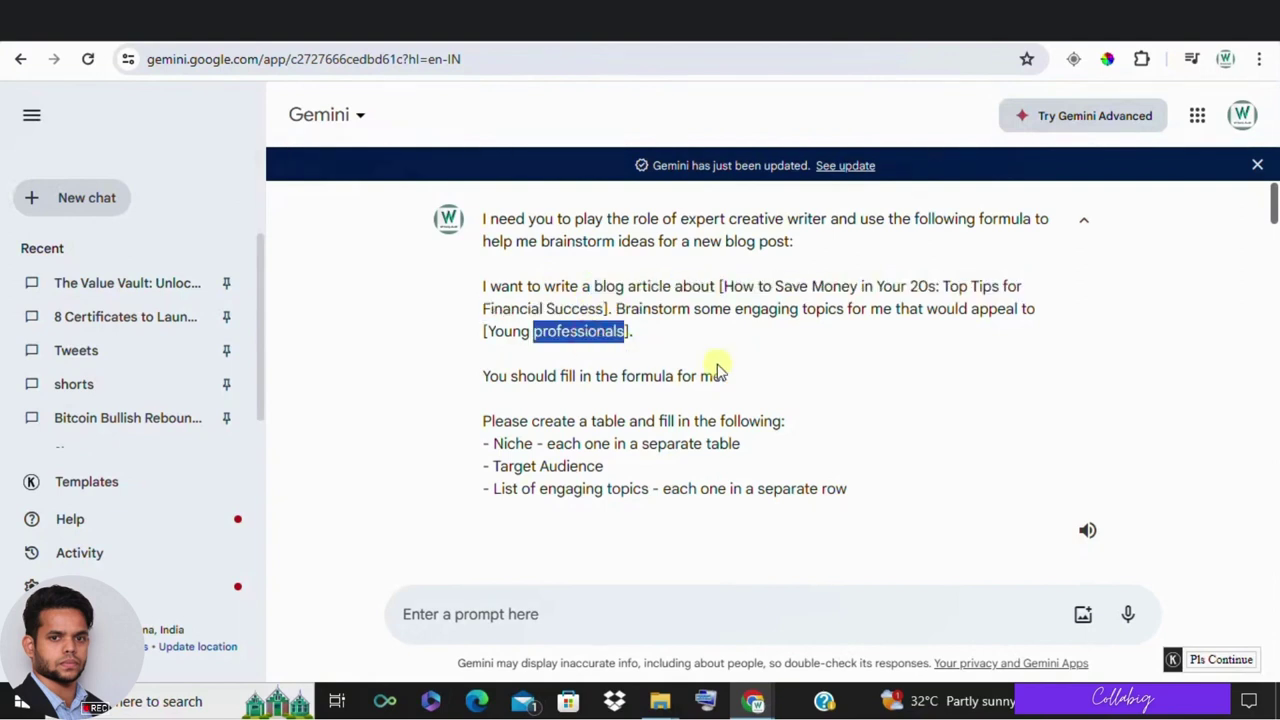
{"action": "left_click", "coordinate": [788, 366]}
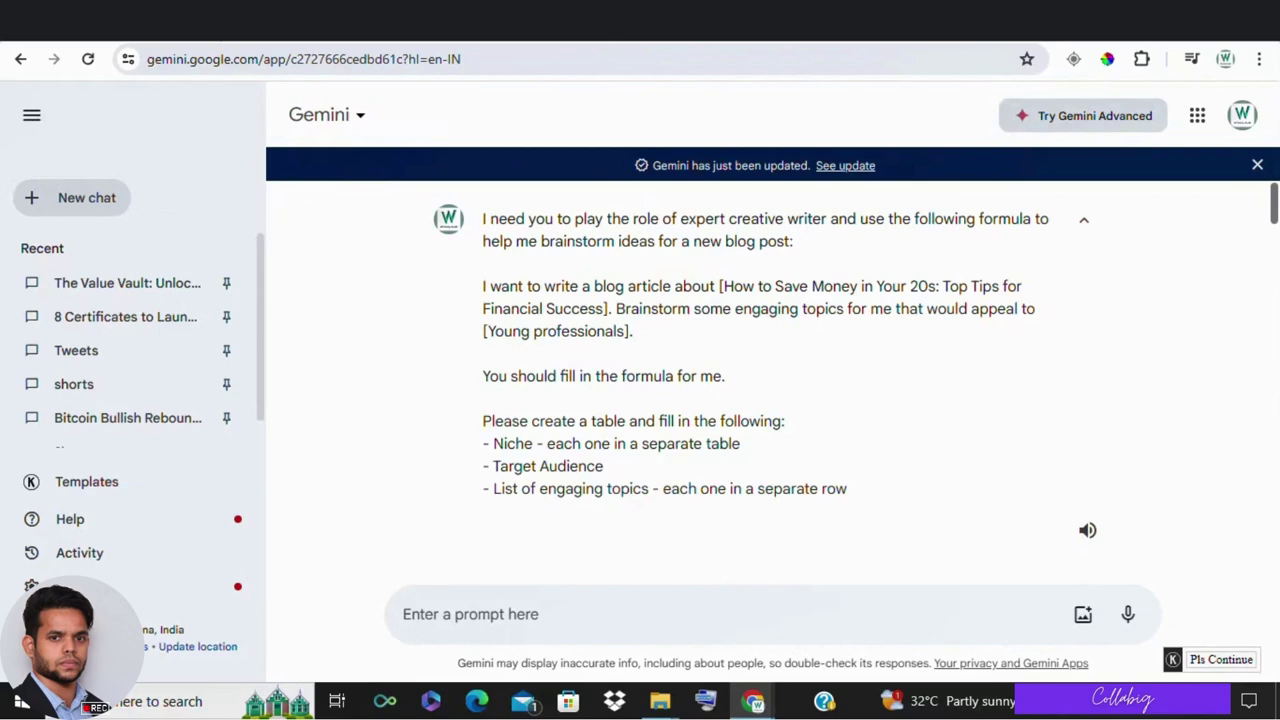
{"action": "left_click", "coordinate": [200, 20]}
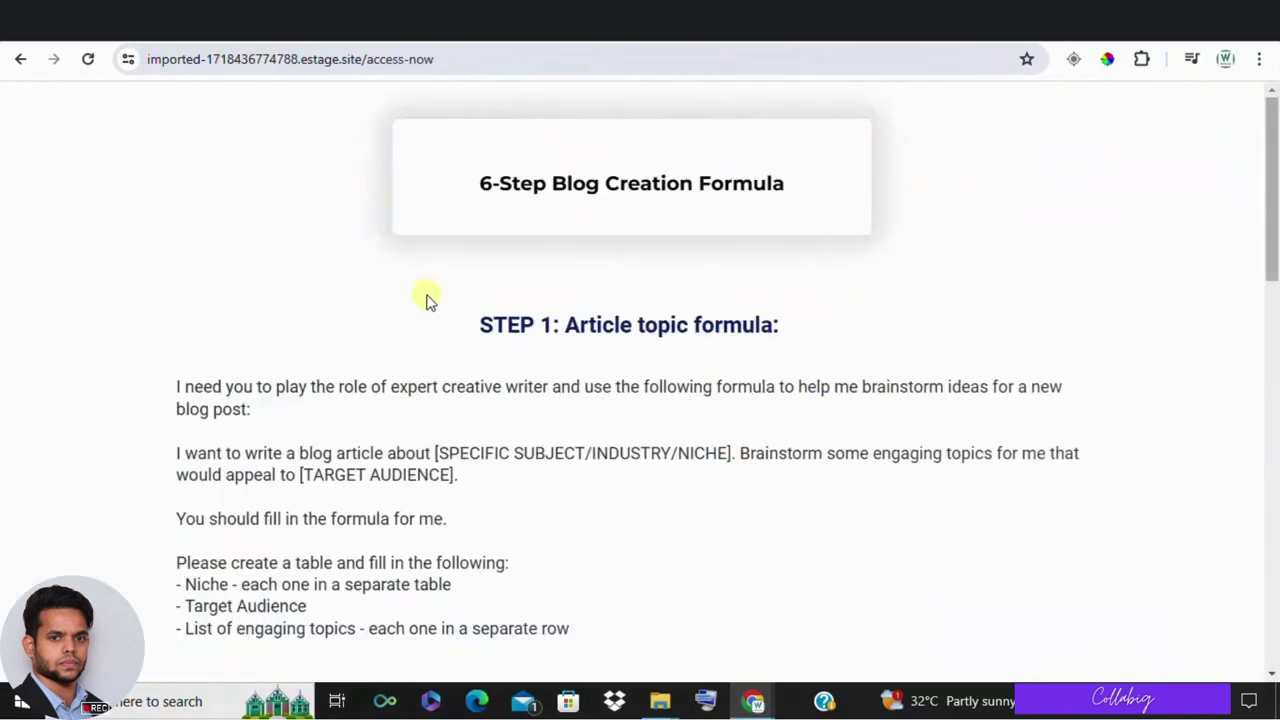
Look over the 6-Step Blog Creation Formula title and the STEP 1 formula text.
{"action": "triple_click", "coordinate": [523, 177]}
{"action": "scroll", "coordinate": [140, 268], "scroll_direction": "down", "scroll_amount": 1}
{"action": "left_click_drag", "start_coordinate": [143, 277], "coordinate": [606, 571]}
{"action": "left_click", "coordinate": [606, 553]}
{"action": "scroll", "coordinate": [613, 533], "scroll_direction": "down", "scroll_amount": 13}
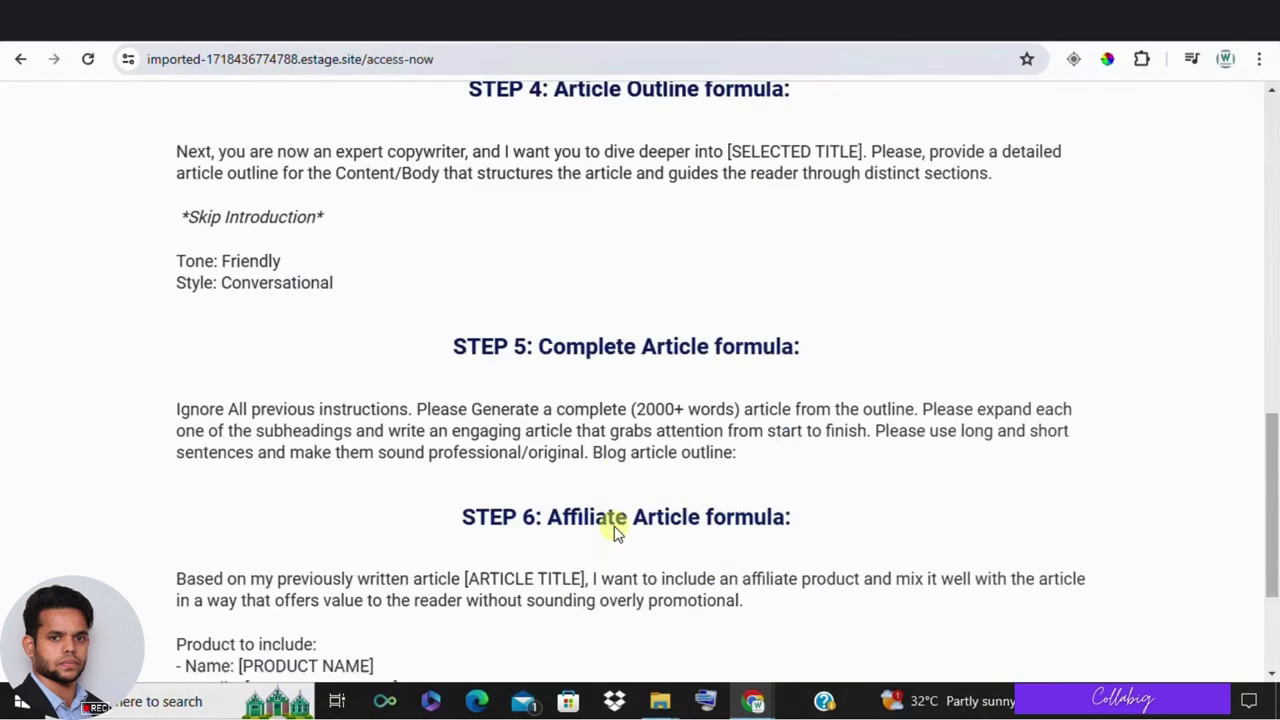
{"action": "scroll", "coordinate": [591, 540], "scroll_direction": "up", "scroll_amount": 10}
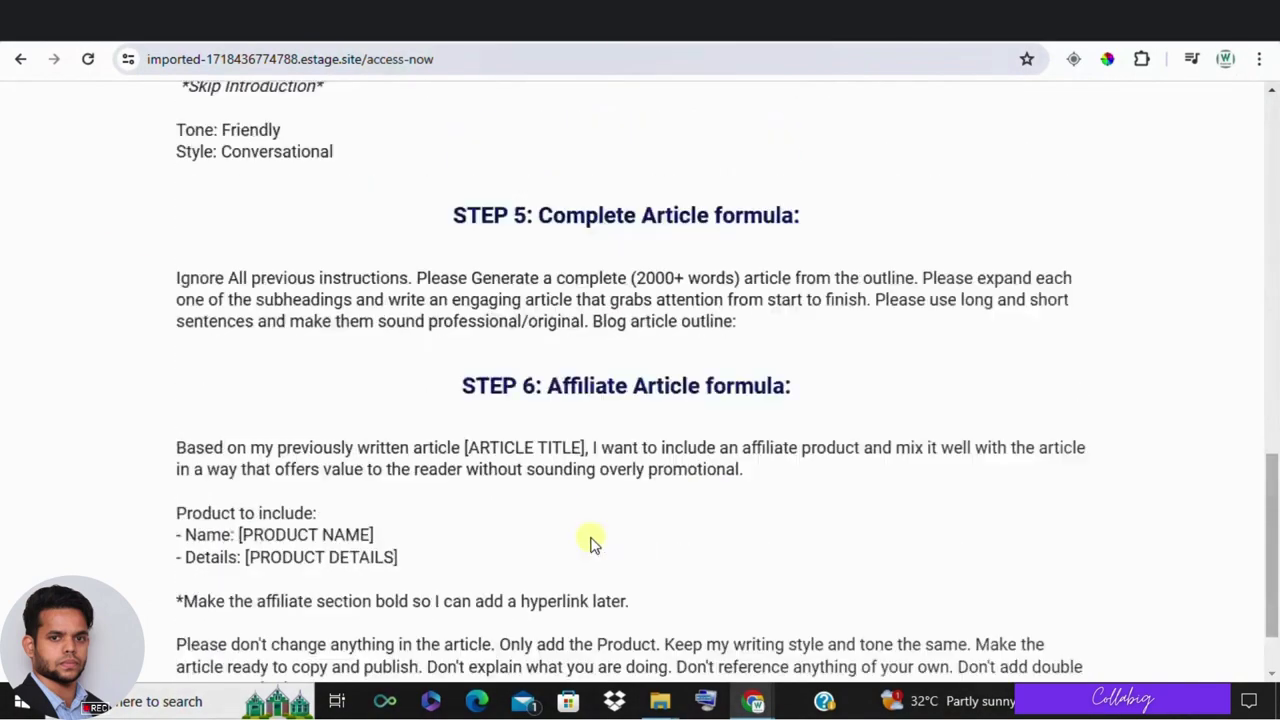
{"action": "scroll", "coordinate": [590, 540], "scroll_direction": "up", "scroll_amount": 2}
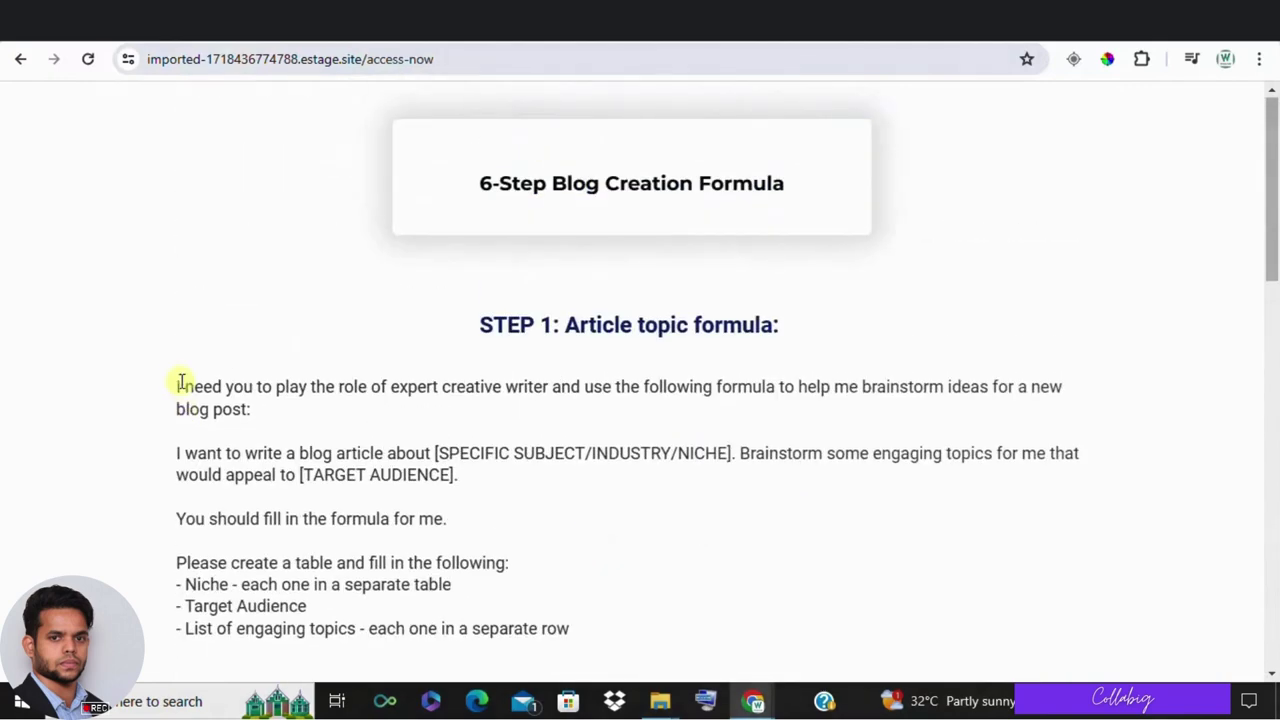
Highlight the STEP 1 prompt and its SUBJECT and AUDIENCE placeholders.
{"action": "left_click_drag", "start_coordinate": [165, 388], "coordinate": [654, 617]}
{"action": "left_click", "coordinate": [571, 544]}
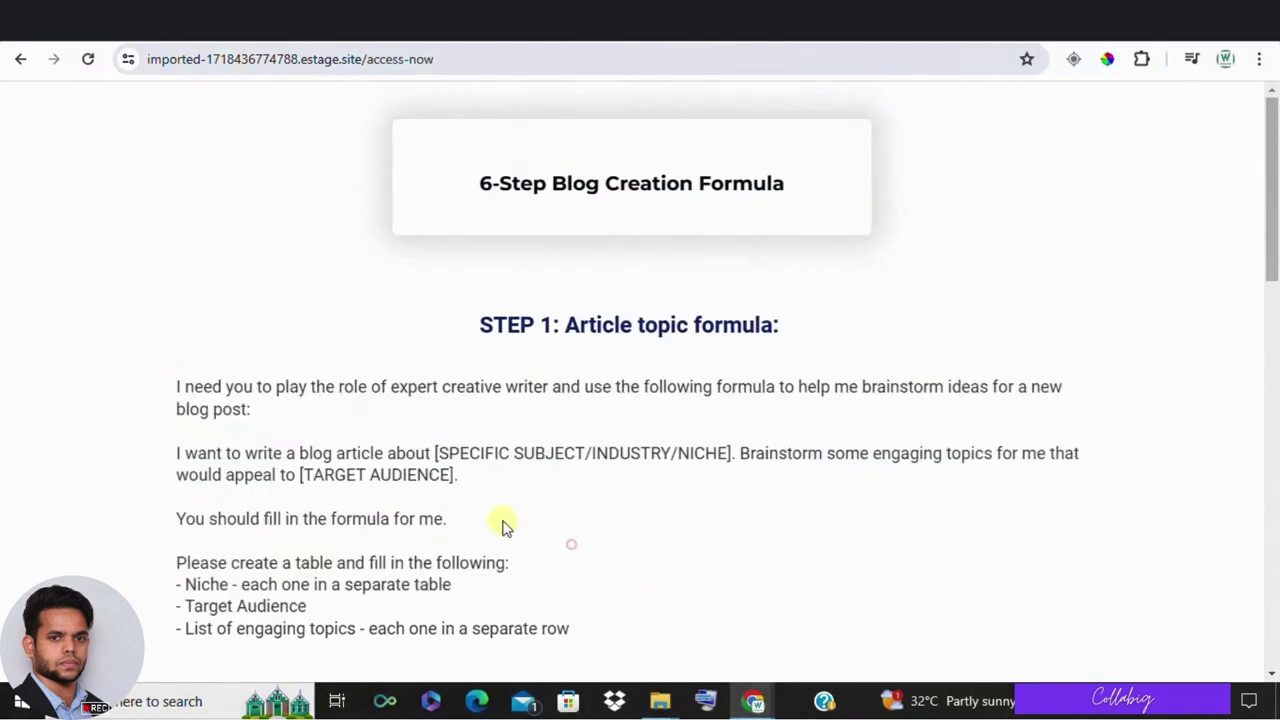
{"action": "double_click", "coordinate": [571, 458]}
{"action": "double_click", "coordinate": [405, 477]}
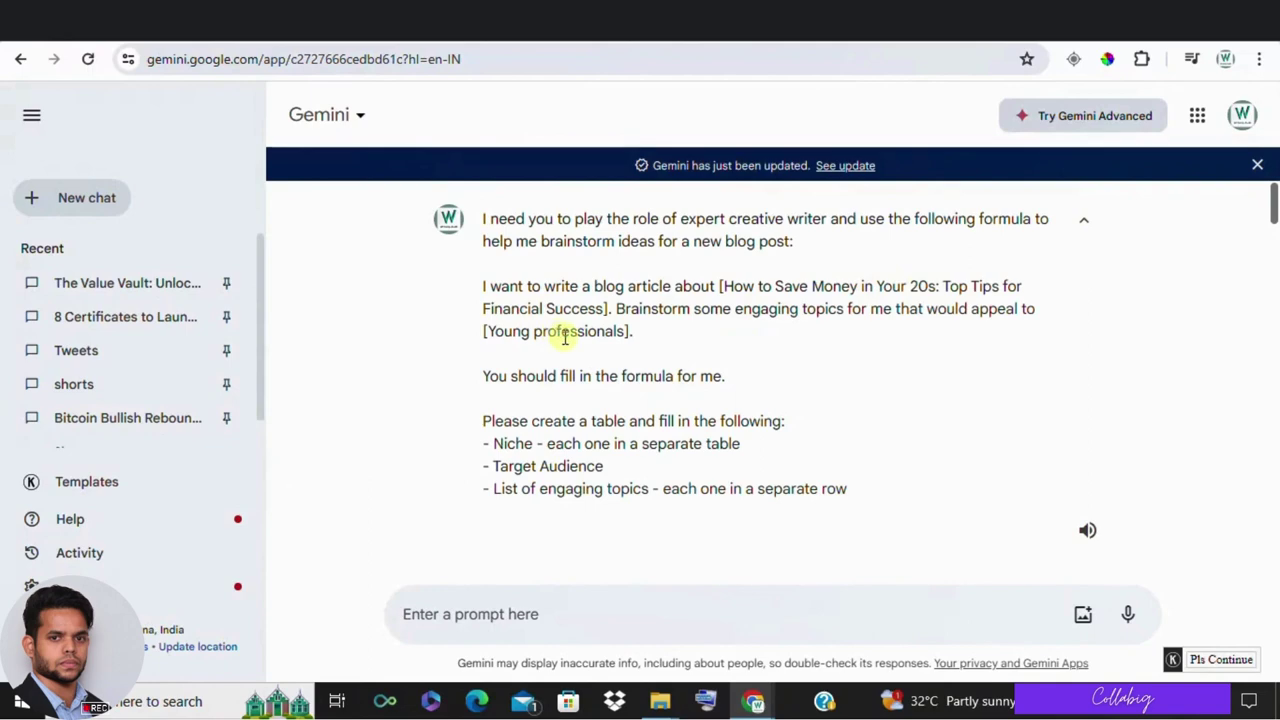
Scroll through and highlight the list of article topic rows.
{"action": "scroll", "coordinate": [577, 349], "scroll_direction": "down", "scroll_amount": 5}
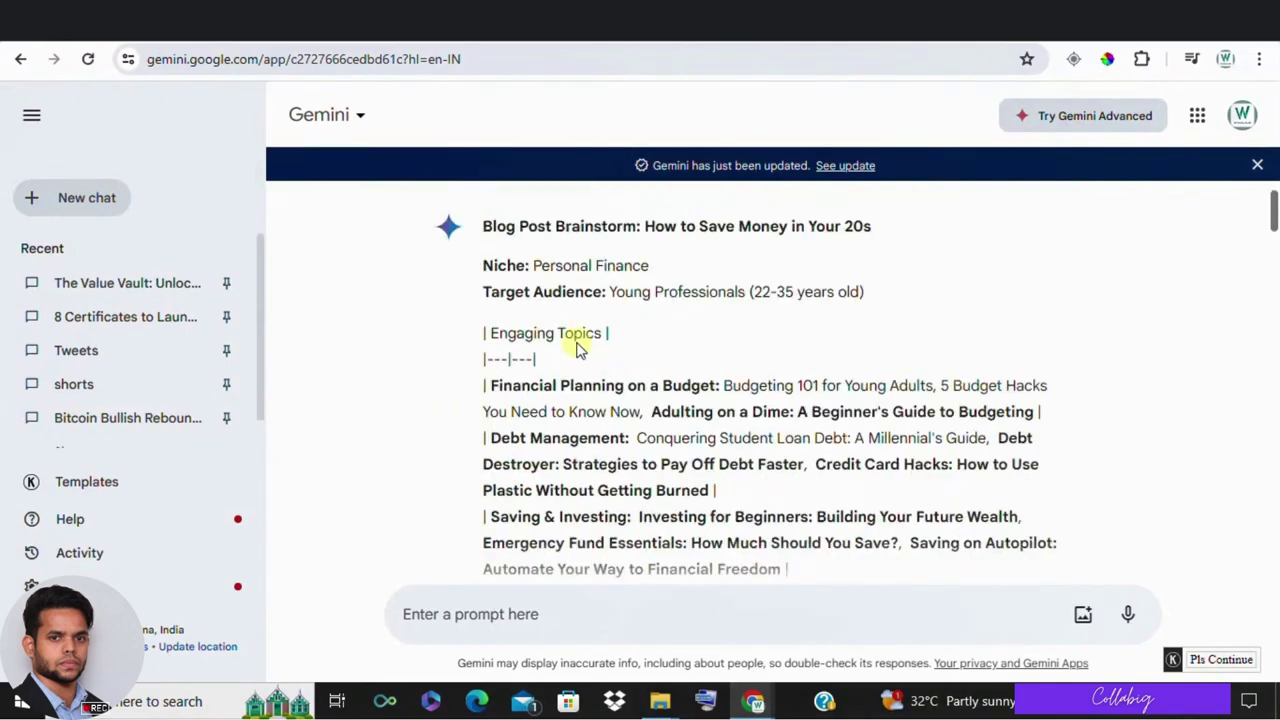
{"action": "scroll", "coordinate": [577, 340], "scroll_direction": "down", "scroll_amount": 3}
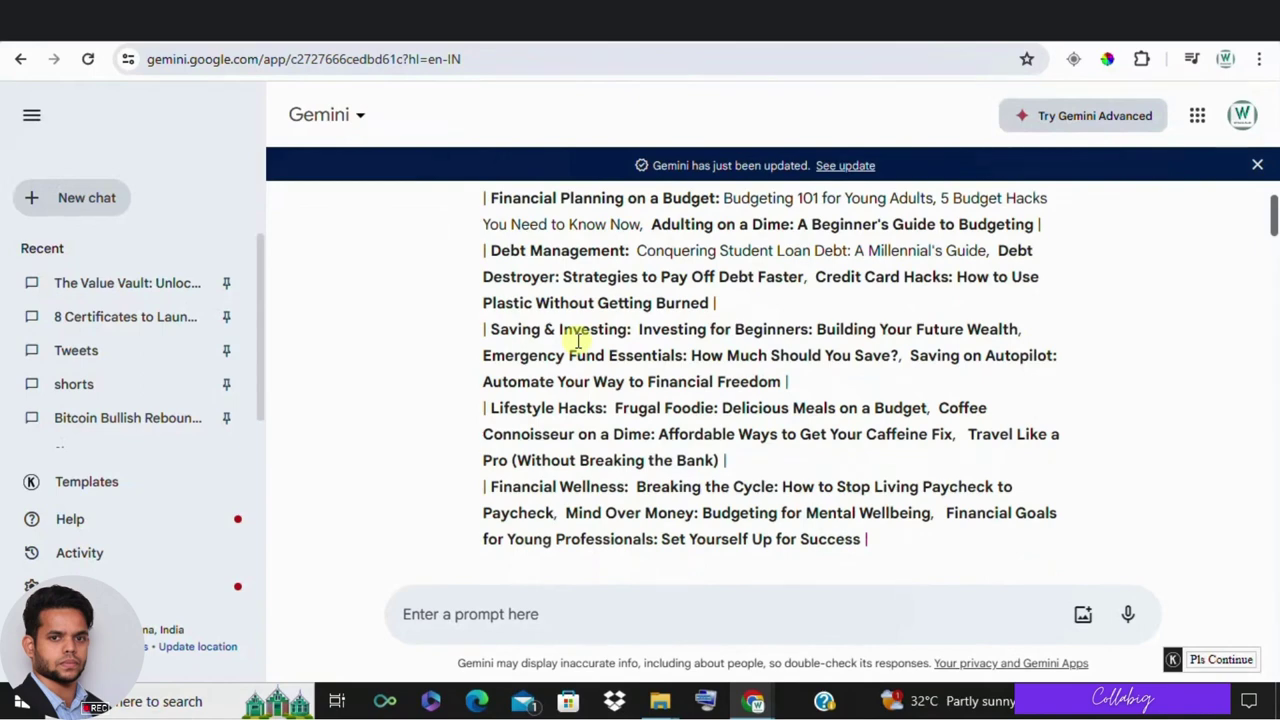
{"action": "scroll", "coordinate": [577, 340], "scroll_direction": "up", "scroll_amount": 1}
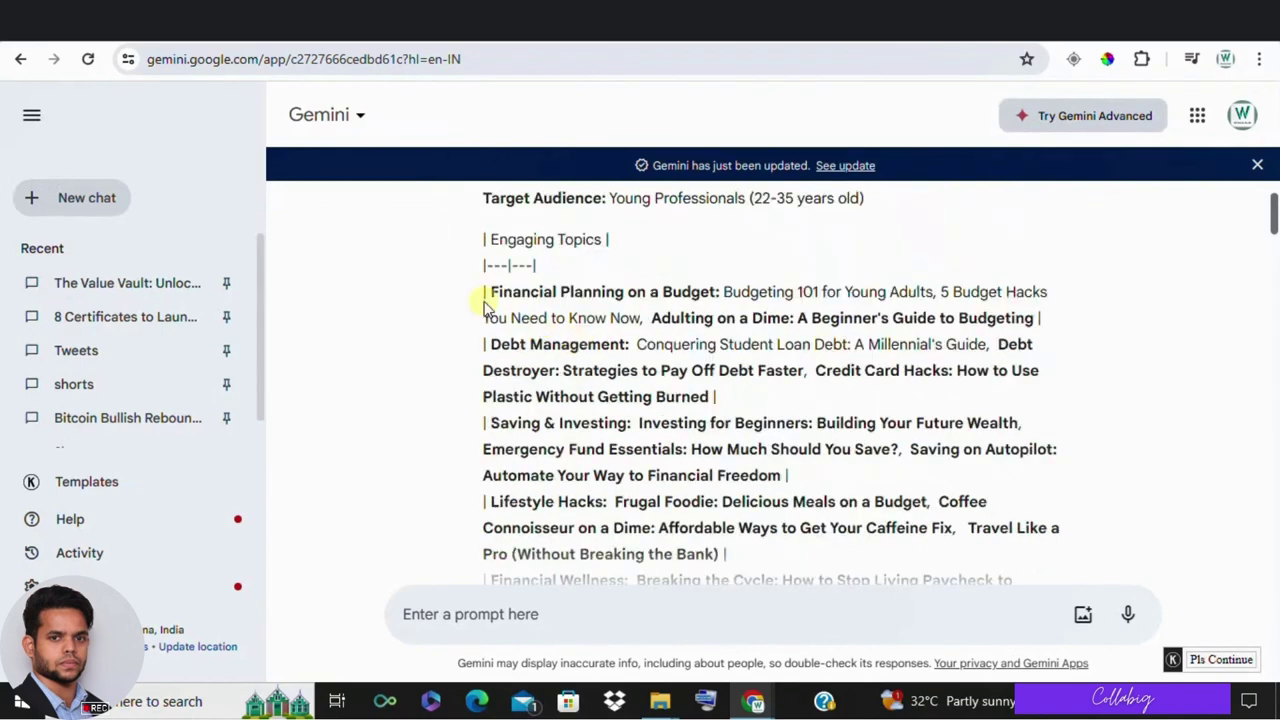
{"action": "left_click_drag", "start_coordinate": [451, 283], "coordinate": [815, 515]}
{"action": "scroll", "coordinate": [815, 512], "scroll_direction": "down", "scroll_amount": 1}
{"action": "left_click", "coordinate": [815, 473]}
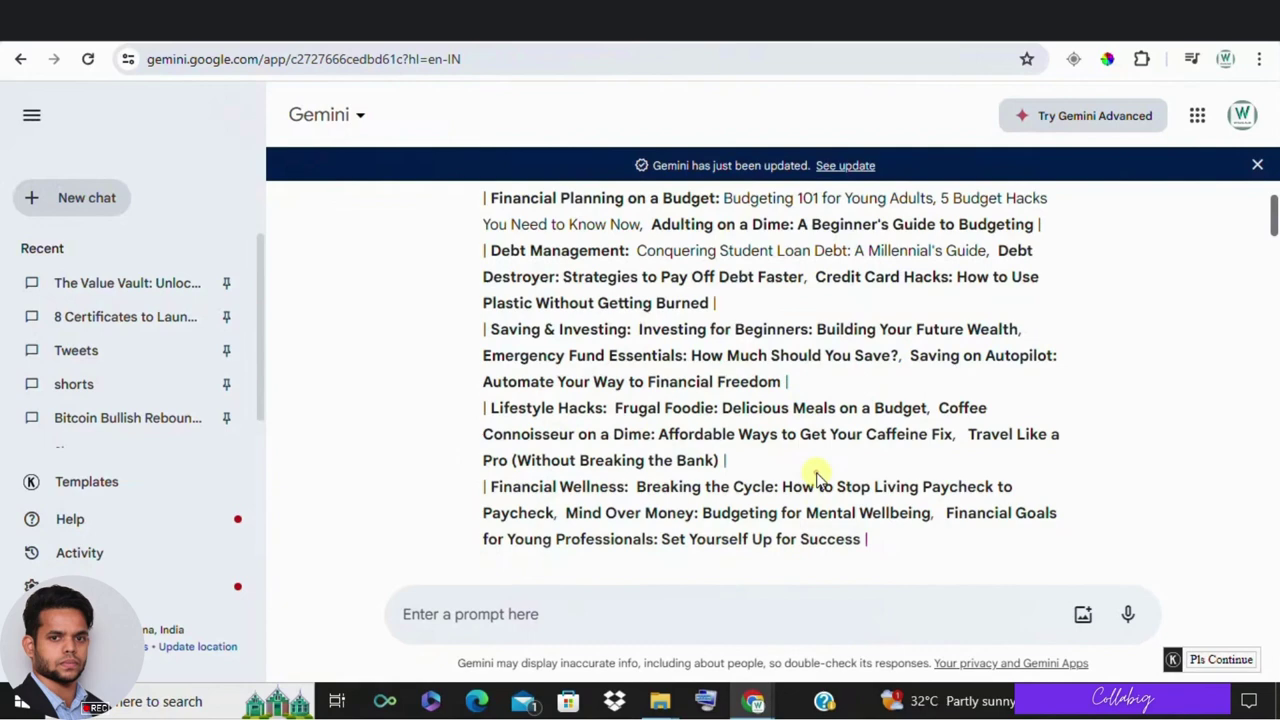
{"action": "scroll", "coordinate": [706, 433], "scroll_direction": "down", "scroll_amount": 3}
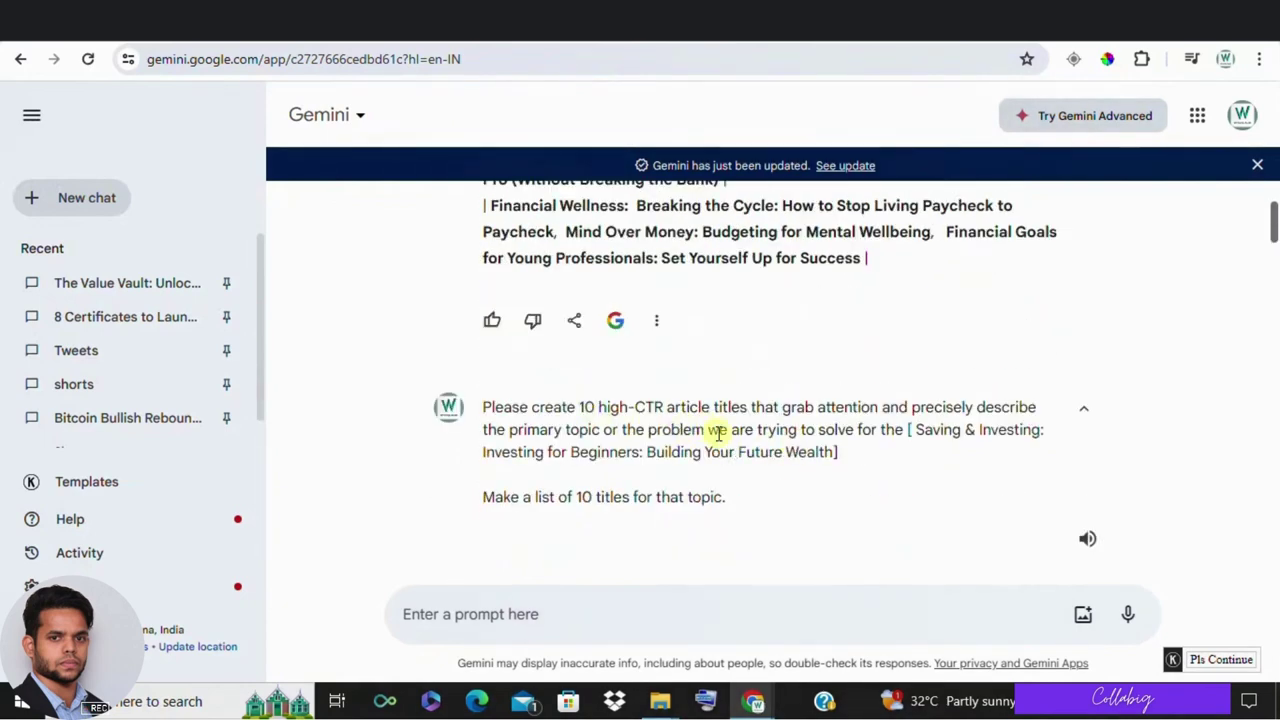
Select the Step 2 titles prompt and copy the Saving & Investing topic row.
{"action": "left_click_drag", "start_coordinate": [919, 432], "coordinate": [944, 458]}
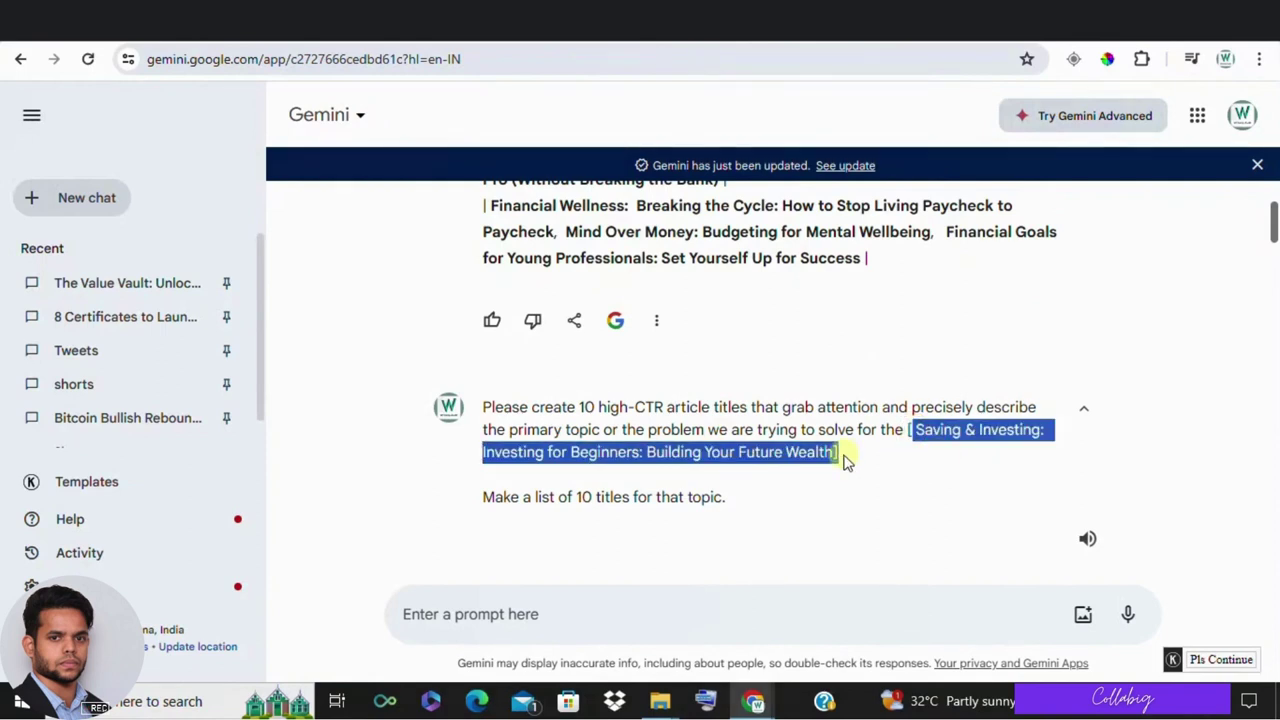
{"action": "triple_click", "coordinate": [655, 452]}
{"action": "scroll", "coordinate": [660, 455], "scroll_direction": "up", "scroll_amount": 2}
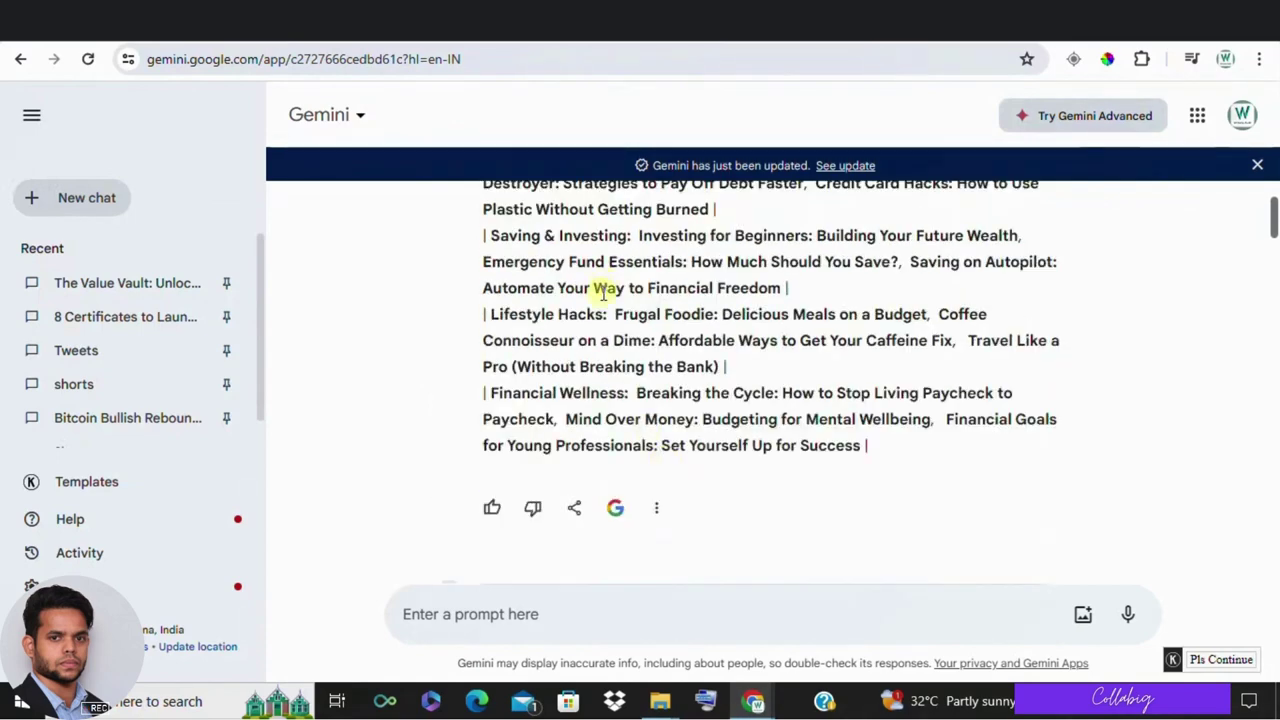
{"action": "scroll", "coordinate": [571, 449], "scroll_direction": "up", "scroll_amount": 3}
{"action": "triple_click", "coordinate": [546, 515]}
{"action": "scroll", "coordinate": [628, 488], "scroll_direction": "down", "scroll_amount": 1}
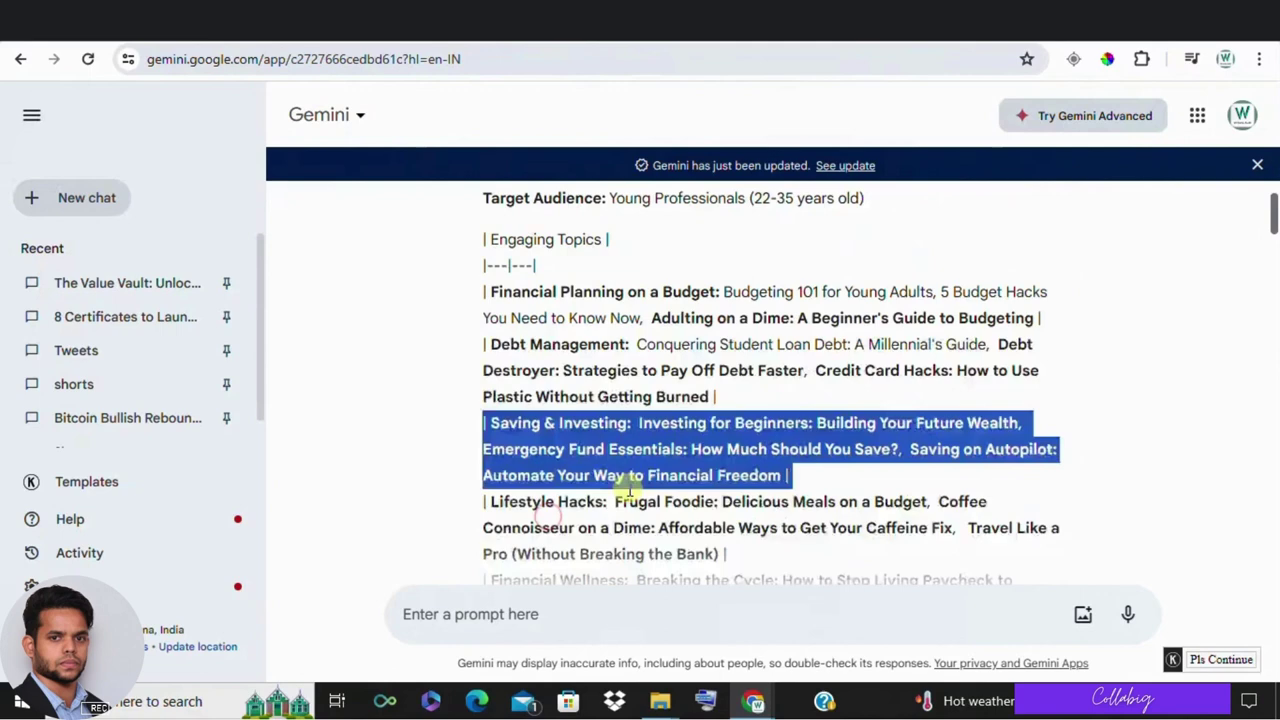
{"action": "scroll", "coordinate": [628, 488], "scroll_direction": "down", "scroll_amount": 4}
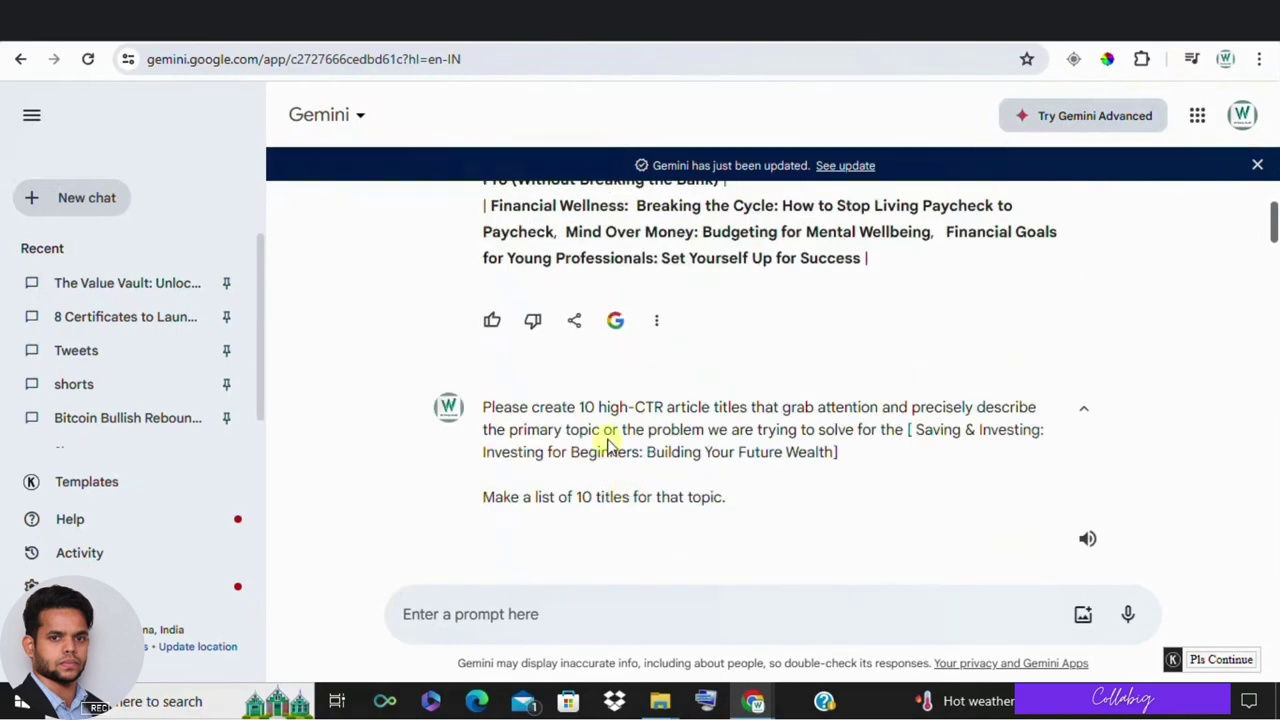
Review Gemini's ten titles and select 'Broke to Boss: How to Start Investing in Your 20s'.
{"action": "key", "text": "ctrl+Tab"}
{"action": "scroll", "coordinate": [358, 447], "scroll_direction": "down", "scroll_amount": 3}
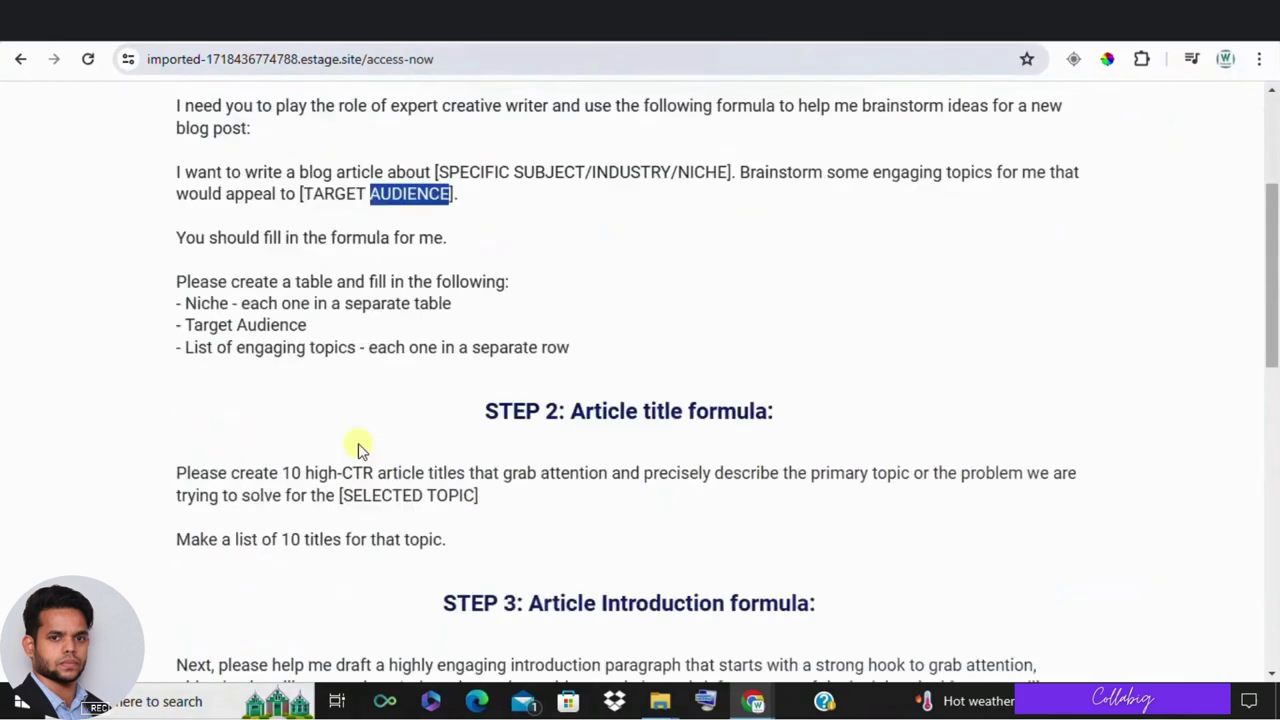
{"action": "scroll", "coordinate": [380, 470], "scroll_direction": "down", "scroll_amount": 1}
{"action": "key", "text": "ctrl+shift+Tab"}
{"action": "scroll", "coordinate": [640, 480], "scroll_direction": "down", "scroll_amount": 2}
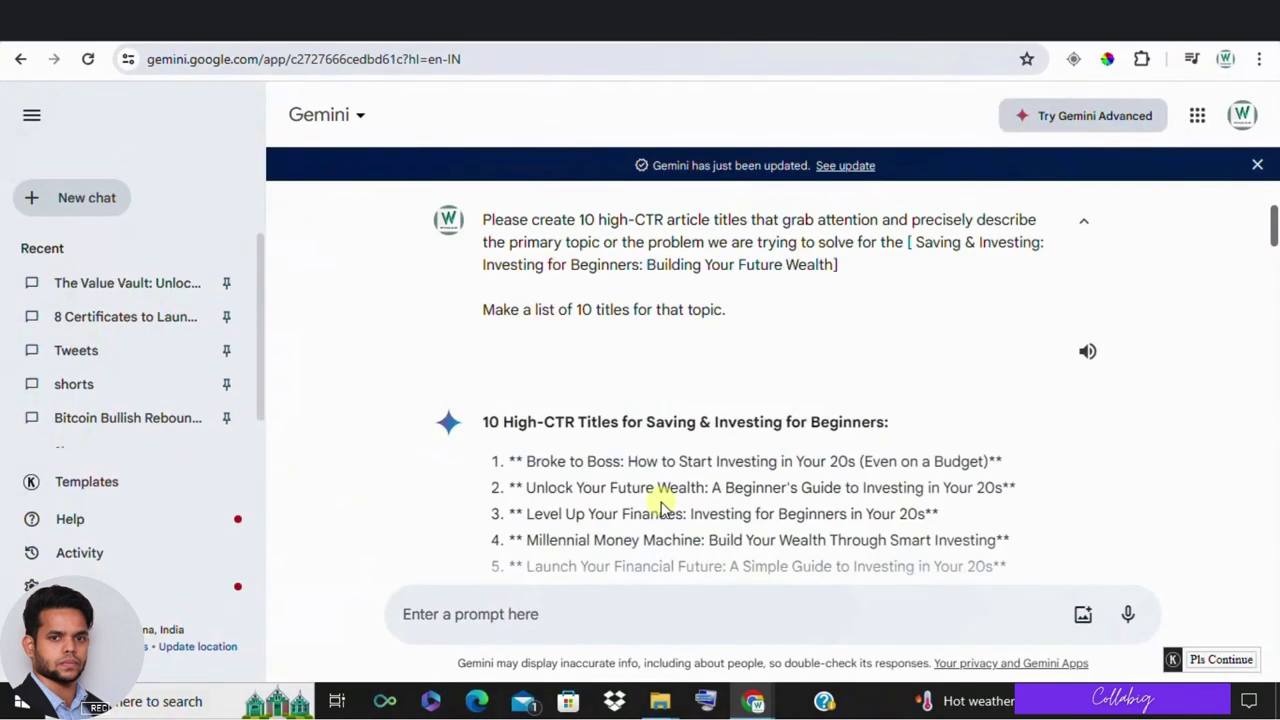
{"action": "scroll", "coordinate": [660, 508], "scroll_direction": "down", "scroll_amount": 2}
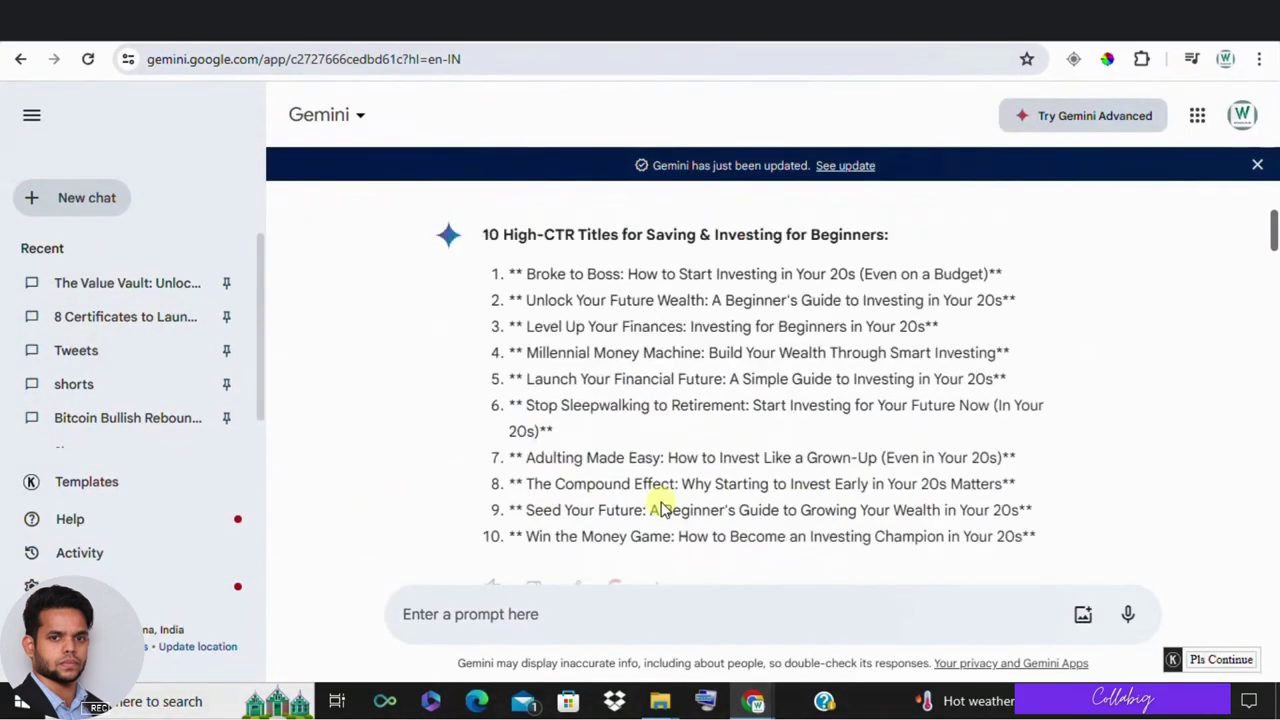
{"action": "left_click_drag", "start_coordinate": [1043, 537], "coordinate": [457, 277]}
{"action": "left_click", "coordinate": [565, 302]}
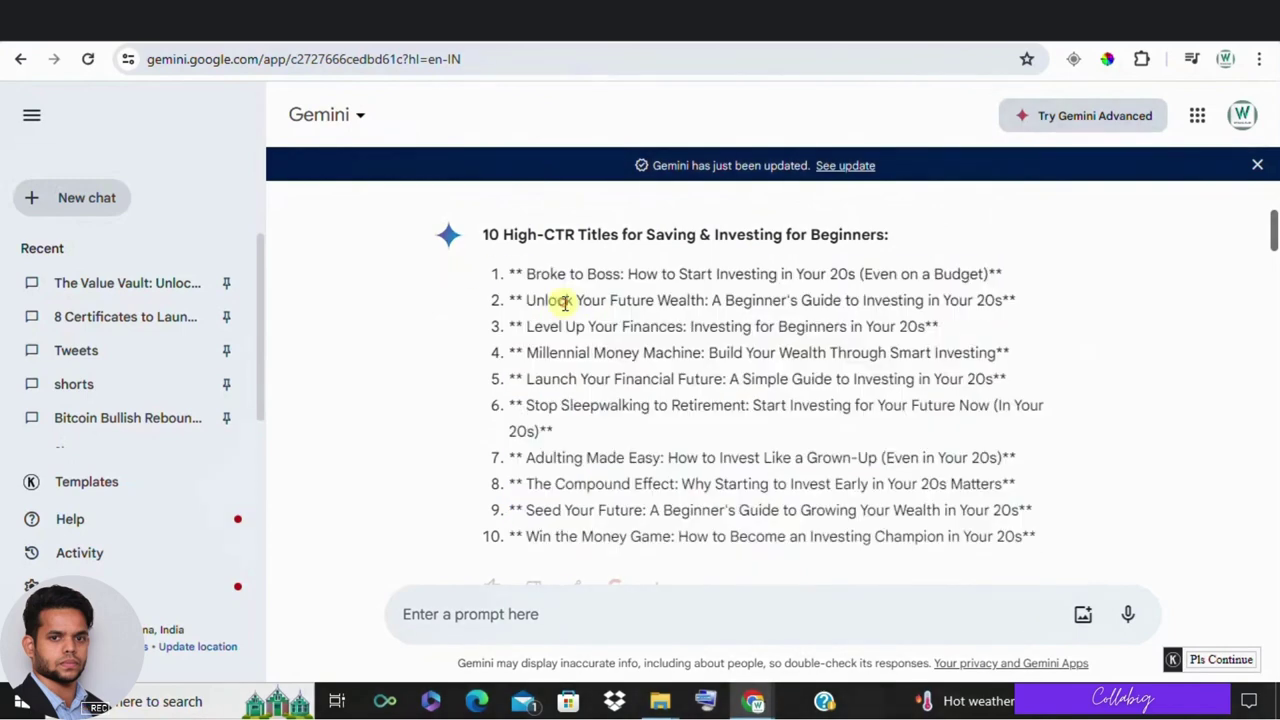
{"action": "triple_click", "coordinate": [651, 274]}
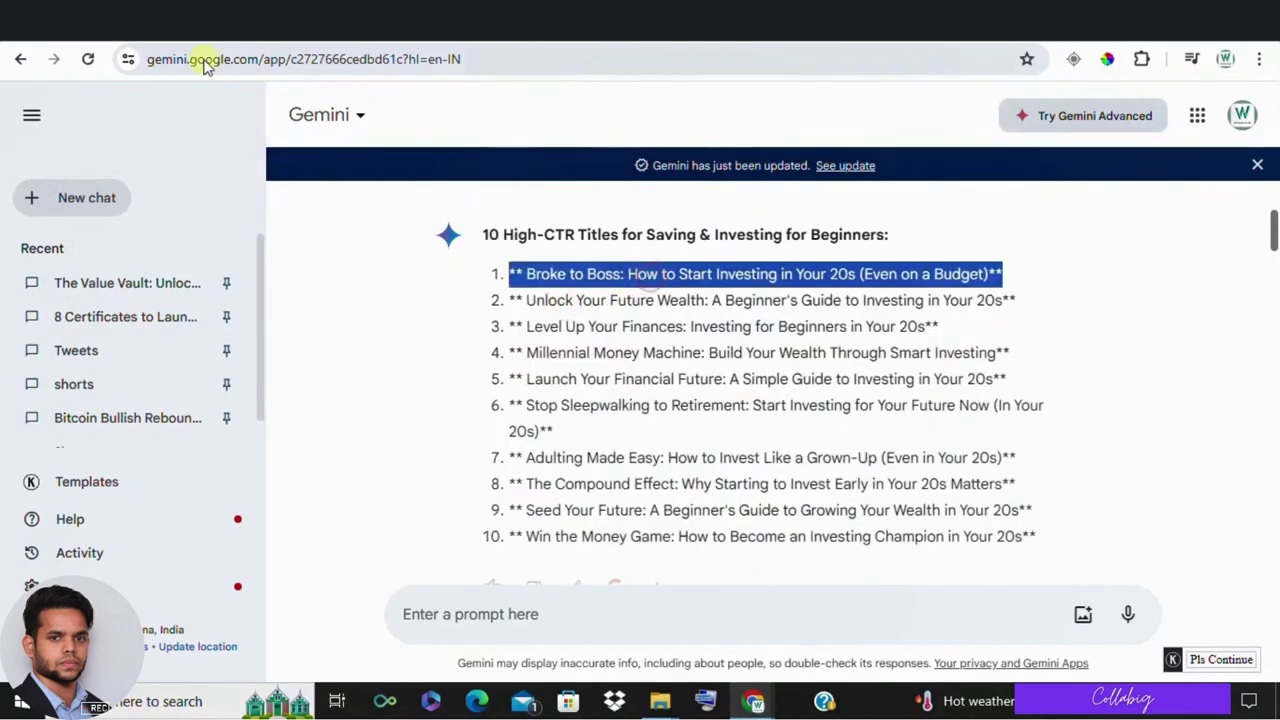
Select the Step 3 introduction prompt with its tone and style on the formula page.
{"action": "left_click", "coordinate": [205, 20]}
{"action": "scroll", "coordinate": [551, 434], "scroll_direction": "down", "scroll_amount": 4}
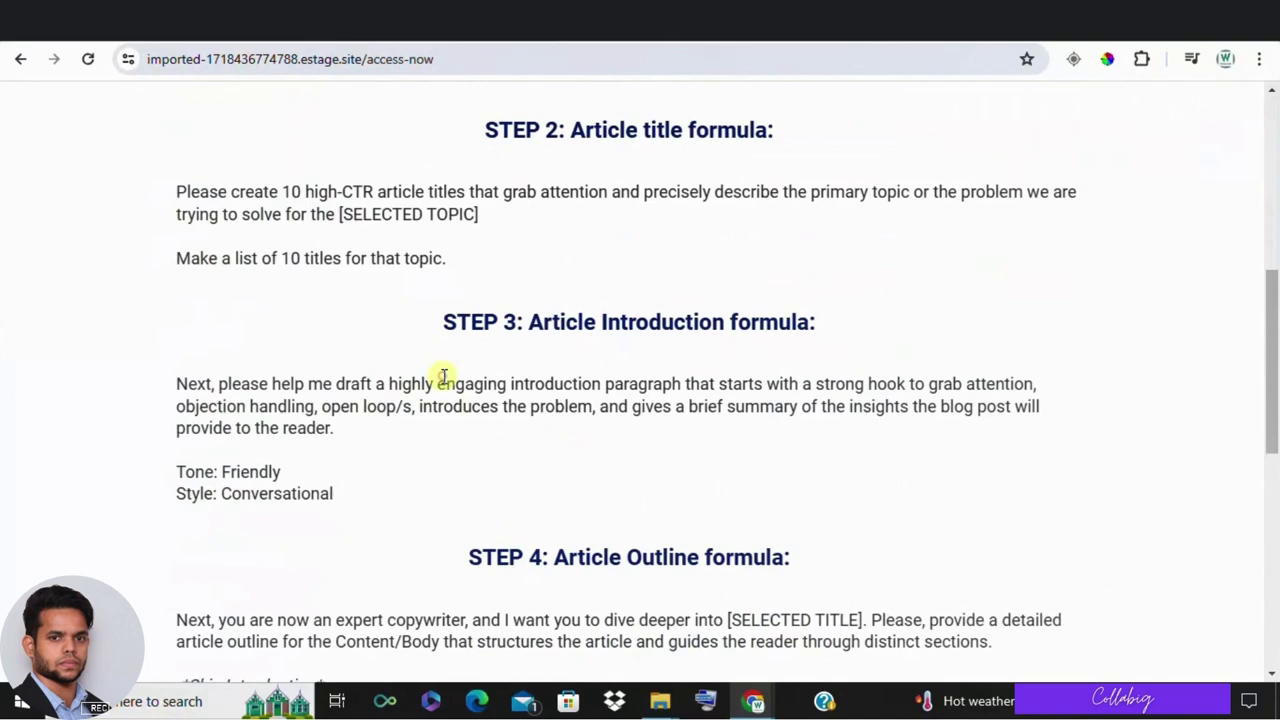
{"action": "triple_click", "coordinate": [444, 376]}
{"action": "left_click", "coordinate": [371, 437]}
{"action": "left_click_drag", "start_coordinate": [363, 509], "coordinate": [131, 386]}
{"action": "left_click", "coordinate": [102, 330]}
{"action": "left_click", "coordinate": [120, 20]}
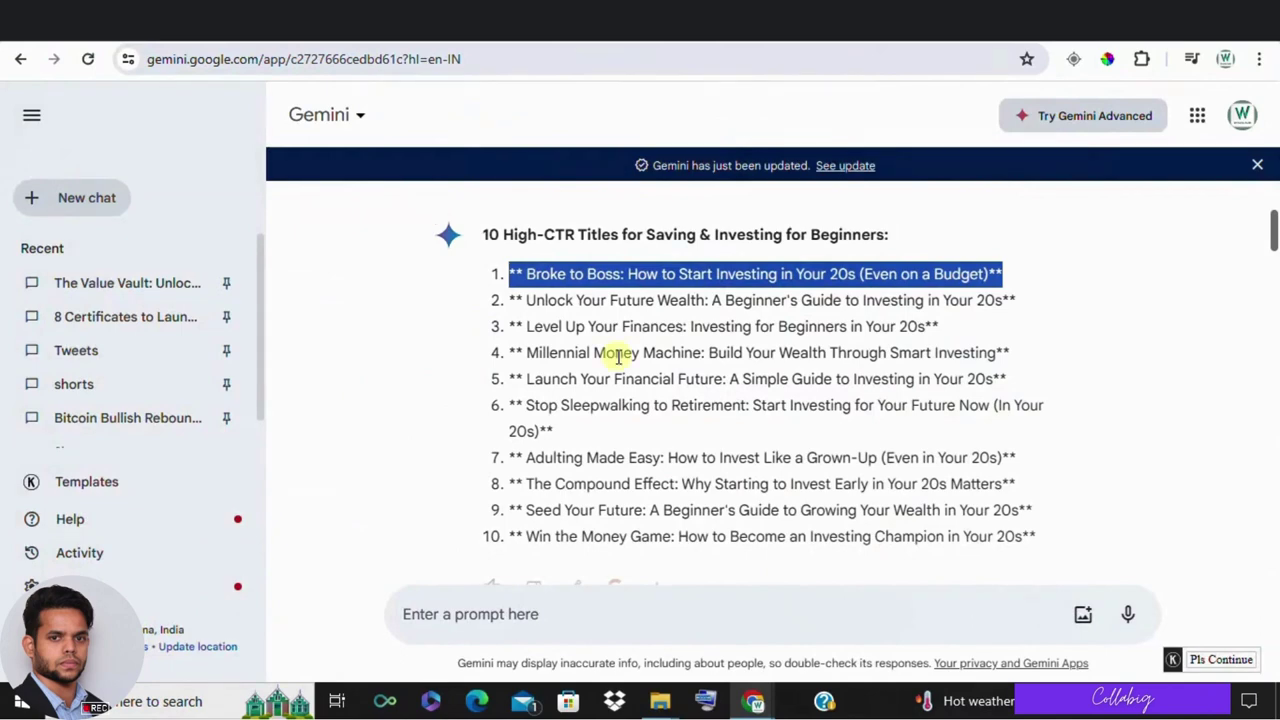
Scroll through Gemini's 'Hey there, young professional!' introduction for the investing article.
{"action": "key", "text": "ctrl+Tab"}
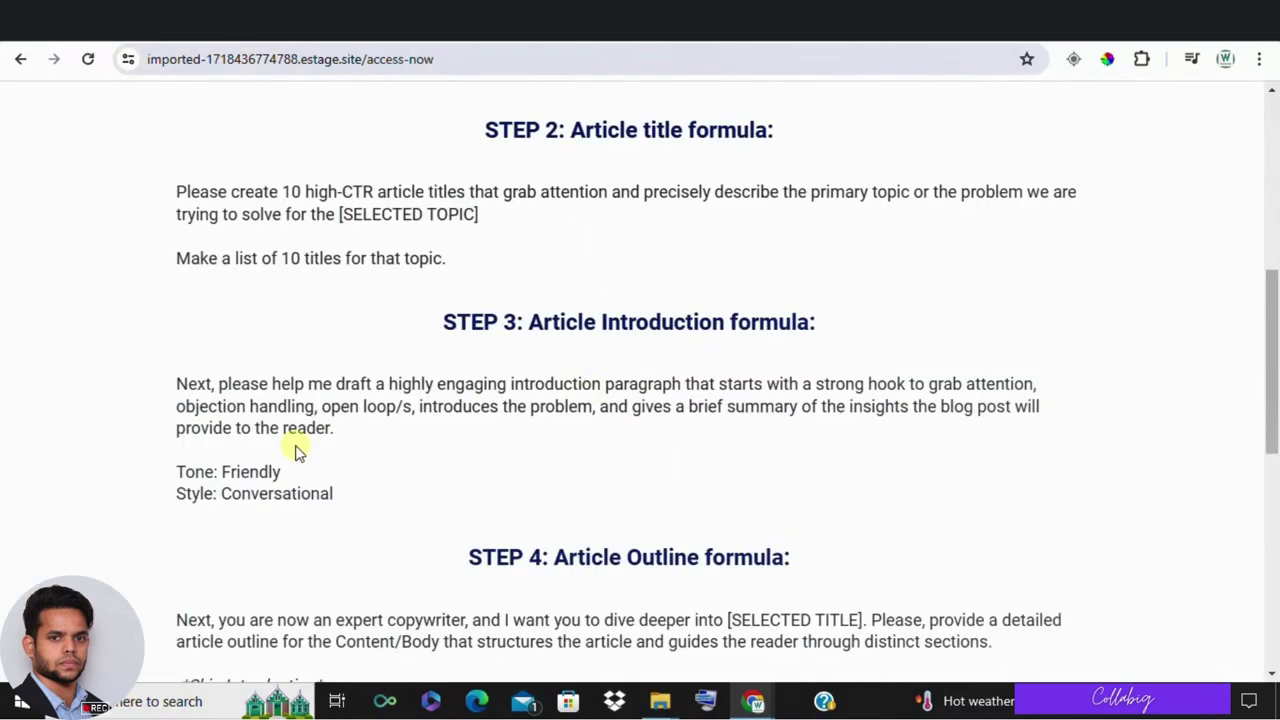
{"action": "key", "text": "ctrl+Tab"}
{"action": "scroll", "coordinate": [552, 457], "scroll_direction": "down", "scroll_amount": 3}
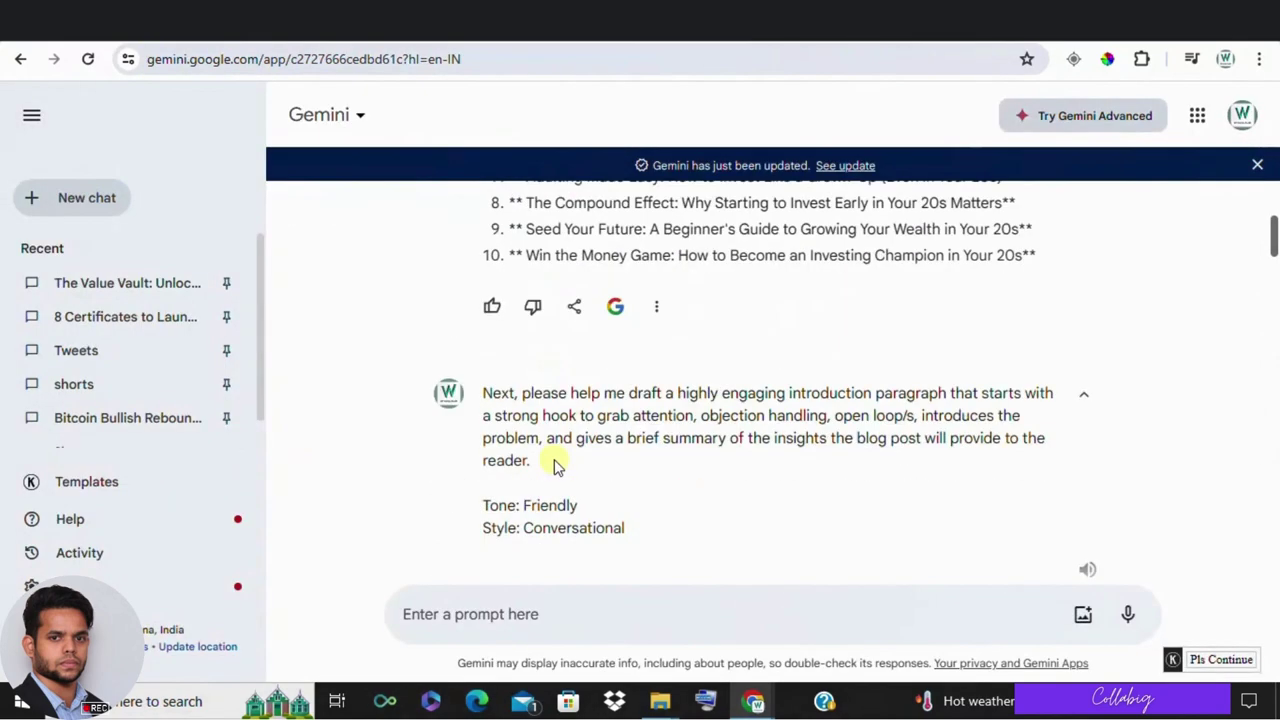
{"action": "scroll", "coordinate": [577, 383], "scroll_direction": "up", "scroll_amount": 3}
{"action": "scroll", "coordinate": [583, 425], "scroll_direction": "down", "scroll_amount": 4}
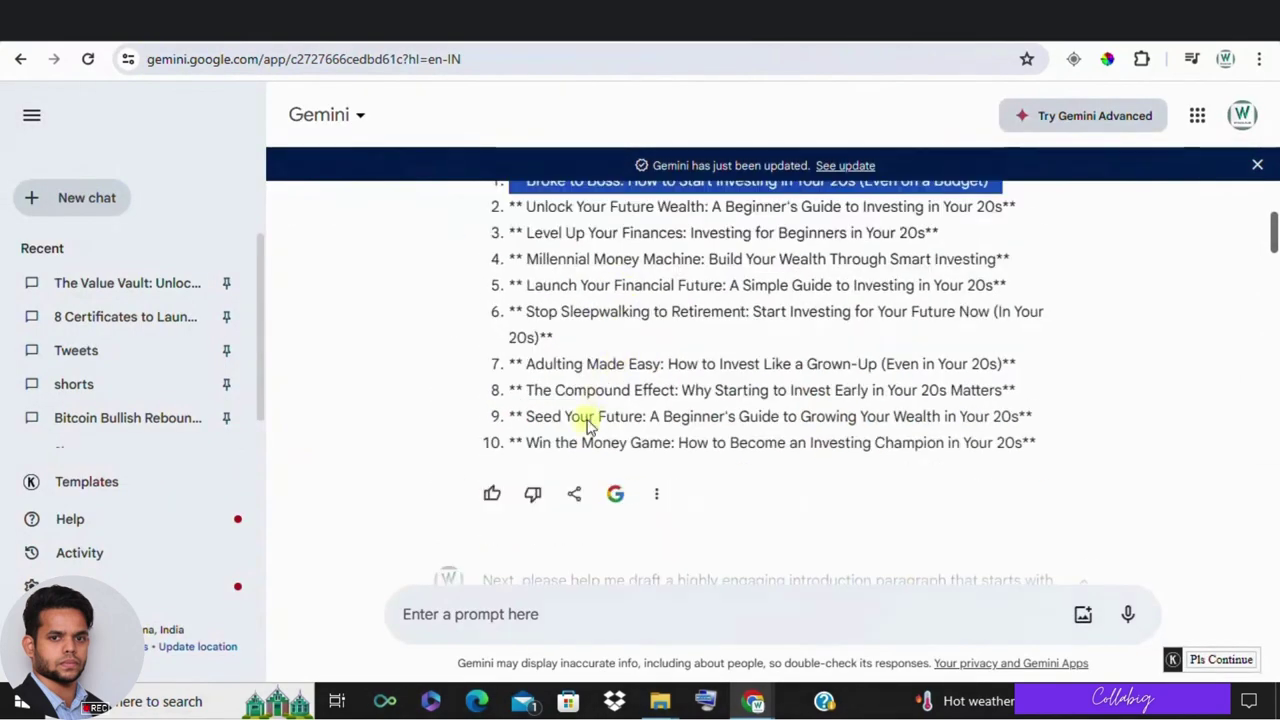
{"action": "scroll", "coordinate": [551, 348], "scroll_direction": "down", "scroll_amount": 2}
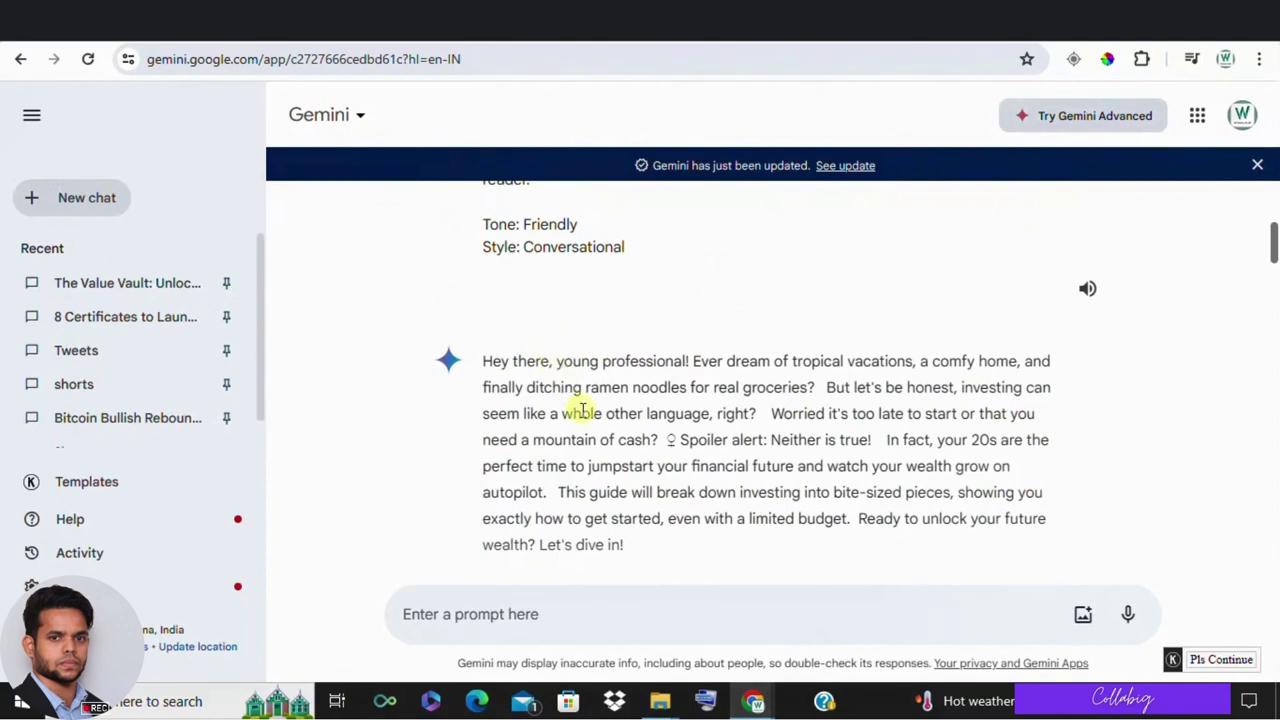
{"action": "scroll", "coordinate": [582, 410], "scroll_direction": "down", "scroll_amount": 1}
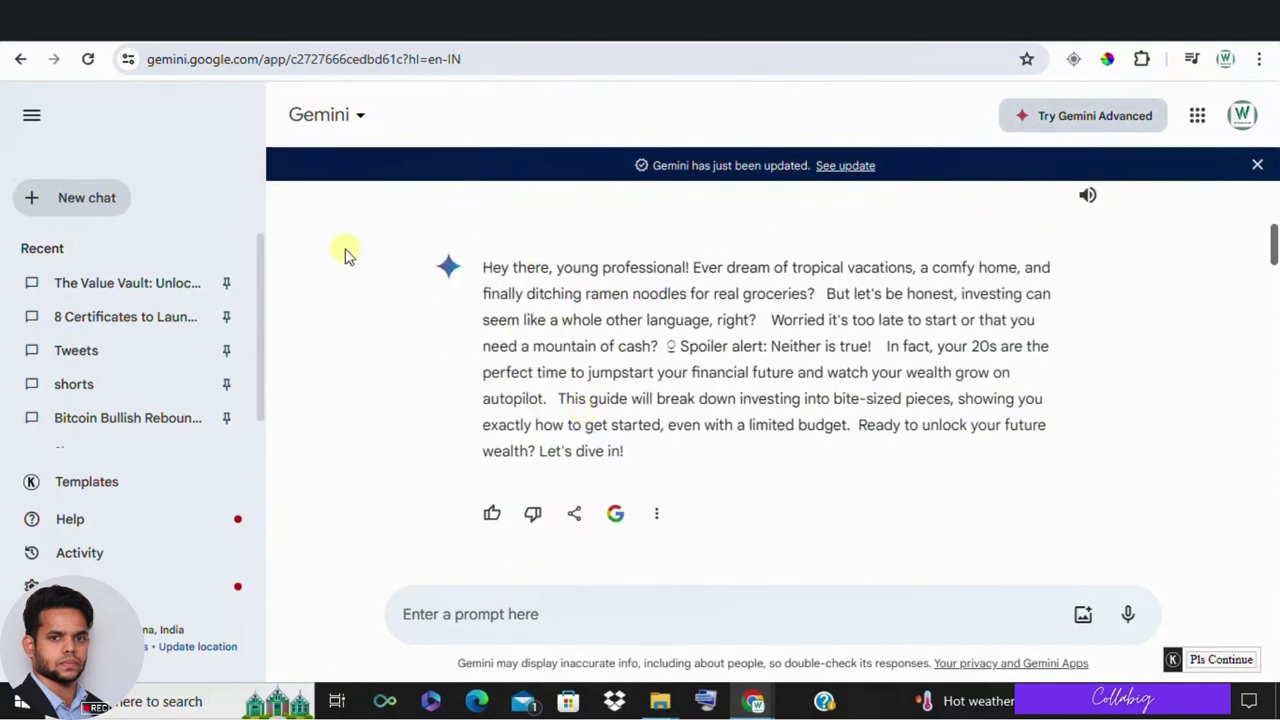
{"action": "key", "text": "ctrl+Tab"}
Select the Step 4 outline prompt and its [SELECTED TITLE] placeholder.
{"action": "scroll", "coordinate": [546, 476], "scroll_direction": "down", "scroll_amount": 2}
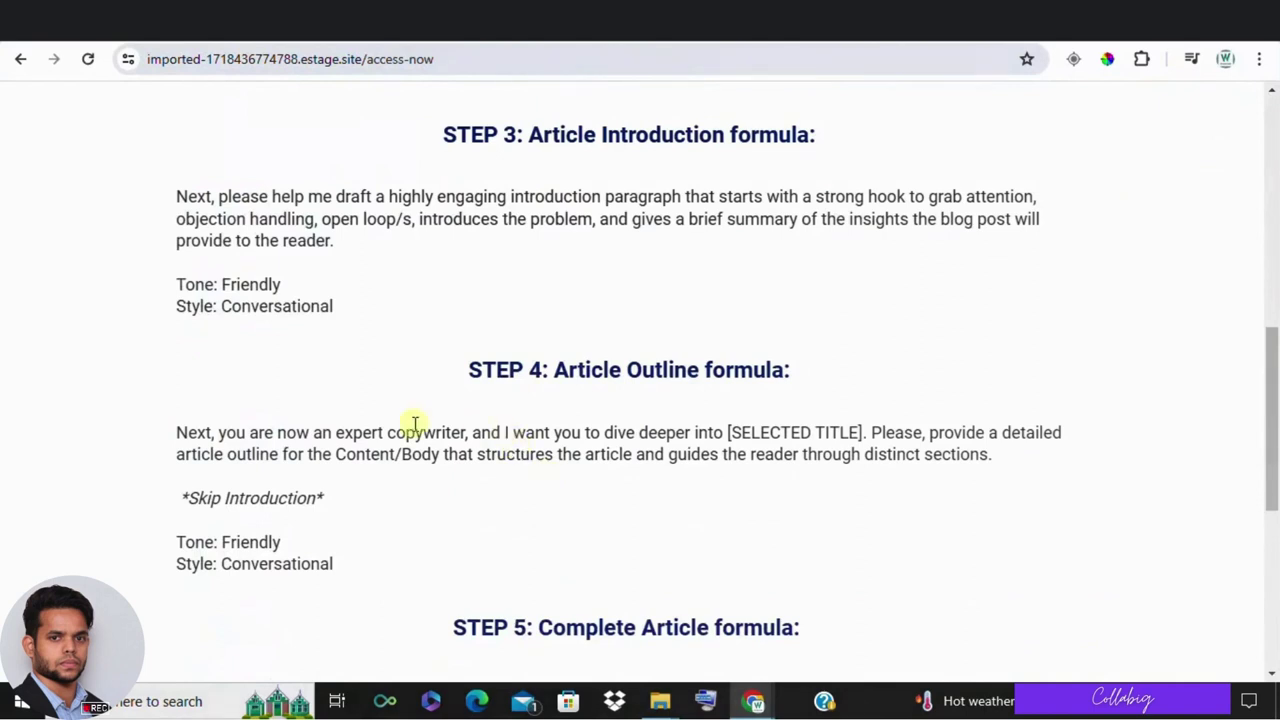
{"action": "left_click_drag", "start_coordinate": [157, 415], "coordinate": [338, 570]}
{"action": "left_click", "coordinate": [345, 569]}
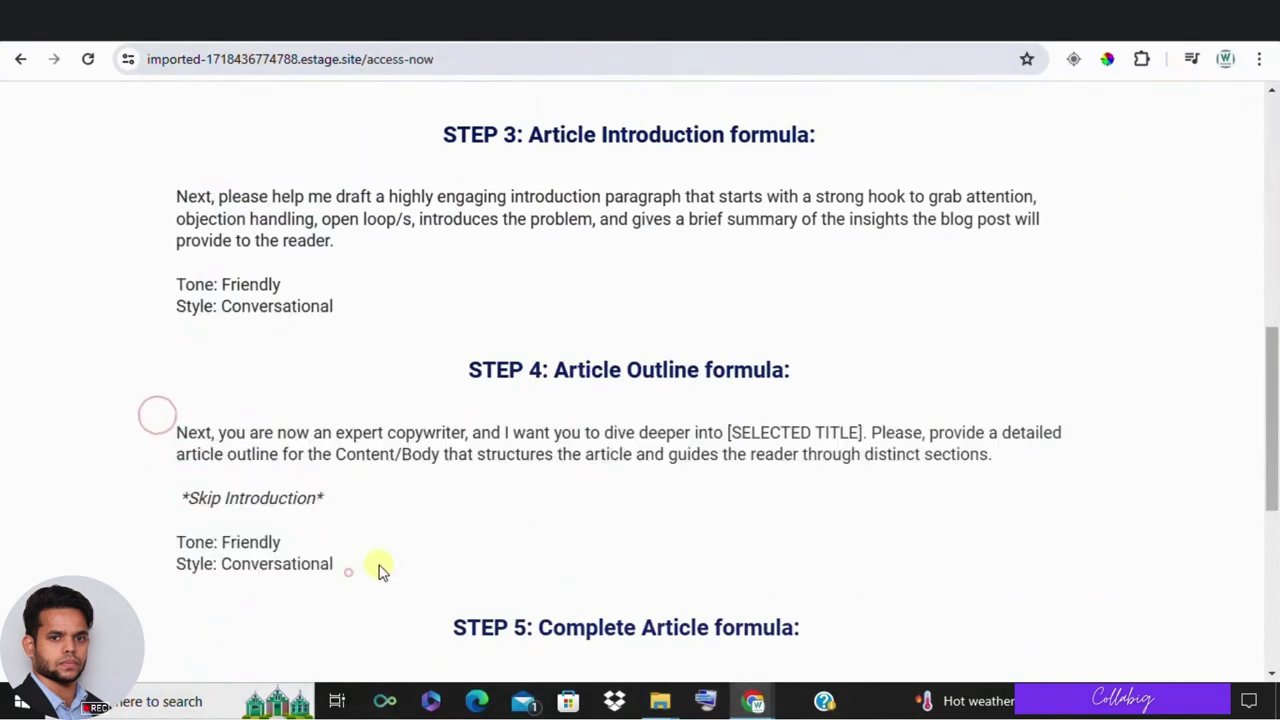
{"action": "double_click", "coordinate": [772, 430]}
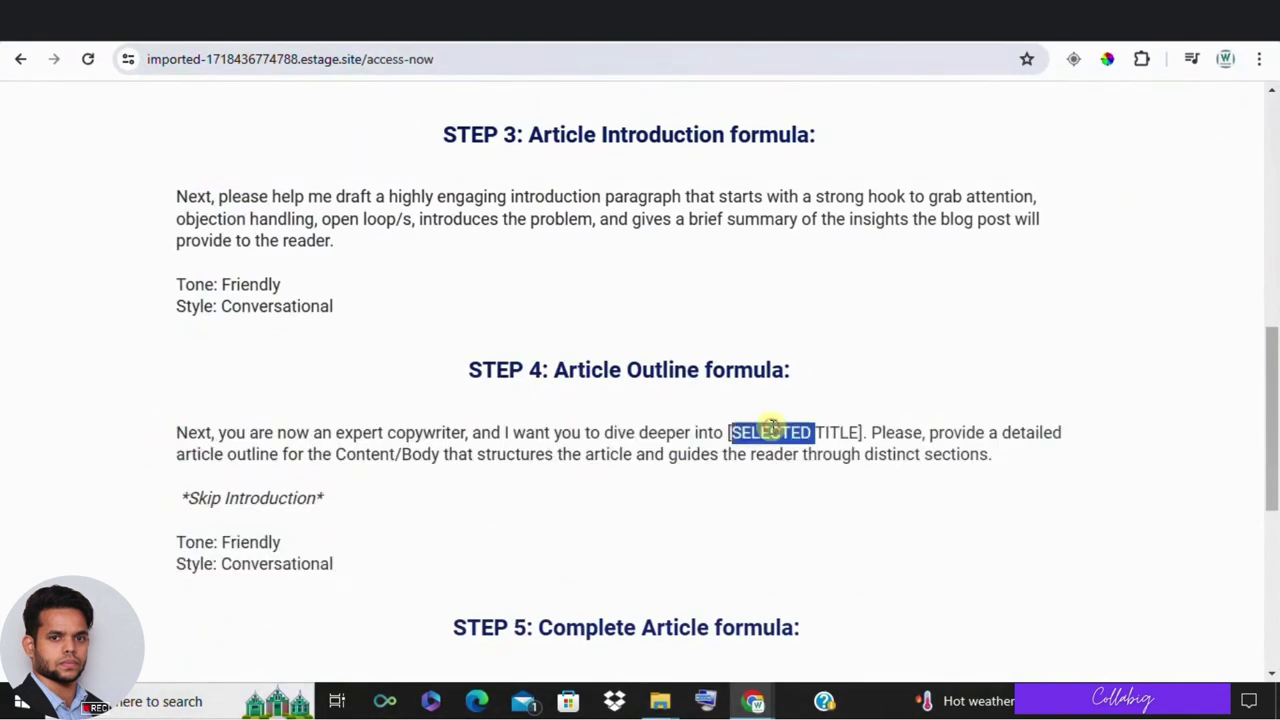
Highlight the Broke to Boss title in the Gemini outline prompt and review the generated outline.
{"action": "key", "text": "ctrl+Tab"}
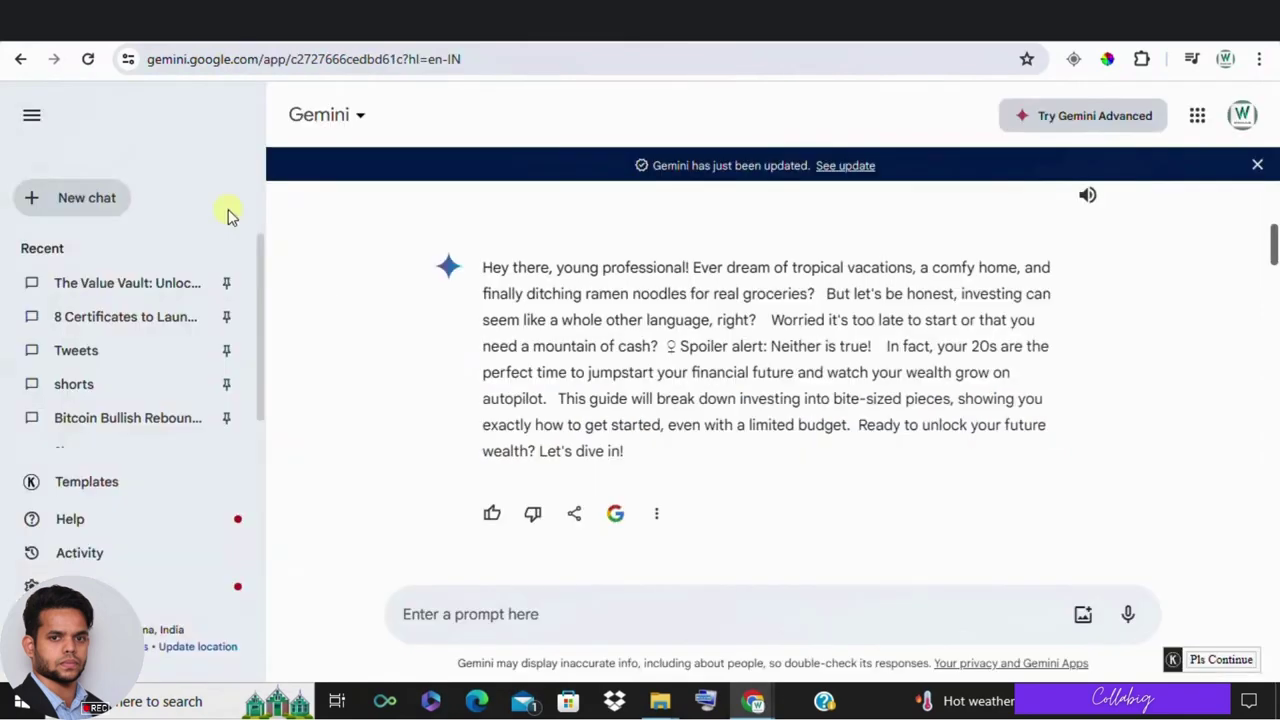
{"action": "scroll", "coordinate": [449, 414], "scroll_direction": "down", "scroll_amount": 3}
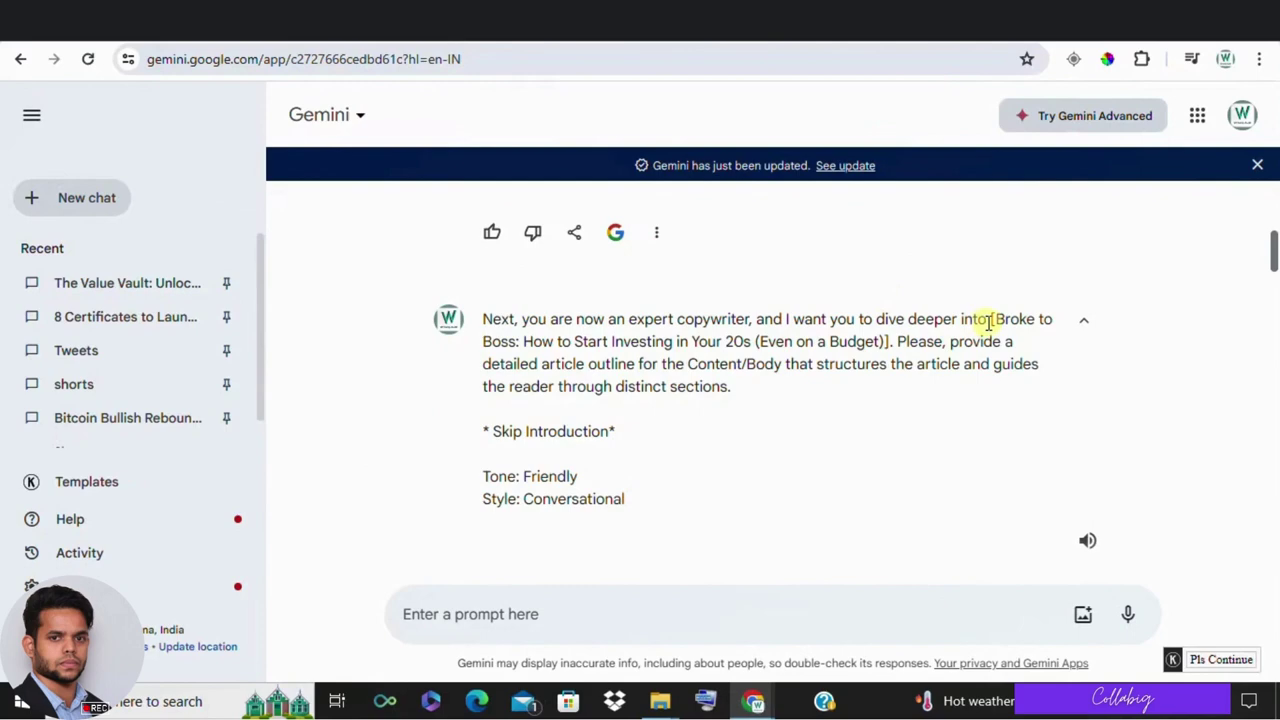
{"action": "left_click_drag", "start_coordinate": [989, 322], "coordinate": [897, 341]}
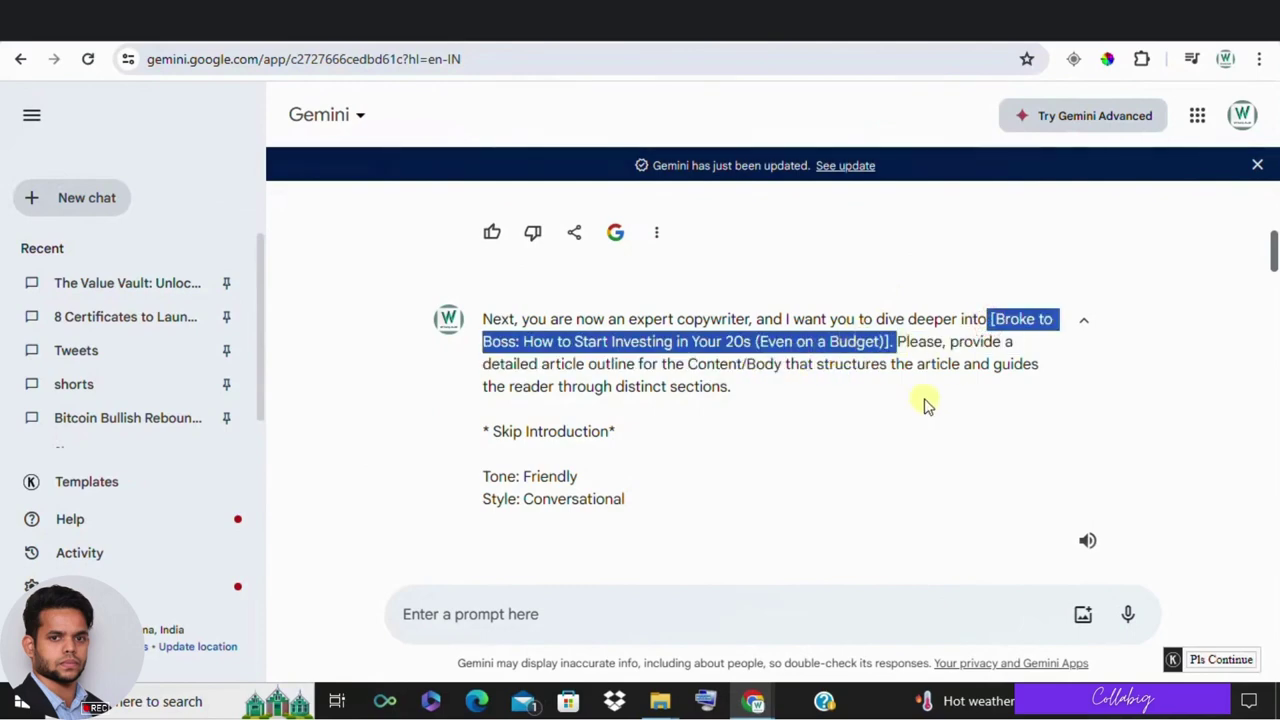
{"action": "left_click", "coordinate": [780, 438]}
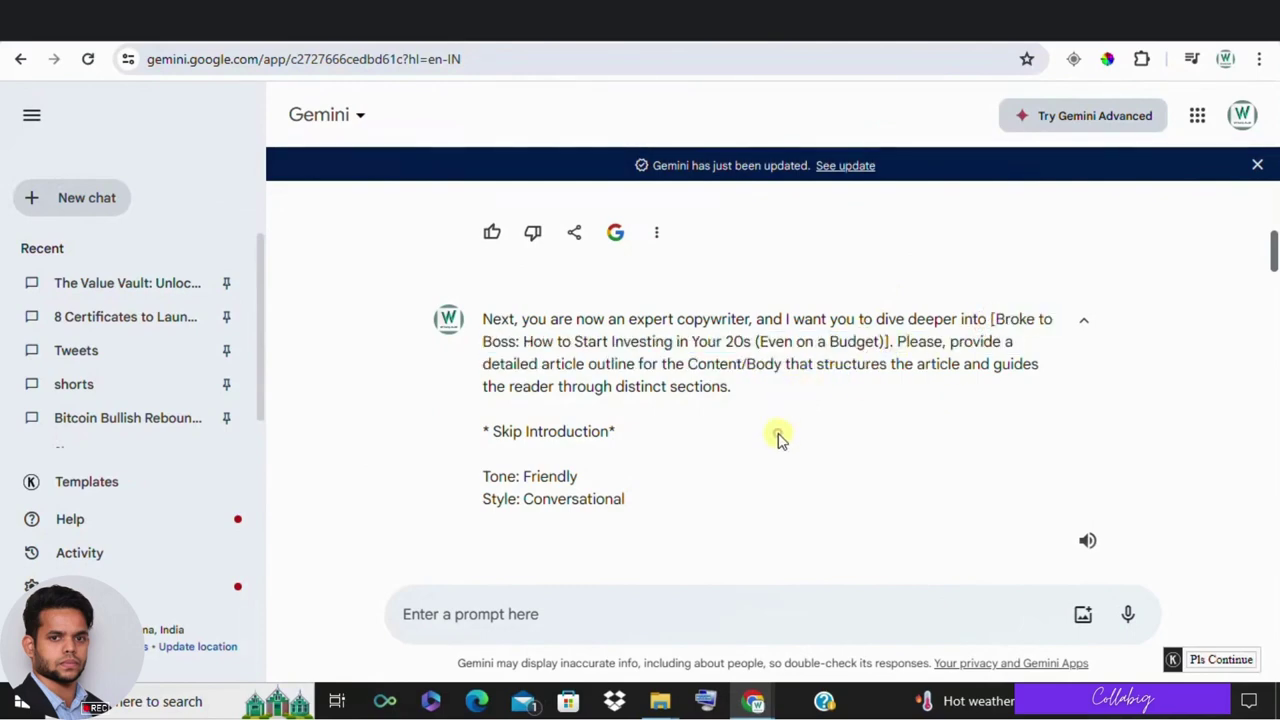
{"action": "key", "text": "ctrl+Tab"}
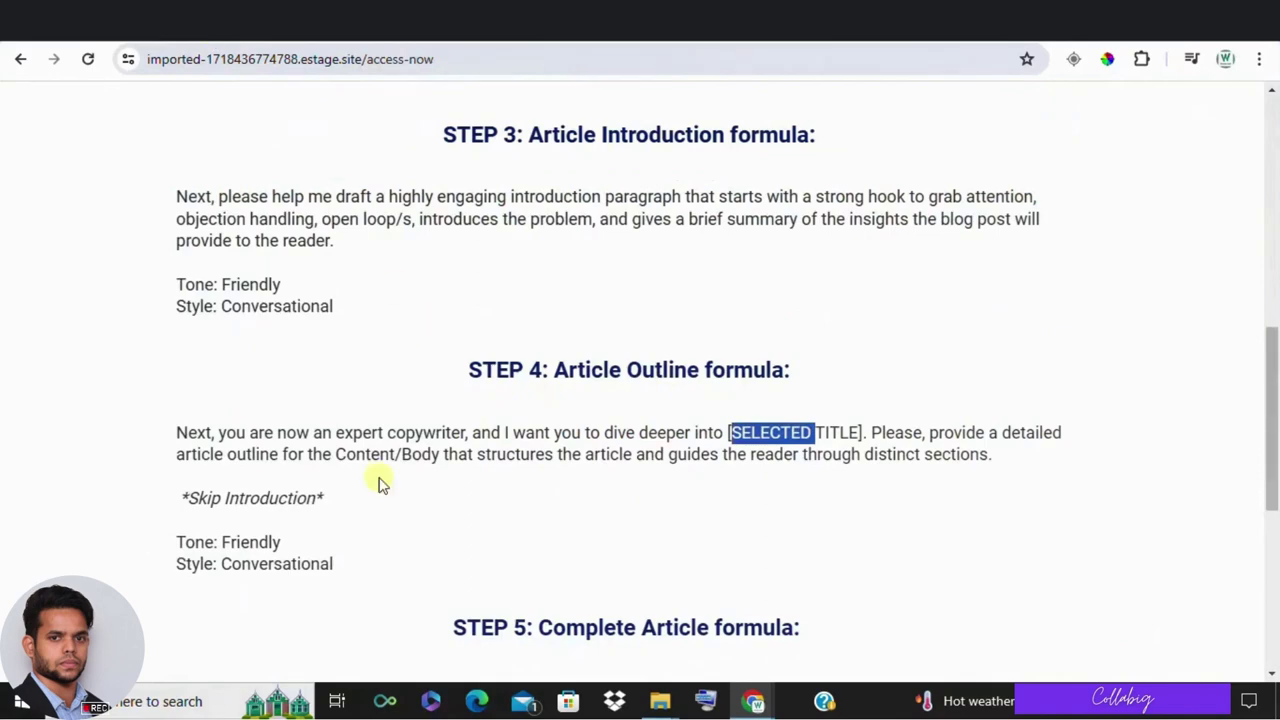
{"action": "left_click", "coordinate": [378, 484]}
{"action": "key", "text": "ctrl+Tab"}
{"action": "scroll", "coordinate": [537, 354], "scroll_direction": "down", "scroll_amount": 2}
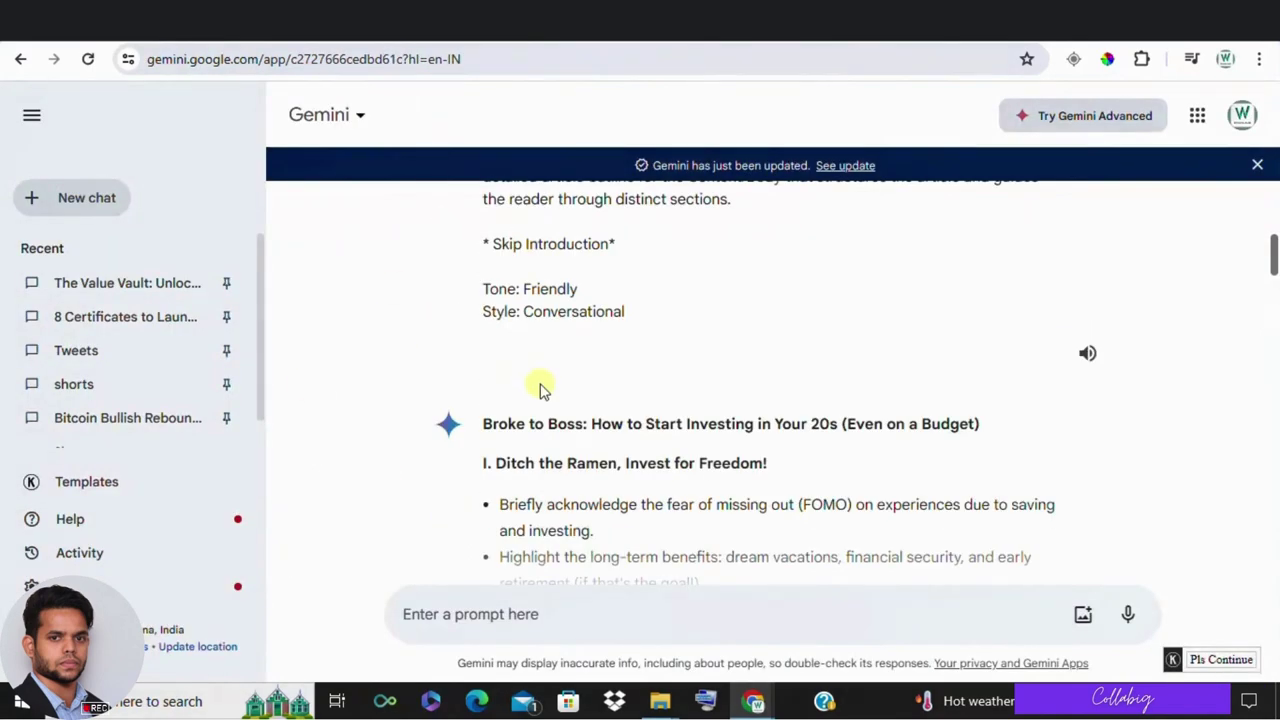
{"action": "scroll", "coordinate": [538, 402], "scroll_direction": "up", "scroll_amount": 2}
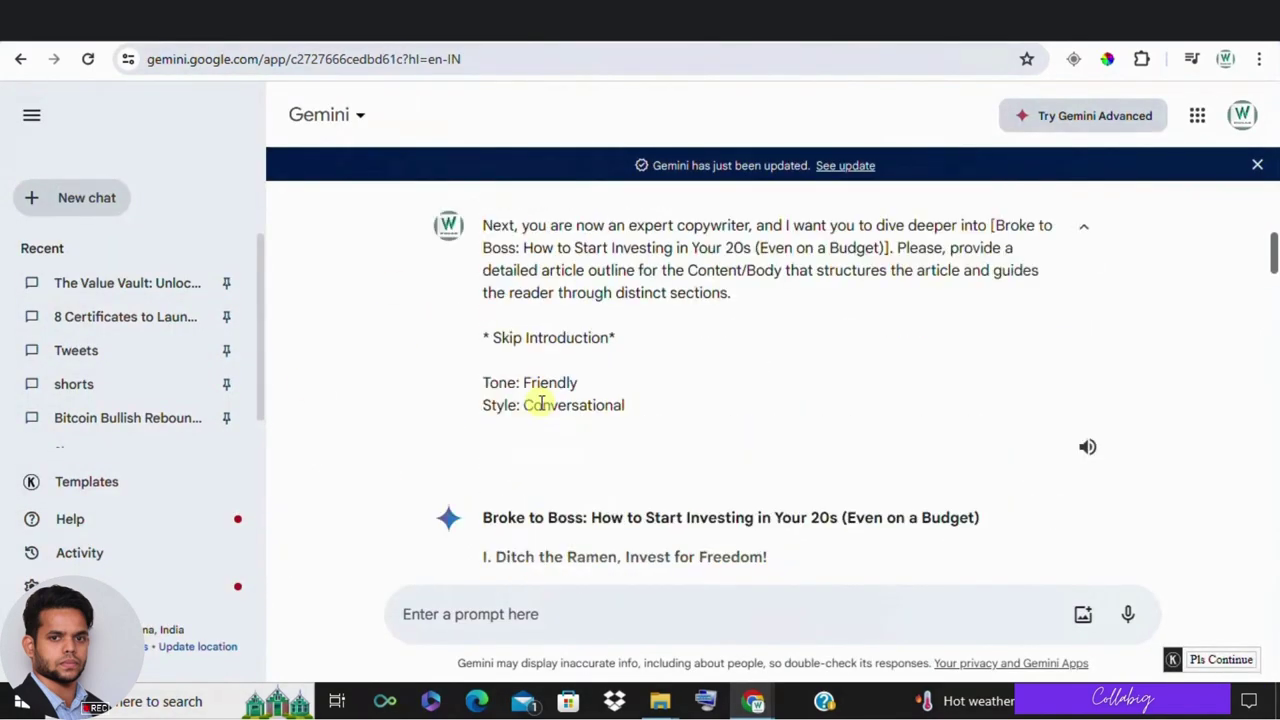
{"action": "scroll", "coordinate": [540, 403], "scroll_direction": "up", "scroll_amount": 1}
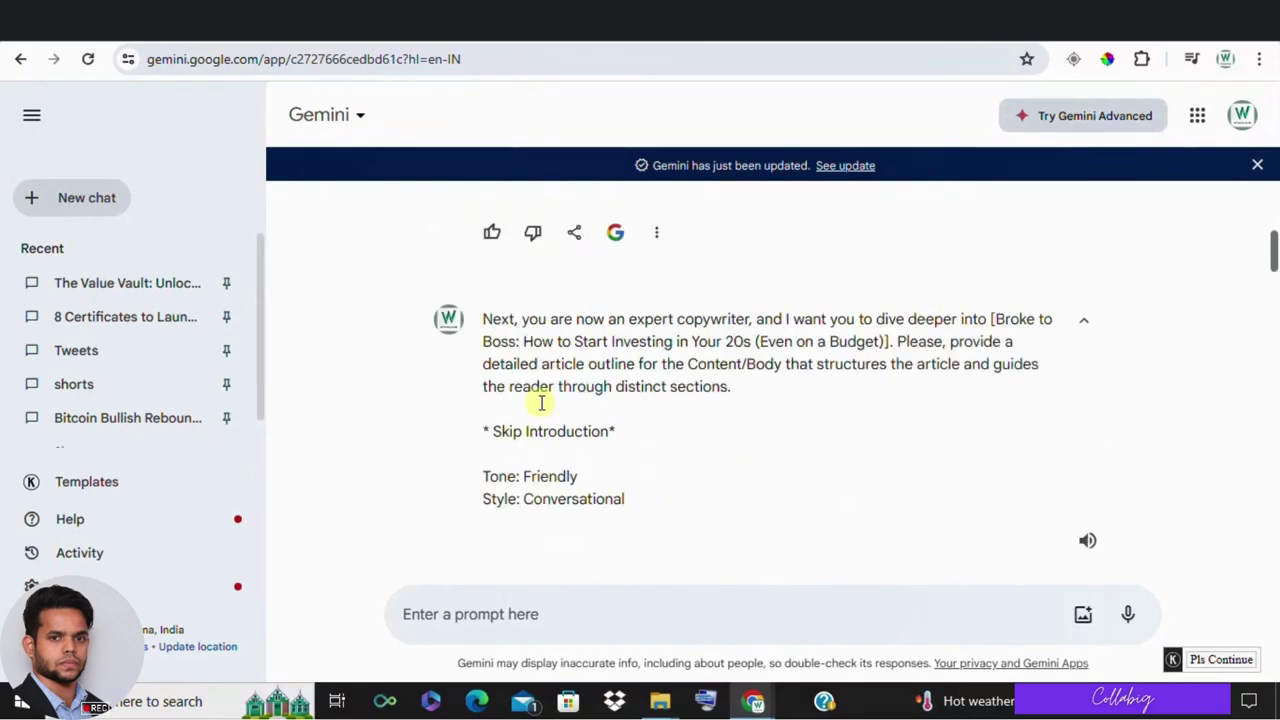
{"action": "scroll", "coordinate": [541, 403], "scroll_direction": "down", "scroll_amount": 3}
{"action": "scroll", "coordinate": [540, 405], "scroll_direction": "down", "scroll_amount": 12}
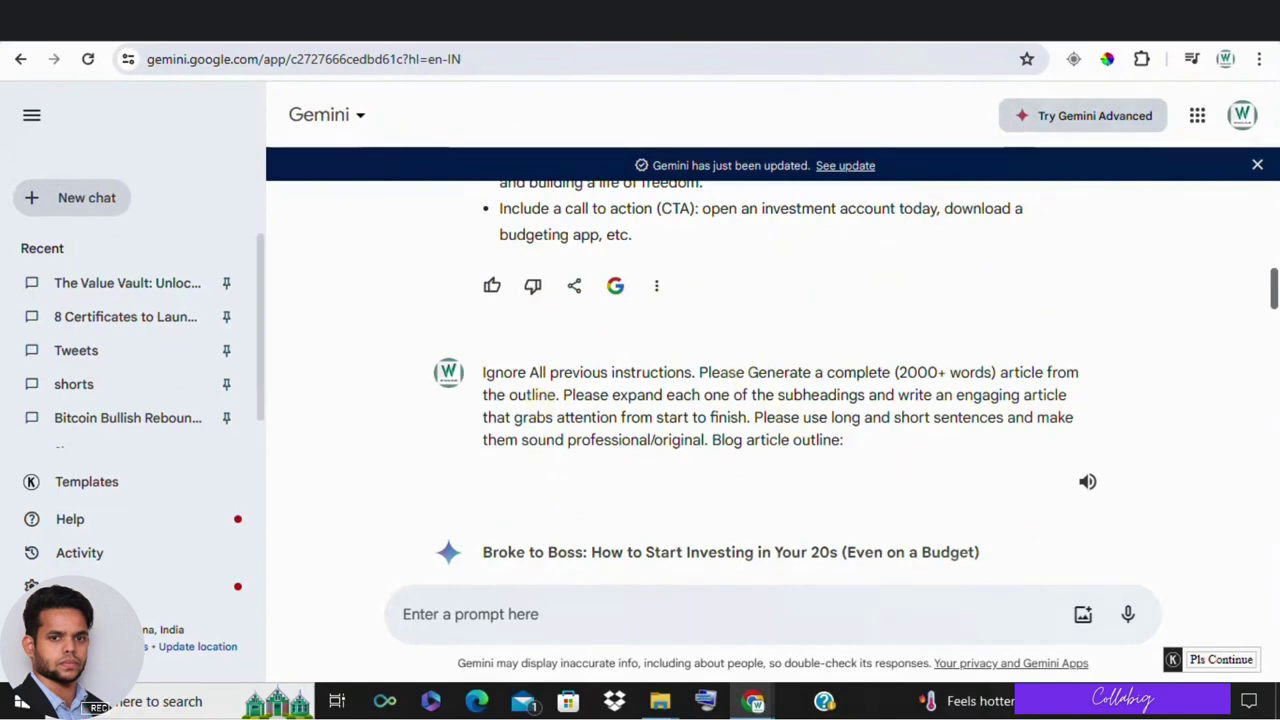
{"action": "key", "text": "ctrl+Tab"}
{"action": "scroll", "coordinate": [514, 314], "scroll_direction": "down", "scroll_amount": 3}
{"action": "triple_click", "coordinate": [508, 418]}
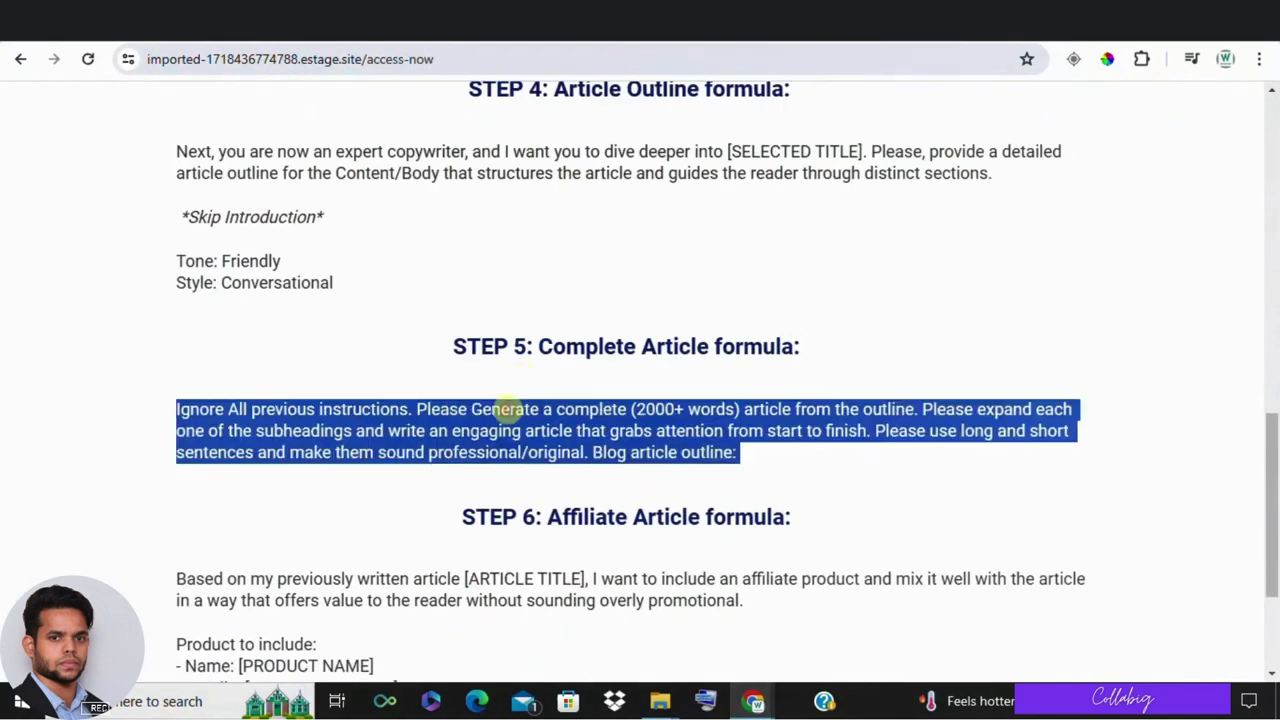
{"action": "key", "text": "ctrl+shift+Tab"}
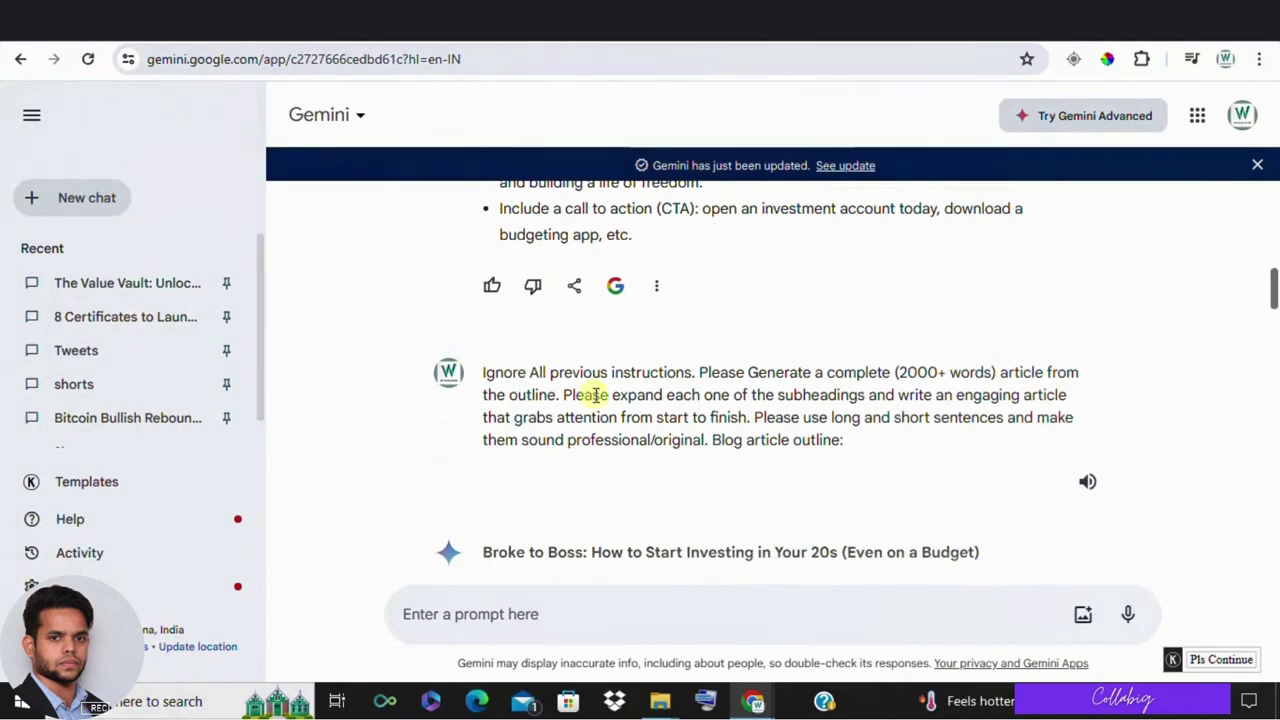
{"action": "triple_click", "coordinate": [593, 395]}
{"action": "scroll", "coordinate": [596, 395], "scroll_direction": "down", "scroll_amount": 1}
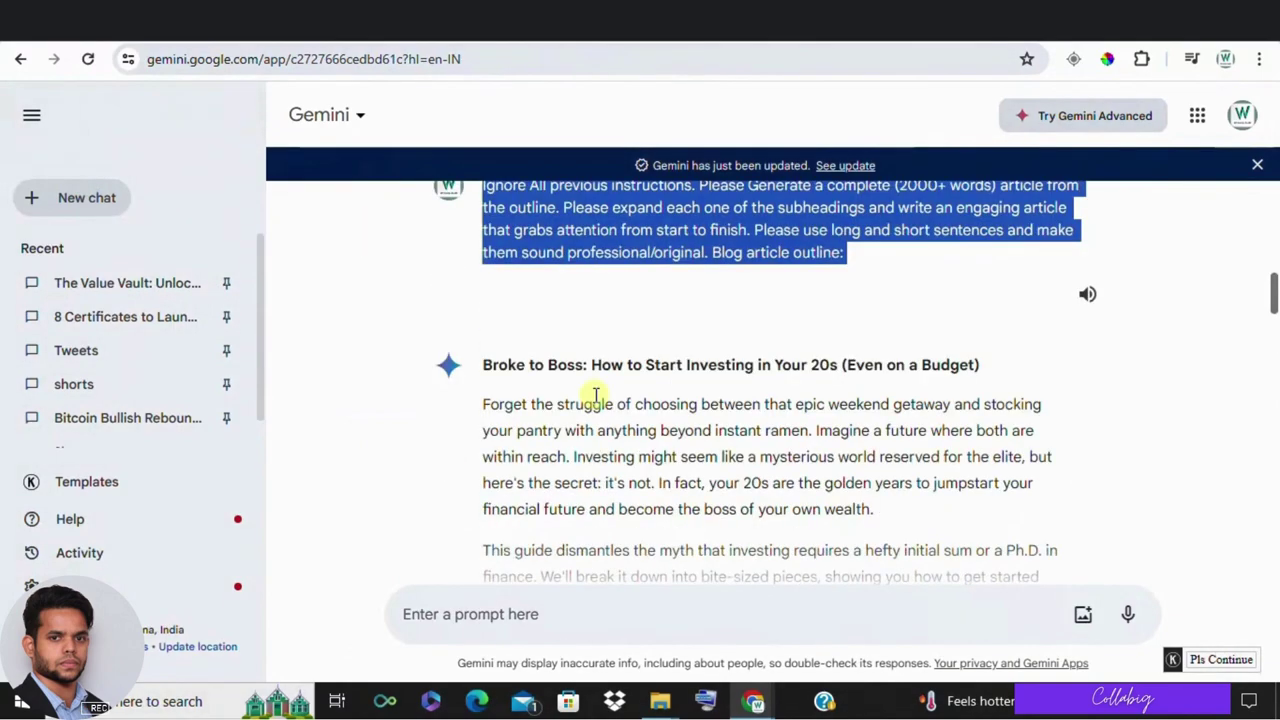
{"action": "scroll", "coordinate": [596, 393], "scroll_direction": "down", "scroll_amount": 7}
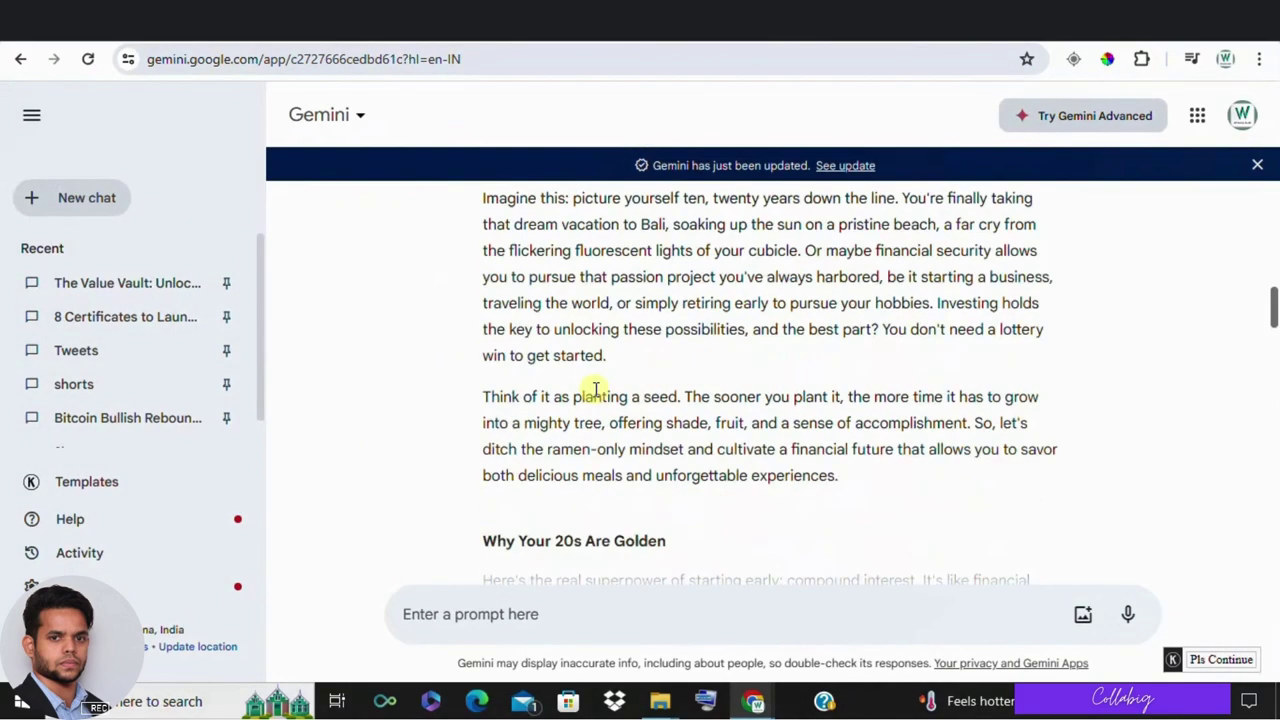
{"action": "scroll", "coordinate": [596, 390], "scroll_direction": "down", "scroll_amount": 8}
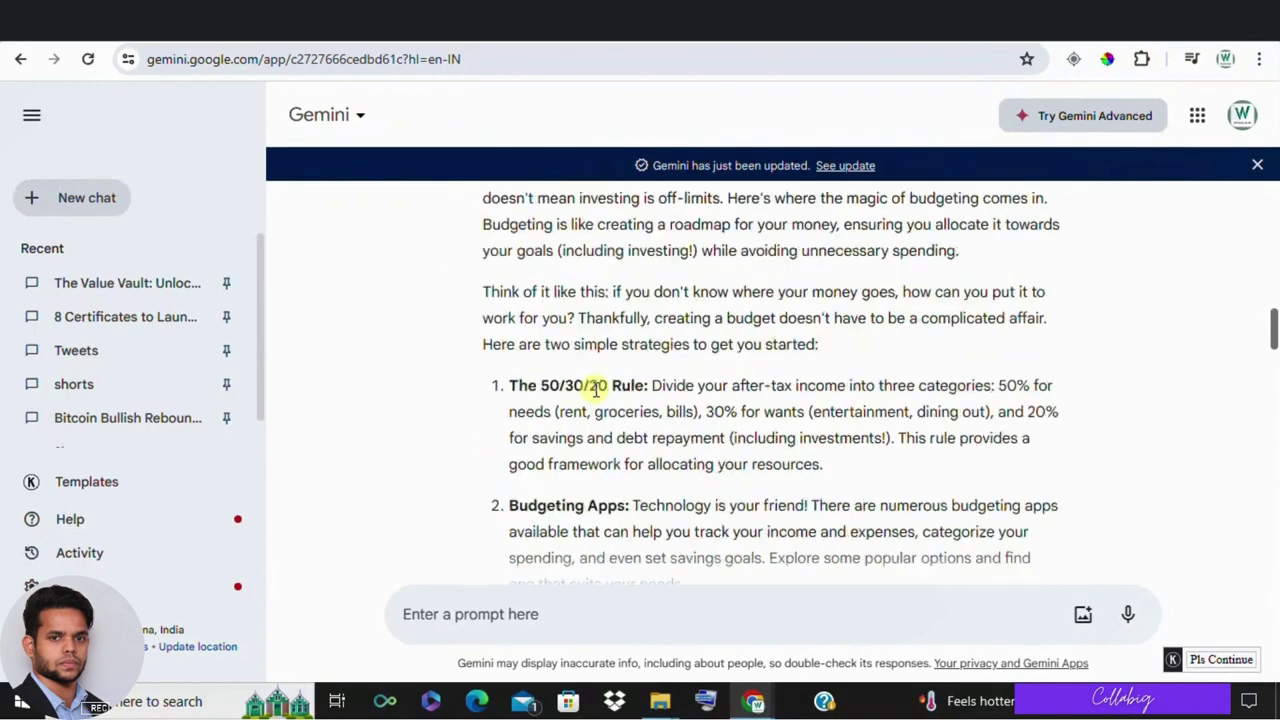
{"action": "scroll", "coordinate": [596, 390], "scroll_direction": "down", "scroll_amount": 5}
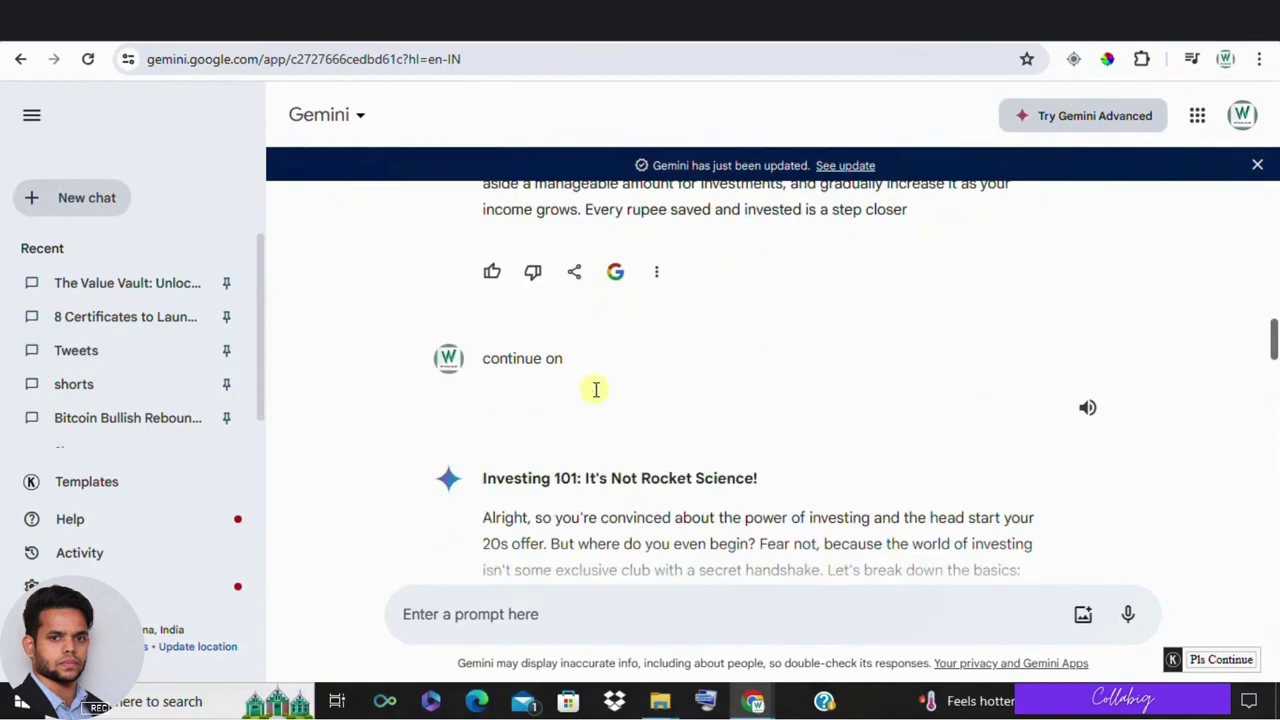
{"action": "scroll", "coordinate": [563, 423], "scroll_direction": "down", "scroll_amount": 12}
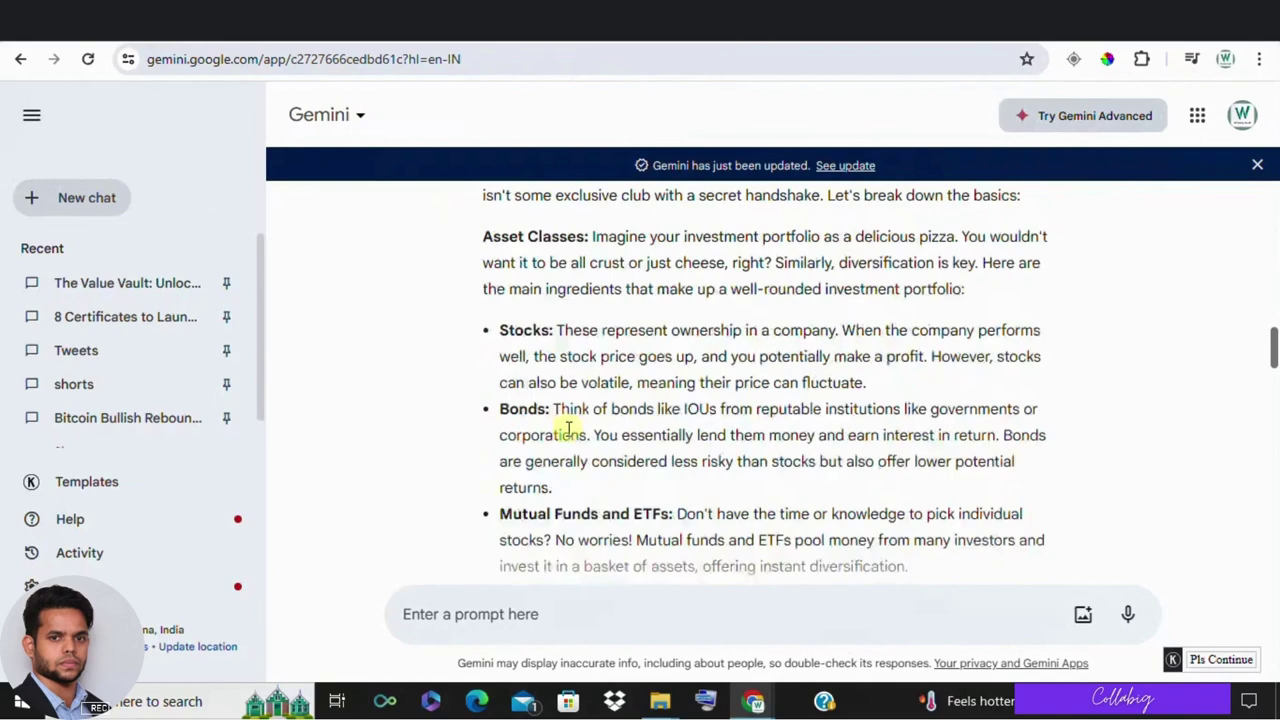
{"action": "scroll", "coordinate": [568, 428], "scroll_direction": "down", "scroll_amount": 10}
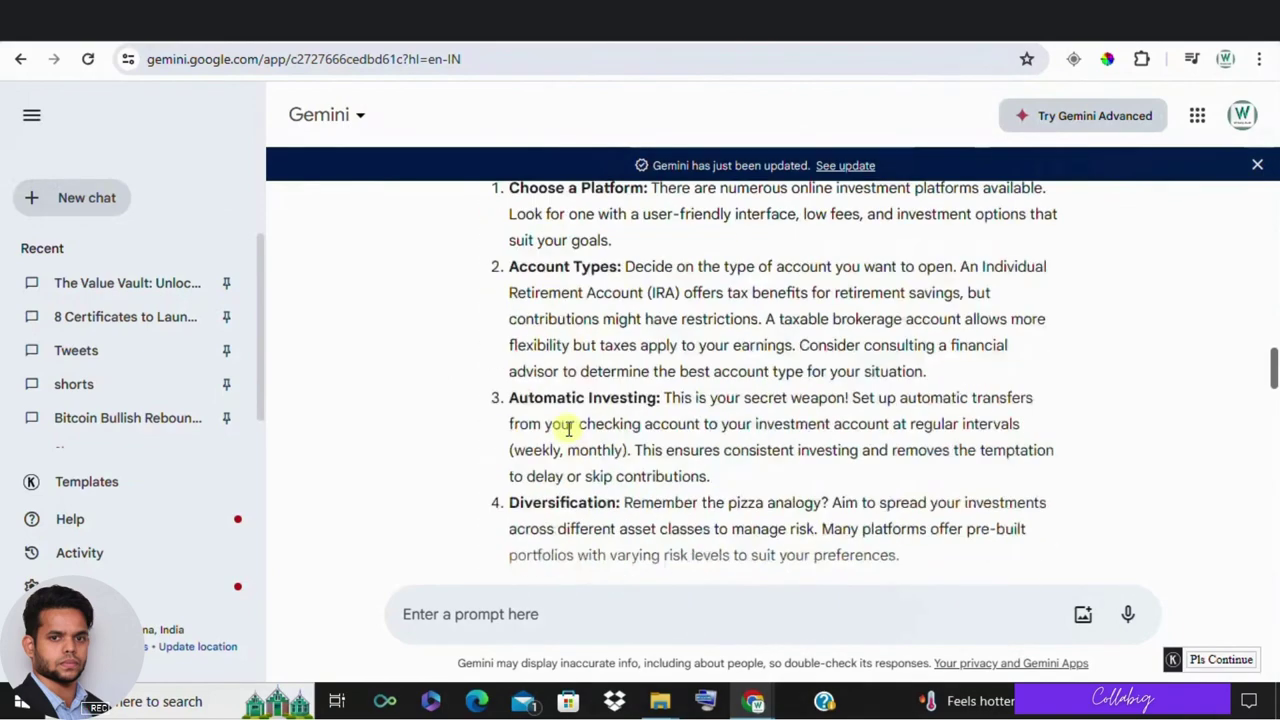
{"action": "scroll", "coordinate": [568, 432], "scroll_direction": "down", "scroll_amount": 4}
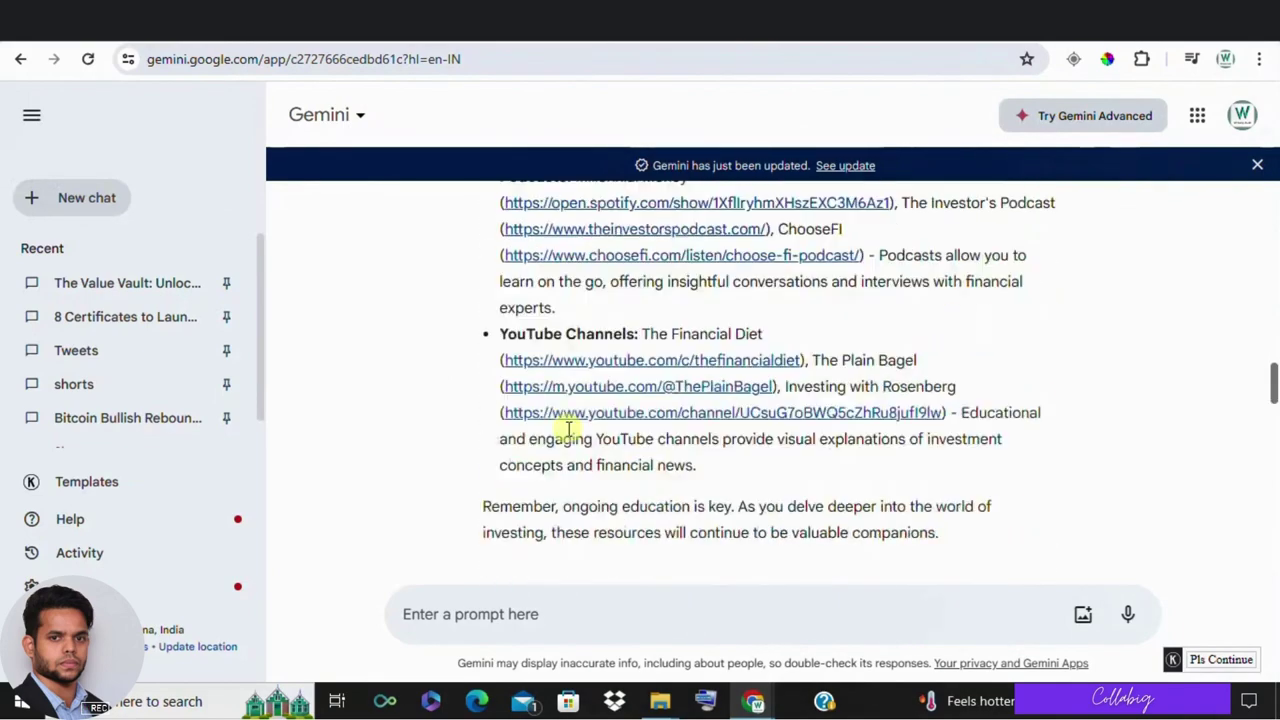
{"action": "scroll", "coordinate": [568, 435], "scroll_direction": "down", "scroll_amount": 3}
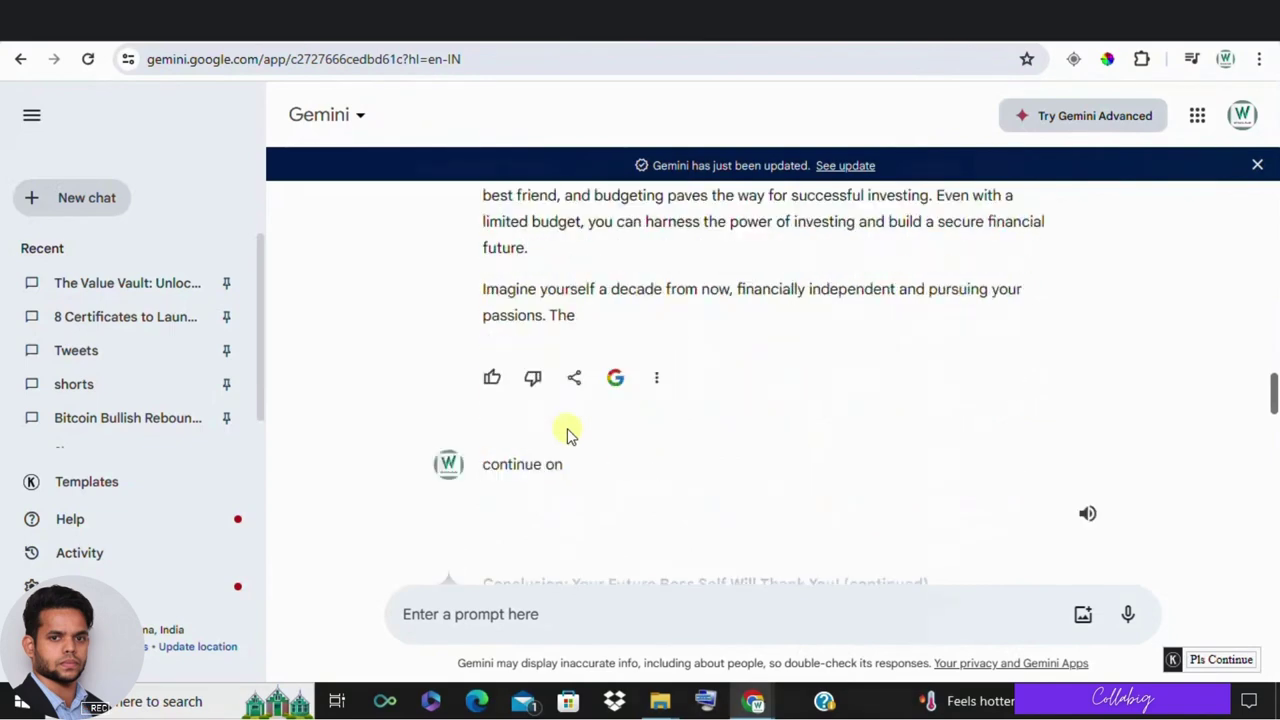
{"action": "scroll", "coordinate": [651, 418], "scroll_direction": "up", "scroll_amount": 3}
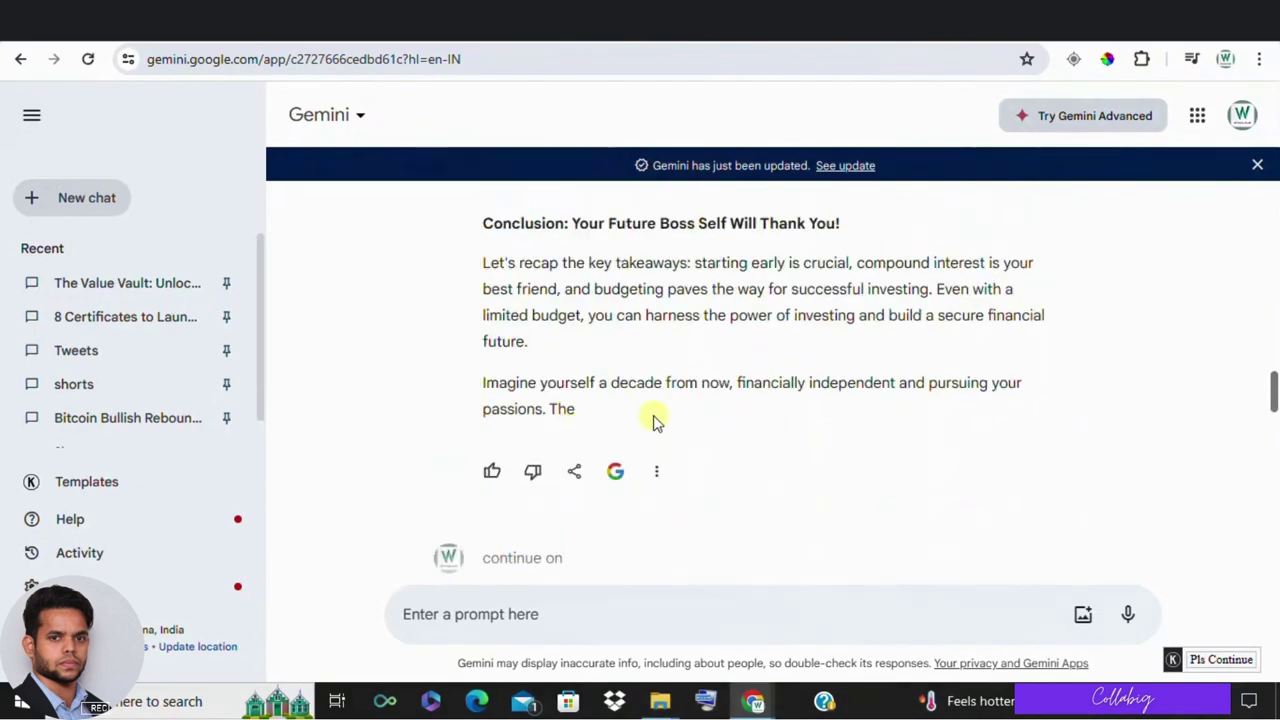
{"action": "scroll", "coordinate": [653, 416], "scroll_direction": "down", "scroll_amount": 3}
{"action": "scroll", "coordinate": [655, 416], "scroll_direction": "down", "scroll_amount": 2}
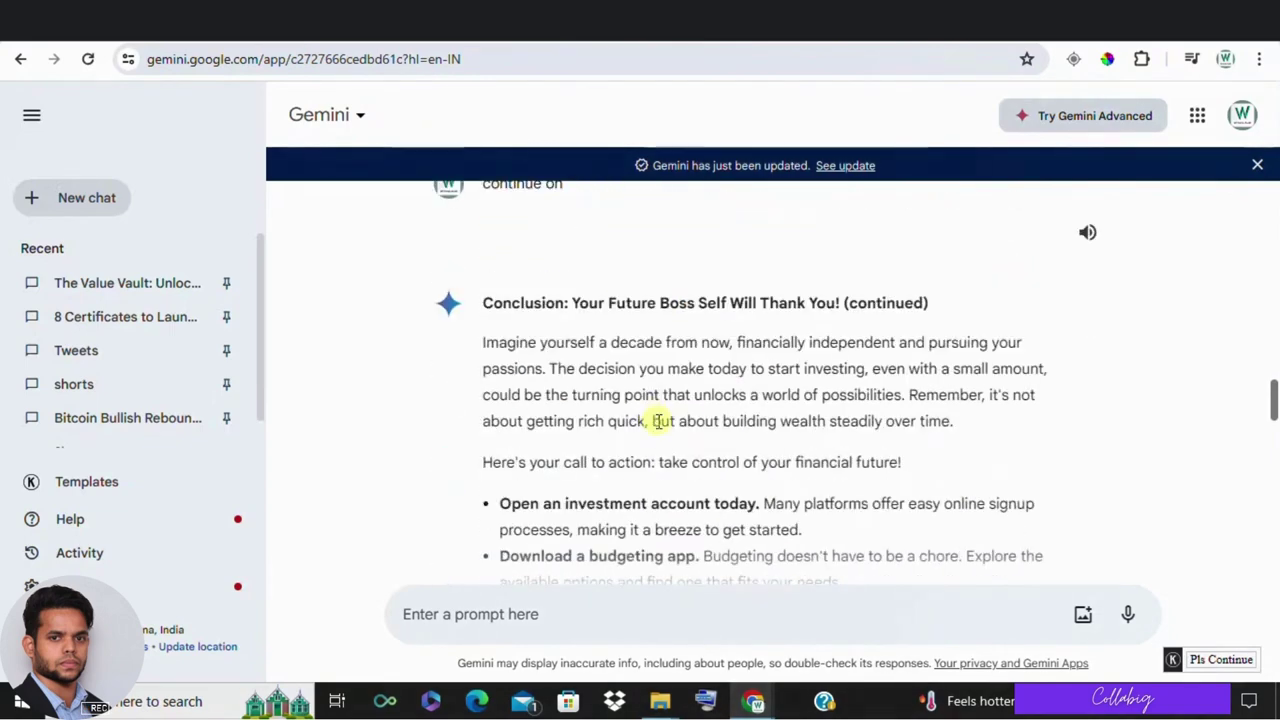
{"action": "scroll", "coordinate": [660, 420], "scroll_direction": "down", "scroll_amount": 14}
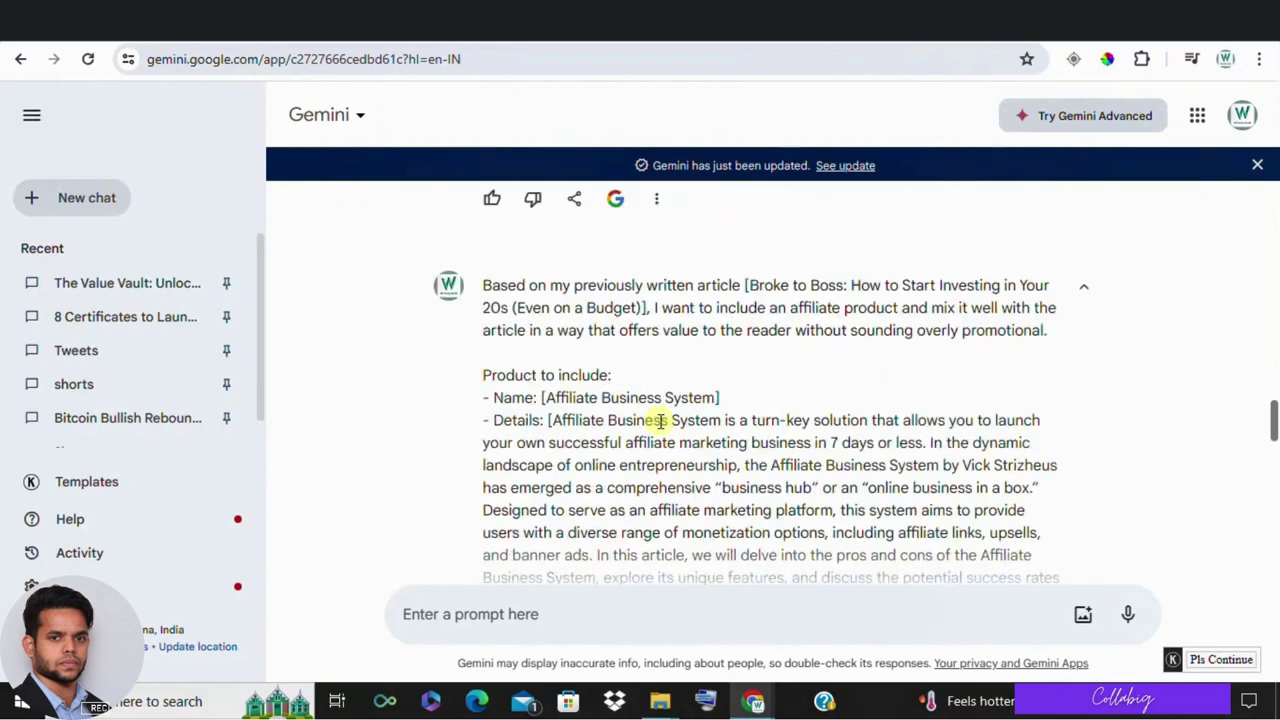
Compare the affiliate product prompt with the STEP 5 and STEP 6 formulas.
{"action": "left_click_drag", "start_coordinate": [452, 289], "coordinate": [628, 507]}
{"action": "left_click", "coordinate": [628, 507]}
{"action": "key", "text": "ctrl+Tab"}
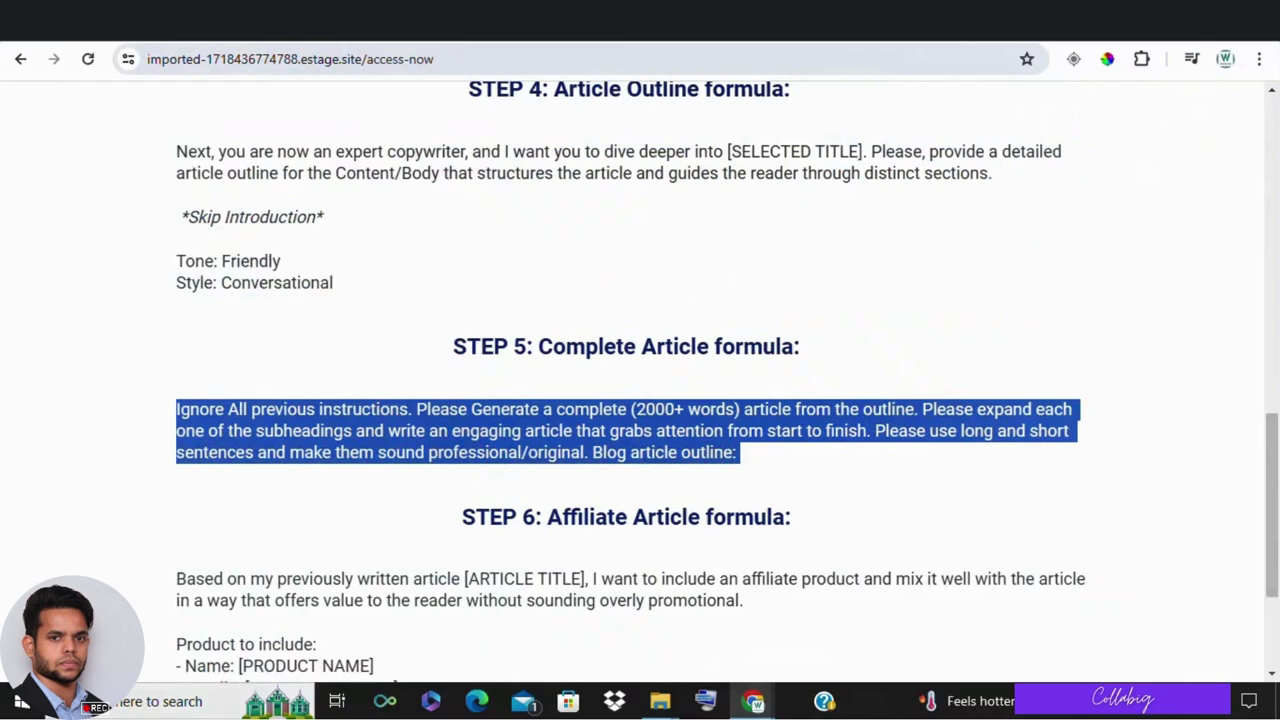
{"action": "scroll", "coordinate": [470, 357], "scroll_direction": "down", "scroll_amount": 2}
{"action": "left_click_drag", "start_coordinate": [153, 355], "coordinate": [543, 594]}
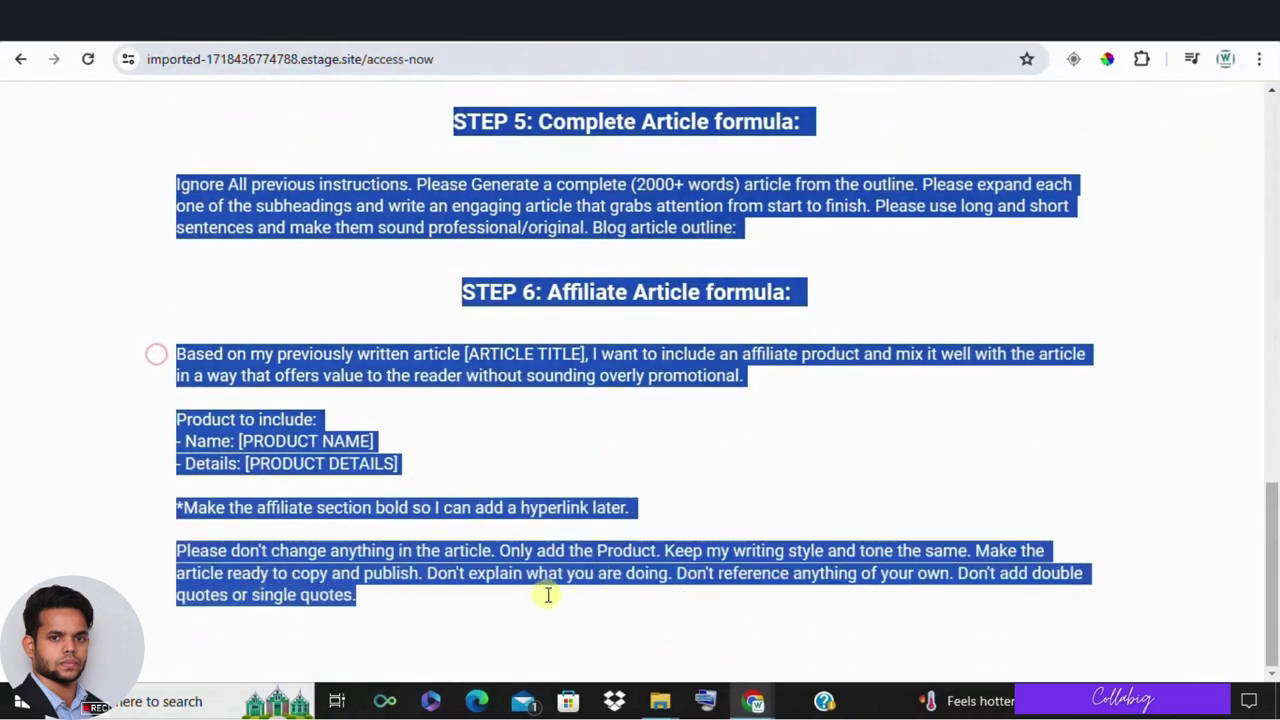
{"action": "left_click", "coordinate": [500, 497]}
{"action": "key", "text": "ctrl+shift+Tab"}
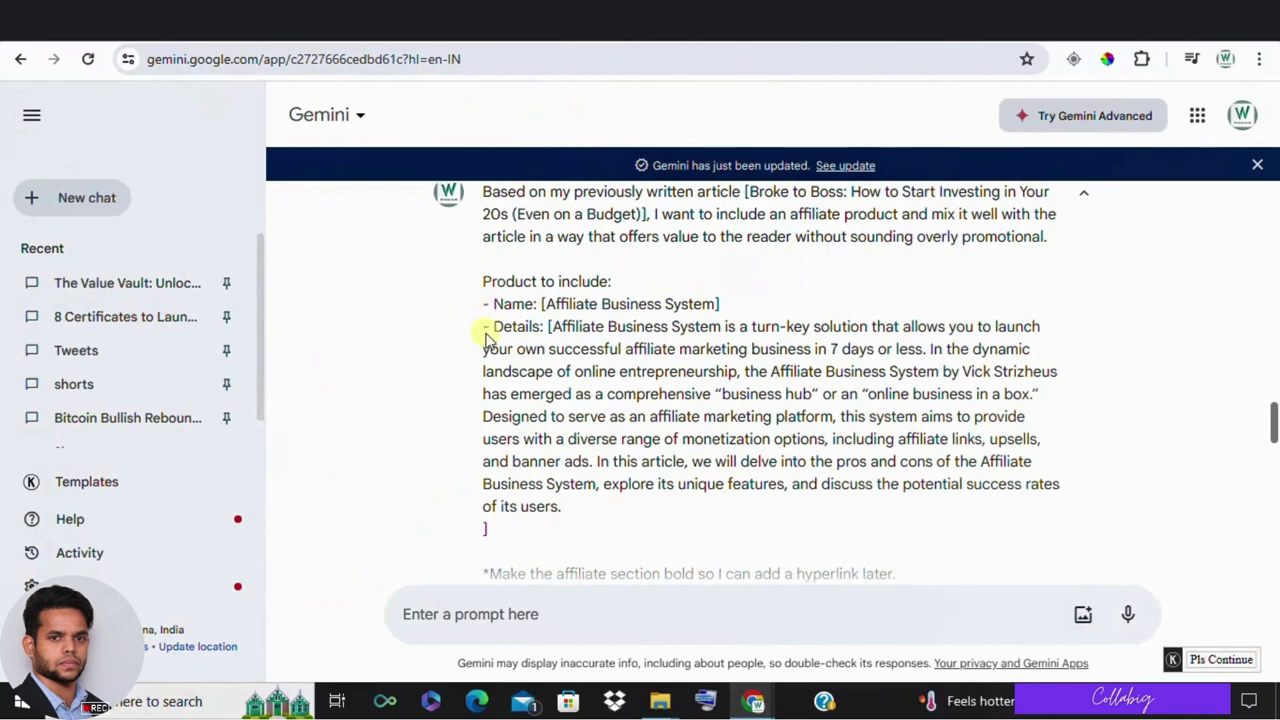
Select the product details, then scroll Gemini's article to the bold Affiliate Business System passages.
{"action": "left_click_drag", "start_coordinate": [484, 328], "coordinate": [600, 523]}
{"action": "left_click", "coordinate": [629, 430]}
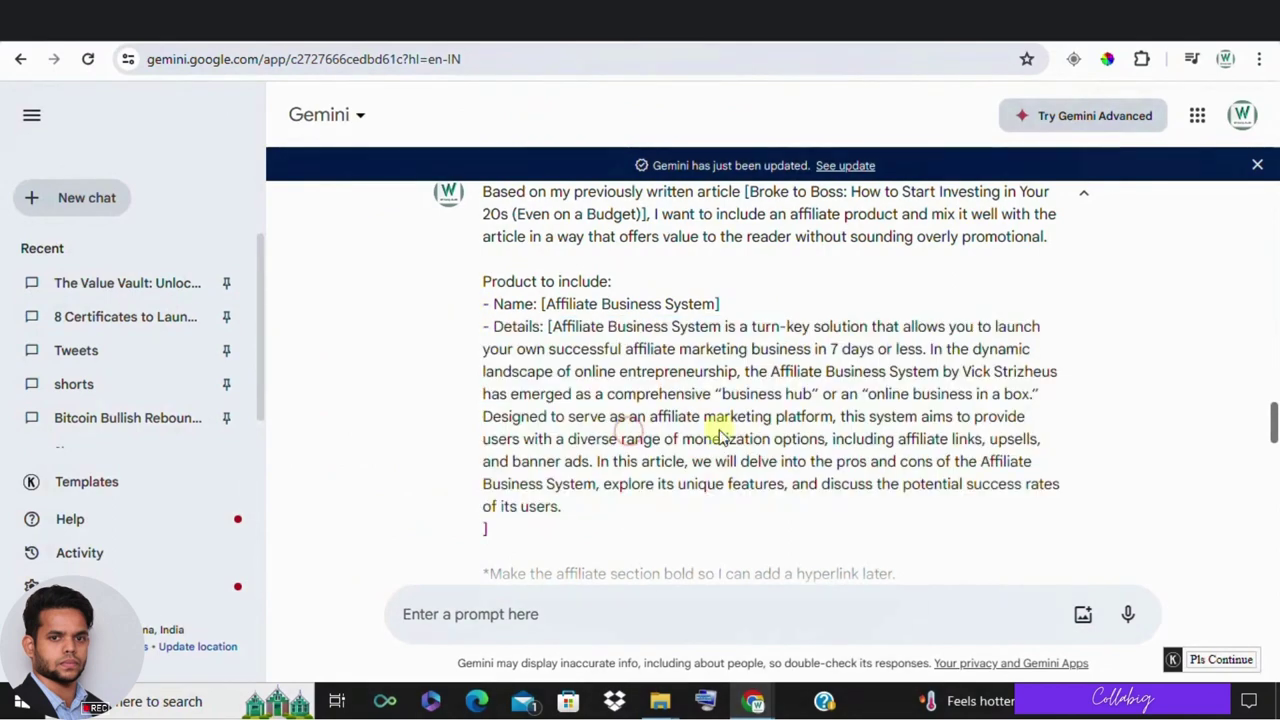
{"action": "scroll", "coordinate": [719, 444], "scroll_direction": "down", "scroll_amount": 3}
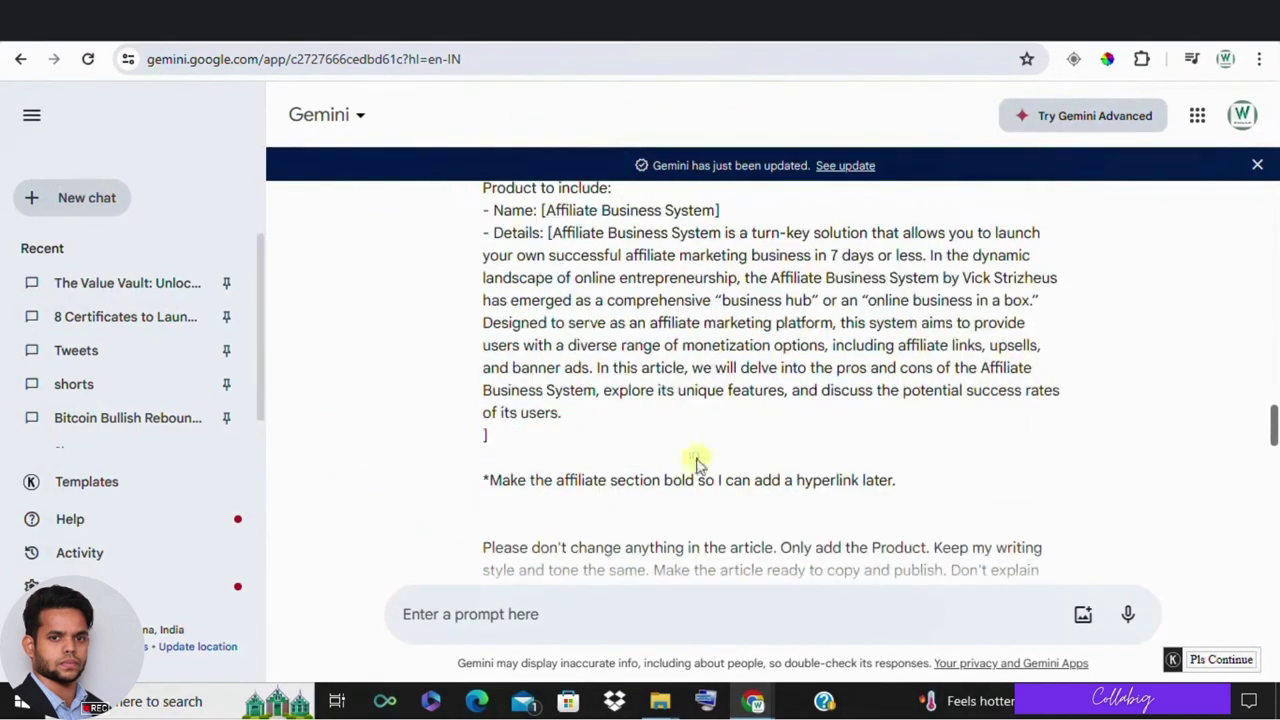
{"action": "scroll", "coordinate": [598, 298], "scroll_direction": "down", "scroll_amount": 10}
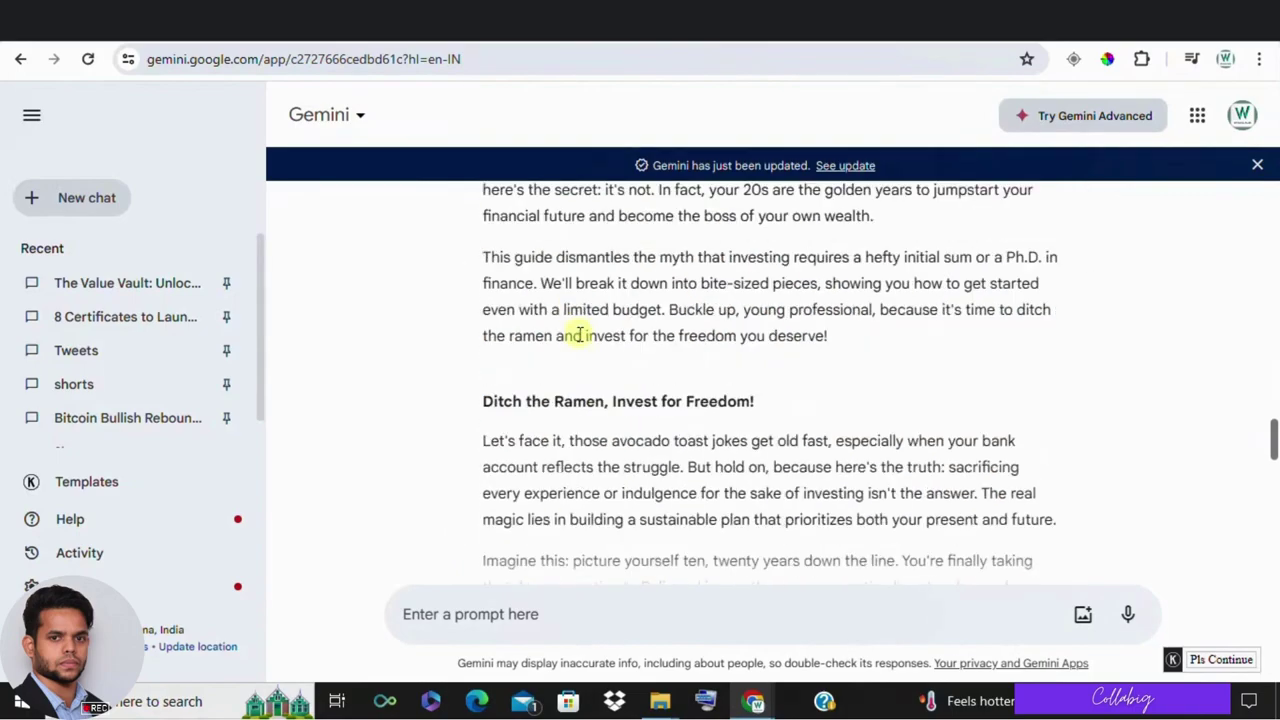
{"action": "scroll", "coordinate": [573, 365], "scroll_direction": "down", "scroll_amount": 15}
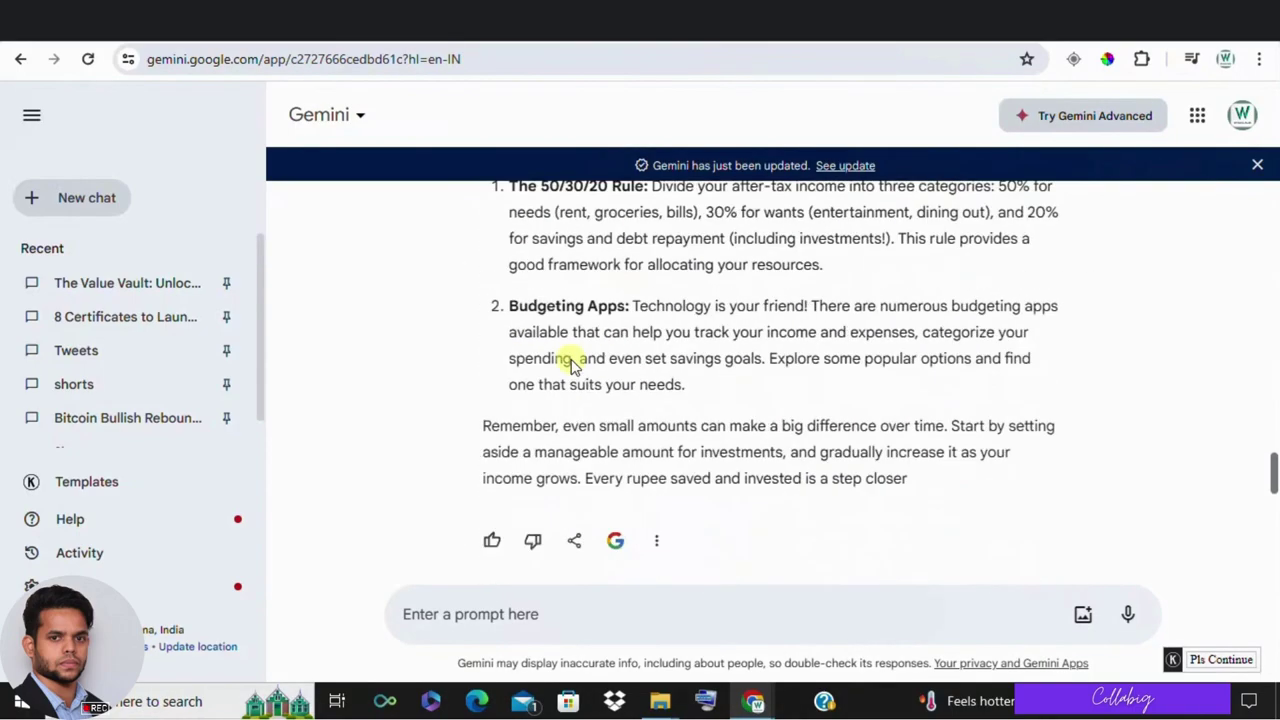
{"action": "scroll", "coordinate": [573, 365], "scroll_direction": "down", "scroll_amount": 8}
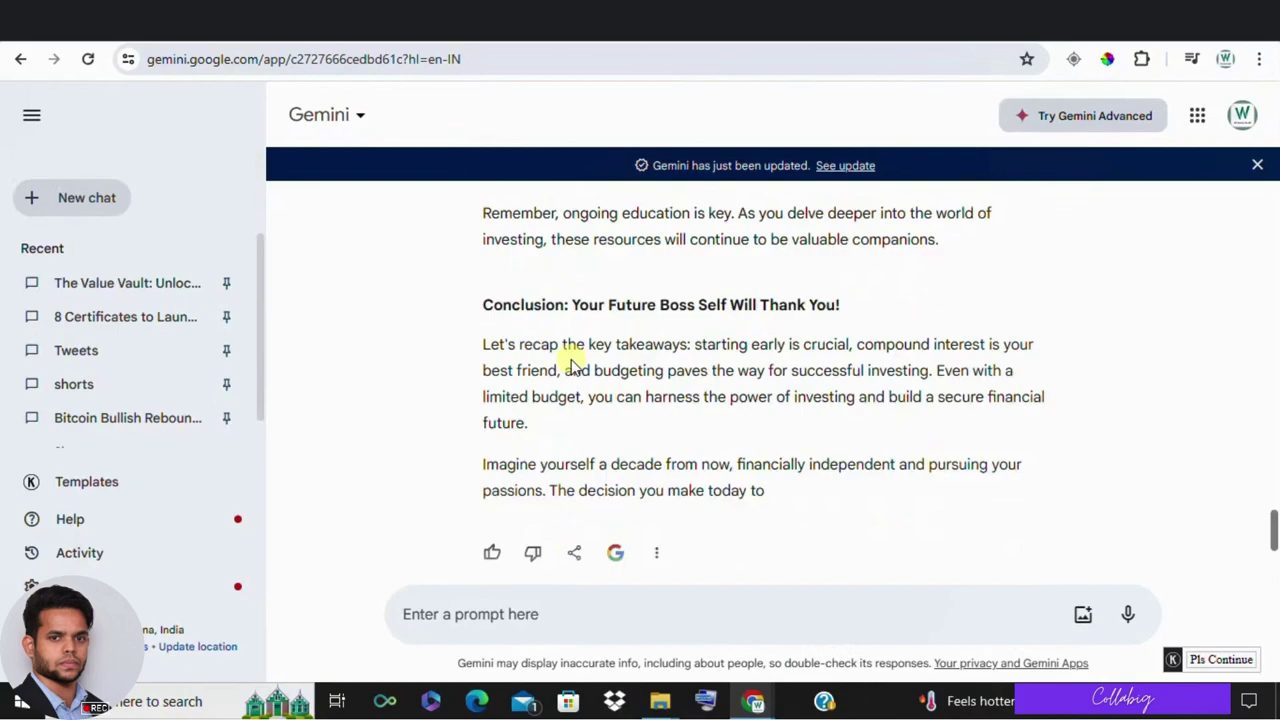
{"action": "scroll", "coordinate": [638, 362], "scroll_direction": "up", "scroll_amount": 10}
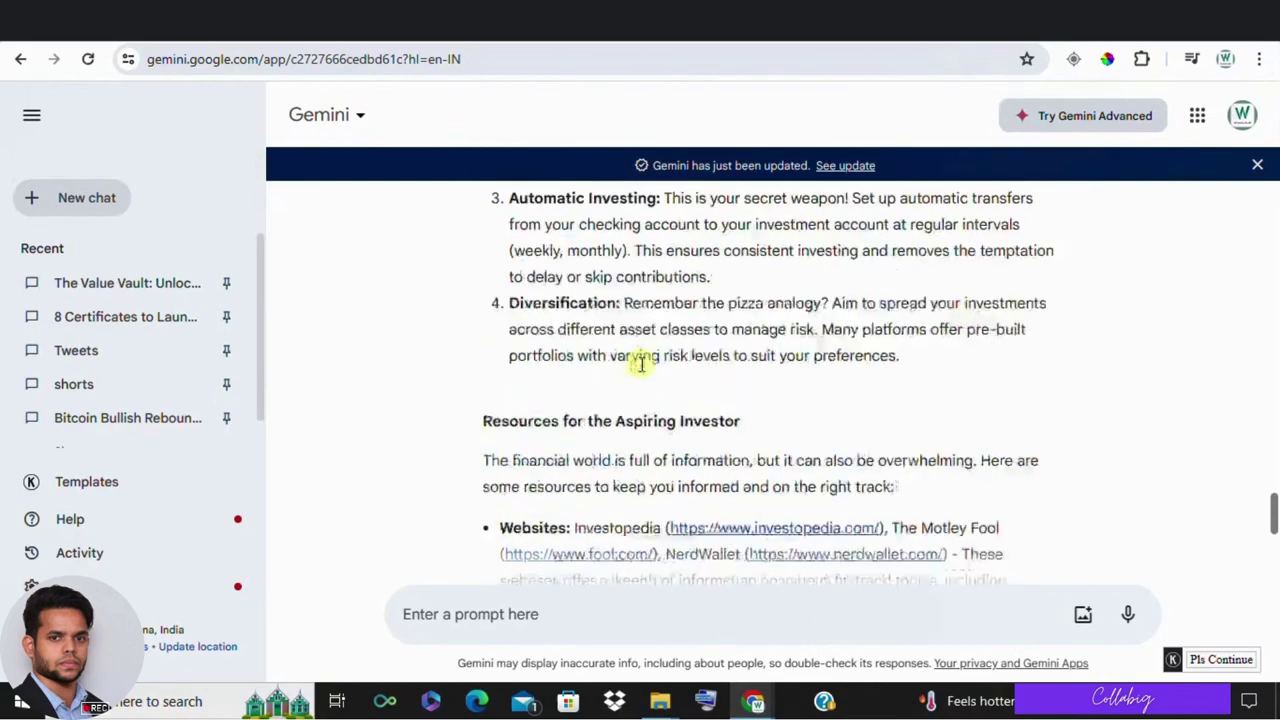
{"action": "scroll", "coordinate": [638, 367], "scroll_direction": "down", "scroll_amount": 5}
{"action": "scroll", "coordinate": [636, 370], "scroll_direction": "up", "scroll_amount": 10}
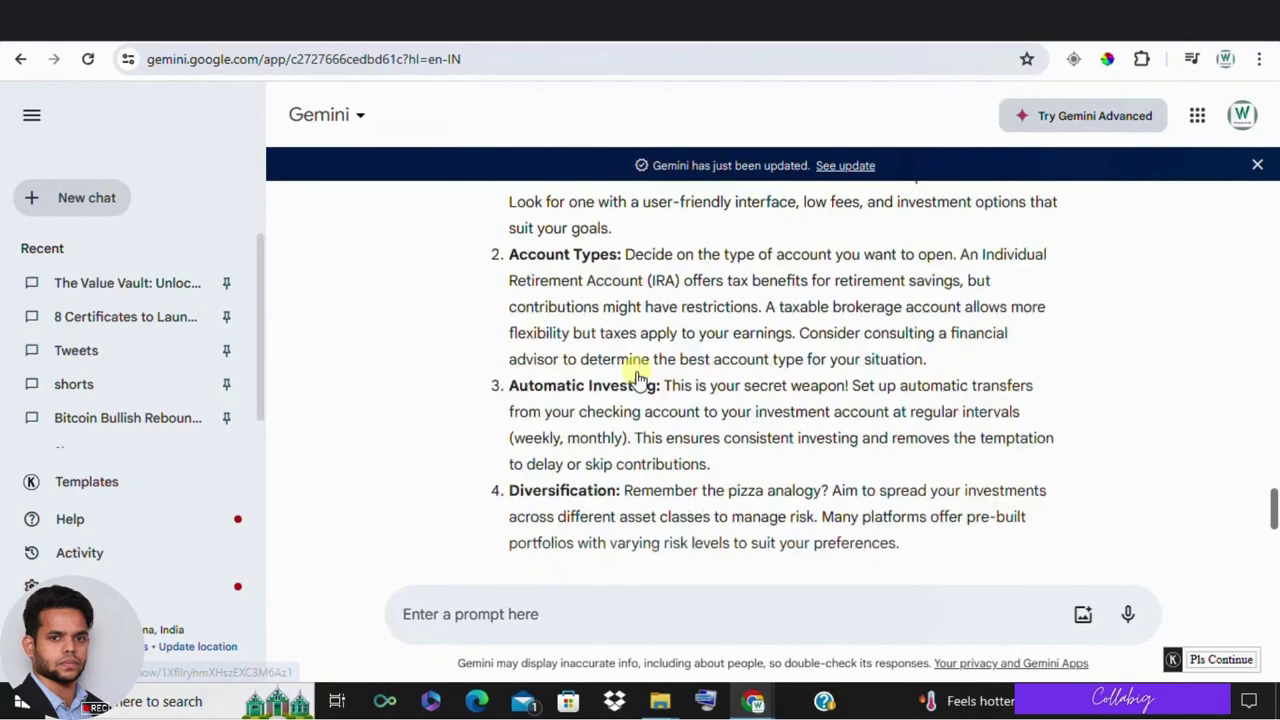
{"action": "scroll", "coordinate": [638, 378], "scroll_direction": "up", "scroll_amount": 12}
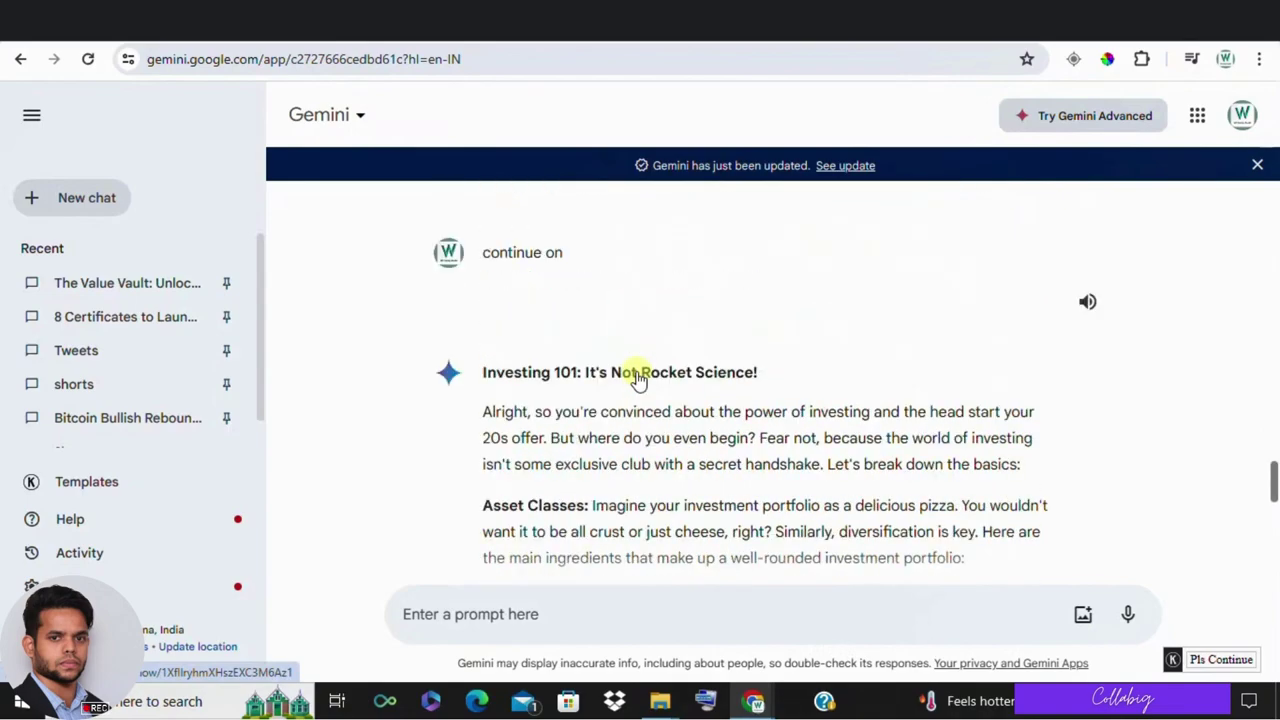
{"action": "scroll", "coordinate": [638, 378], "scroll_direction": "down", "scroll_amount": 15}
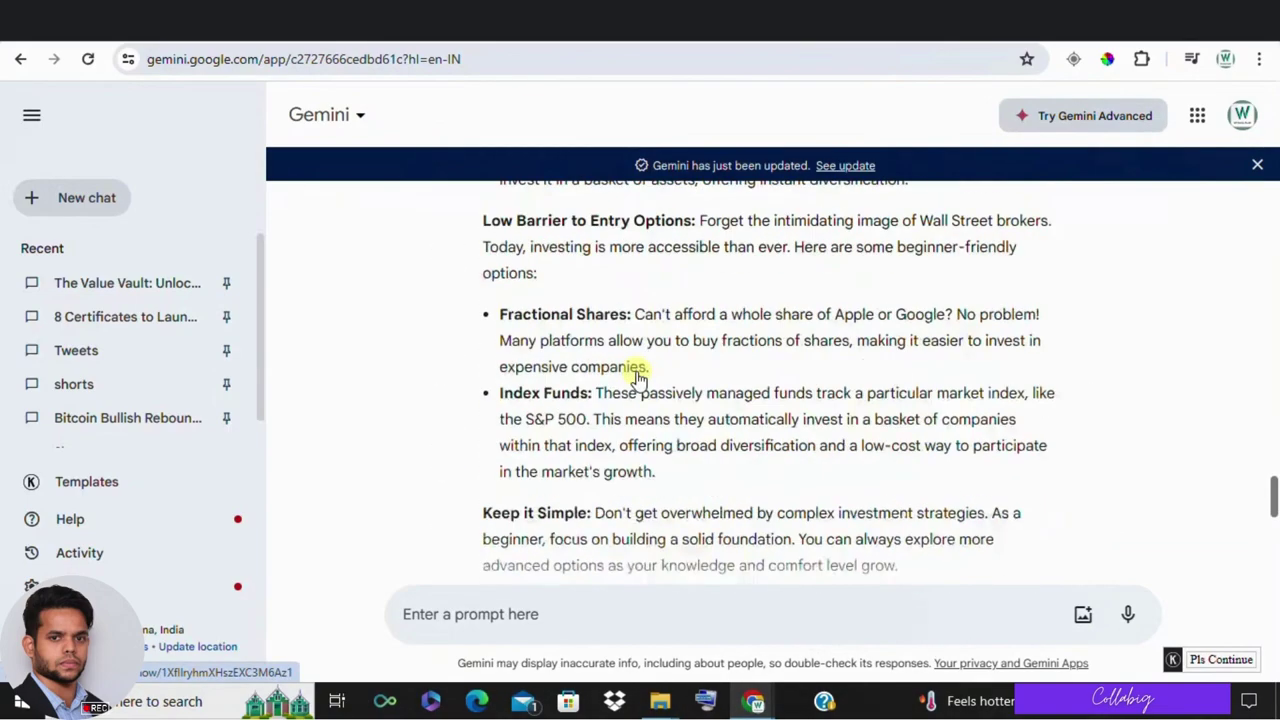
{"action": "scroll", "coordinate": [638, 378], "scroll_direction": "down", "scroll_amount": 18}
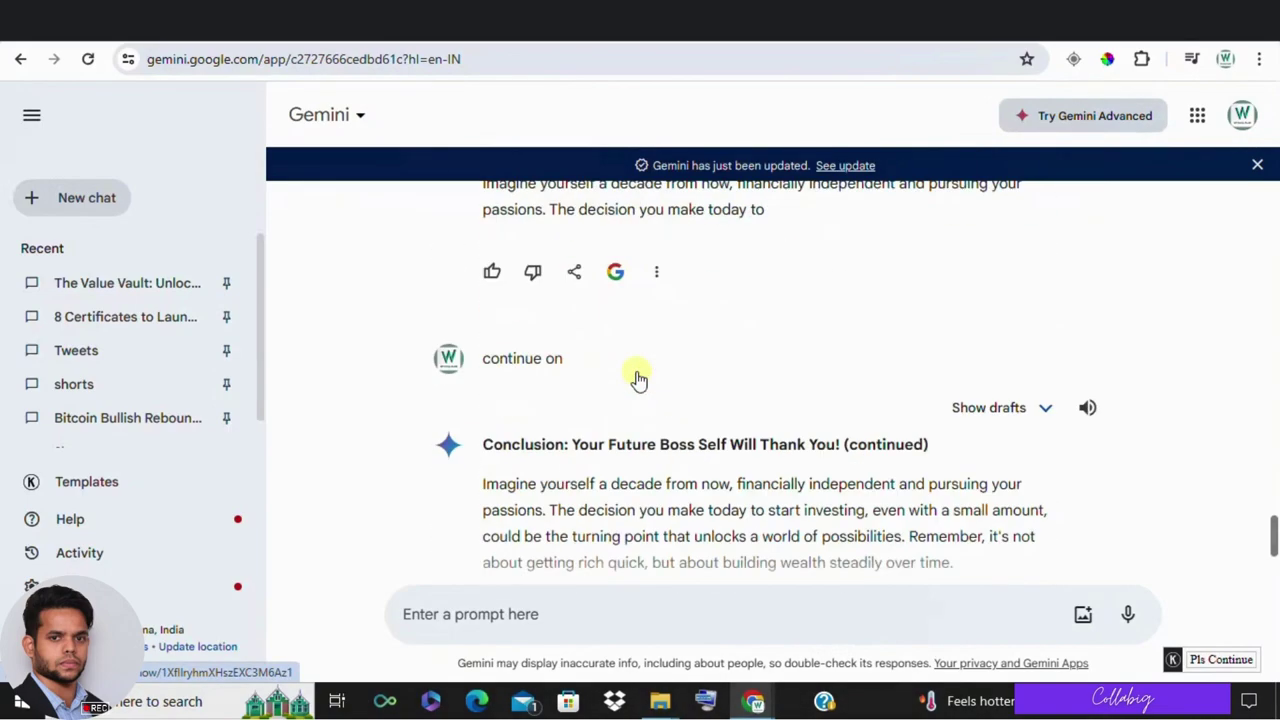
{"action": "scroll", "coordinate": [638, 378], "scroll_direction": "down", "scroll_amount": 2}
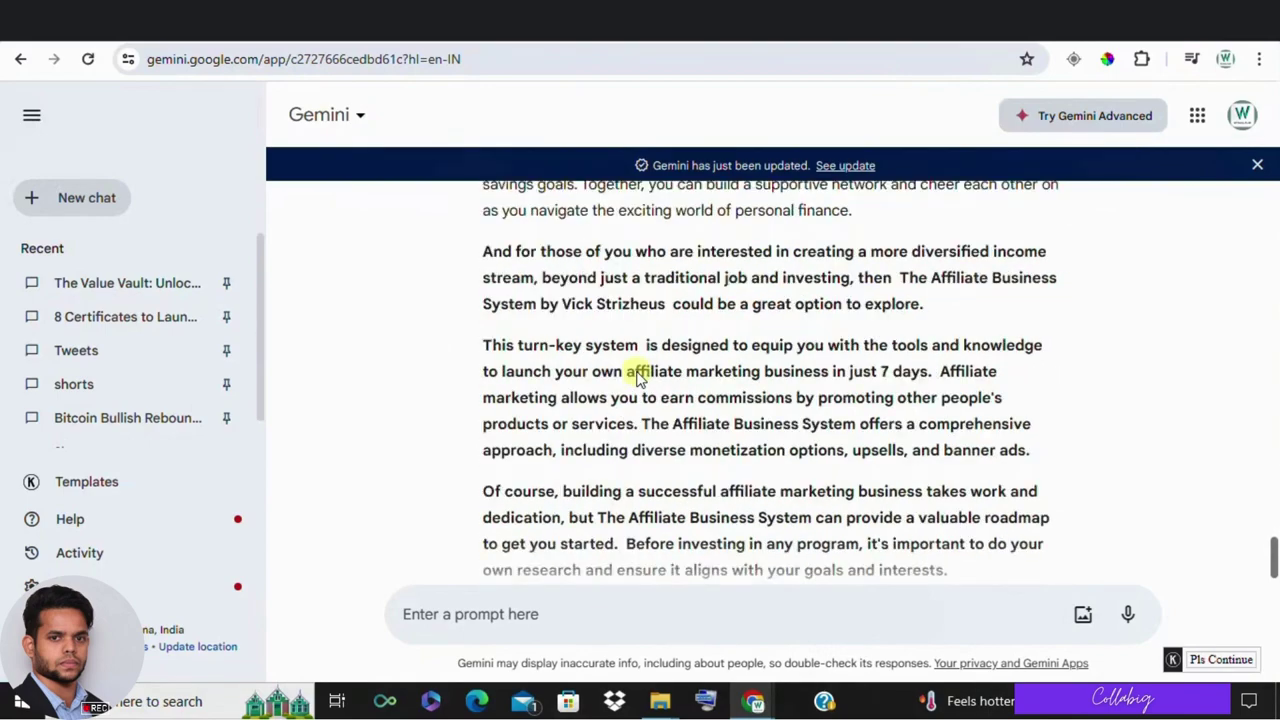
{"action": "scroll", "coordinate": [637, 377], "scroll_direction": "down", "scroll_amount": 2}
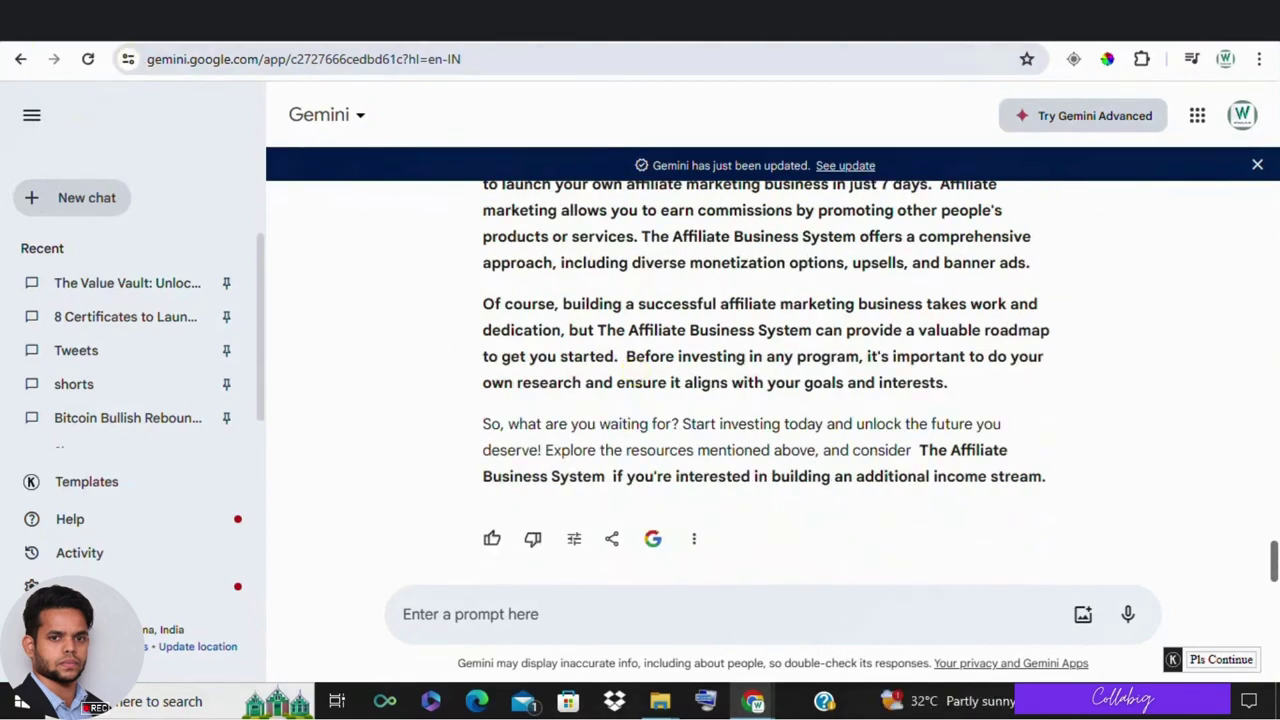
{"action": "key", "text": "ctrl+Tab"}
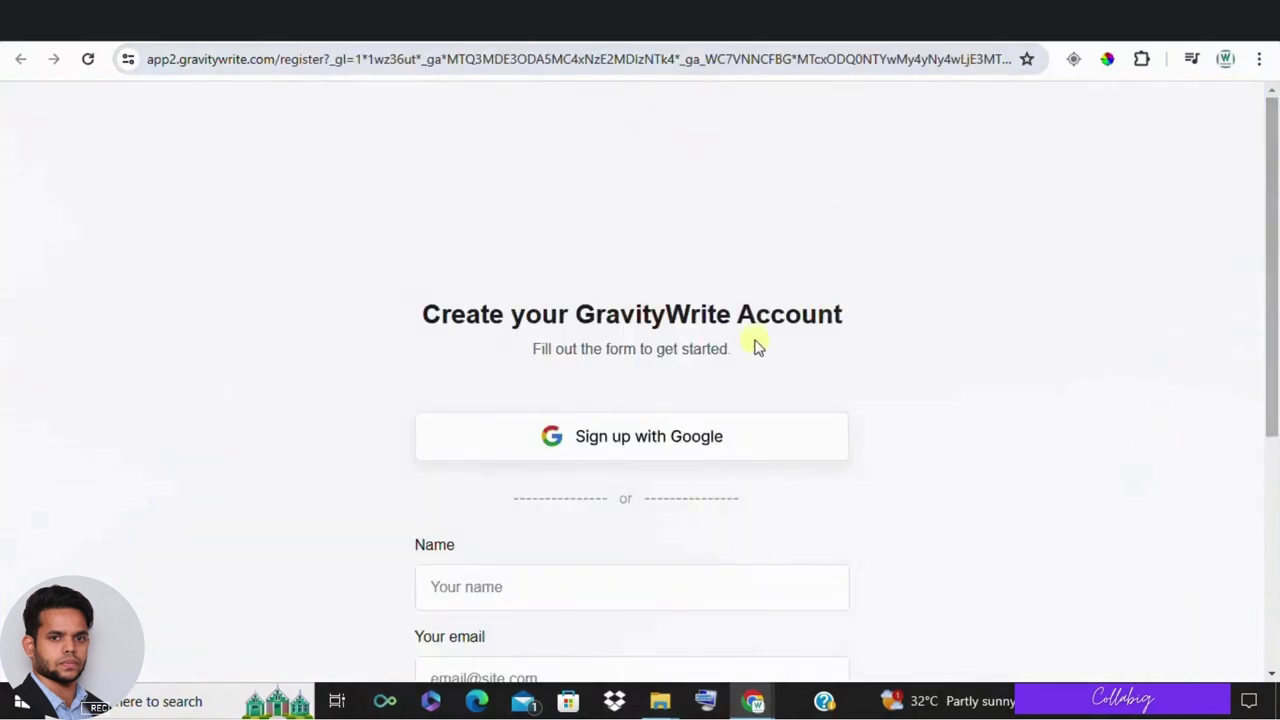
Review the Dollar Tub article in GravityWrite's Rewrite Article tool and its rewritten Playground output.
{"action": "scroll", "coordinate": [740, 314], "scroll_direction": "down", "scroll_amount": 2}
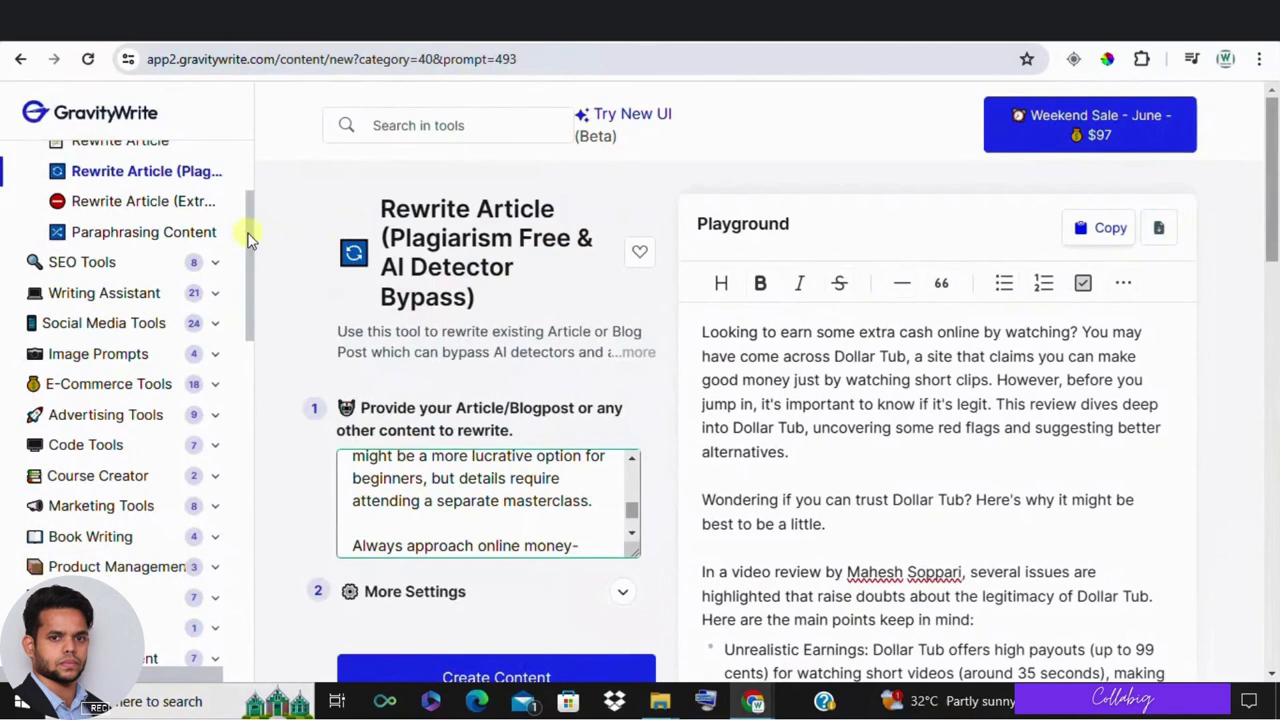
{"action": "left_click", "coordinate": [406, 124]}
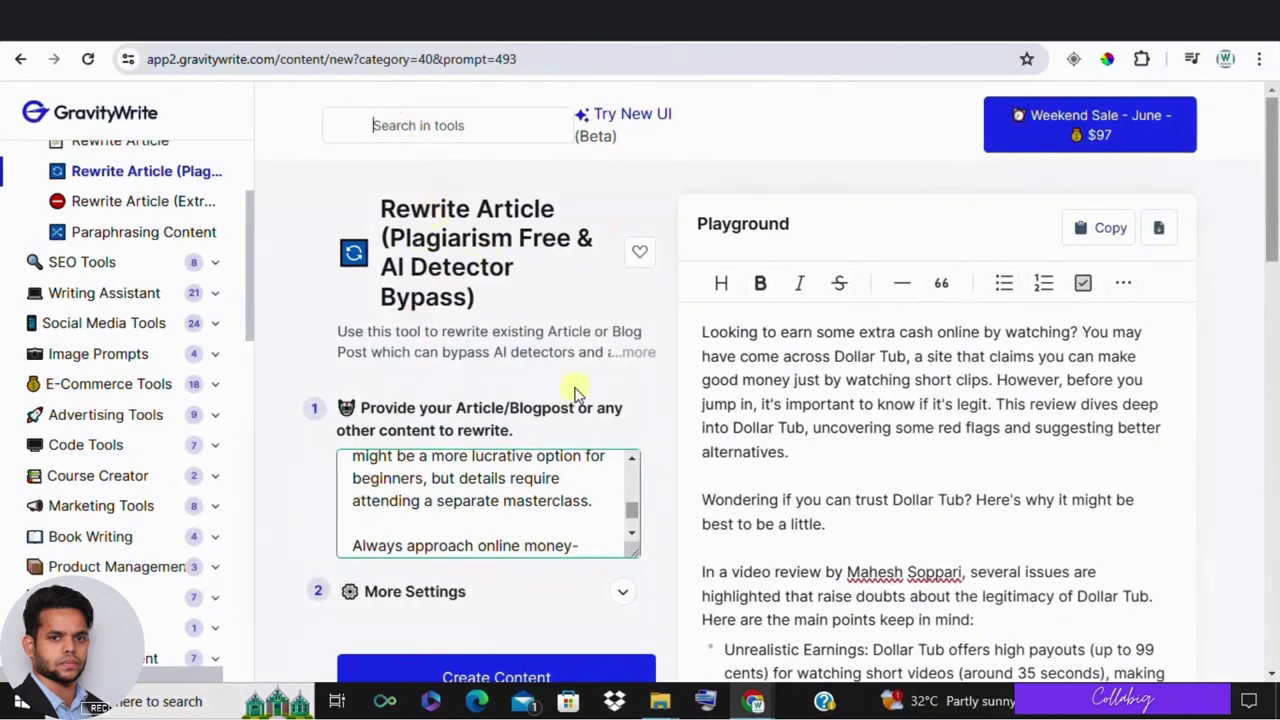
{"action": "scroll", "coordinate": [486, 400], "scroll_direction": "down", "scroll_amount": 2}
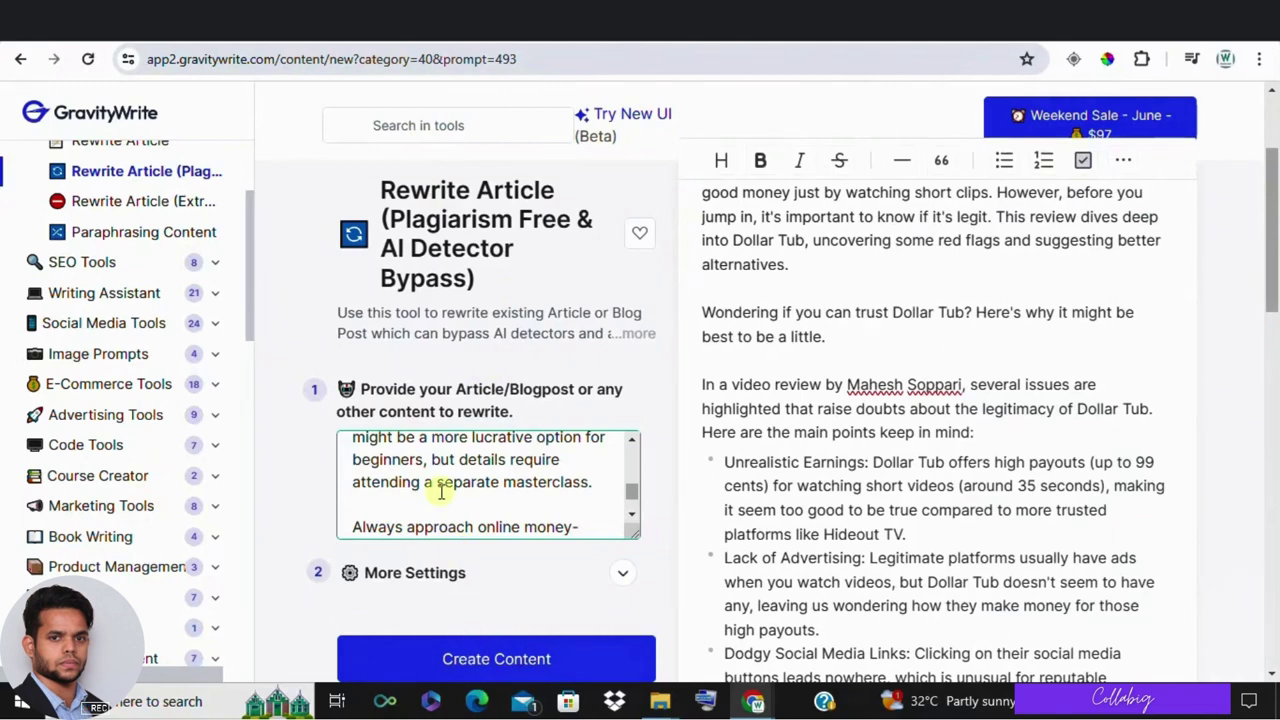
{"action": "left_click", "coordinate": [441, 491]}
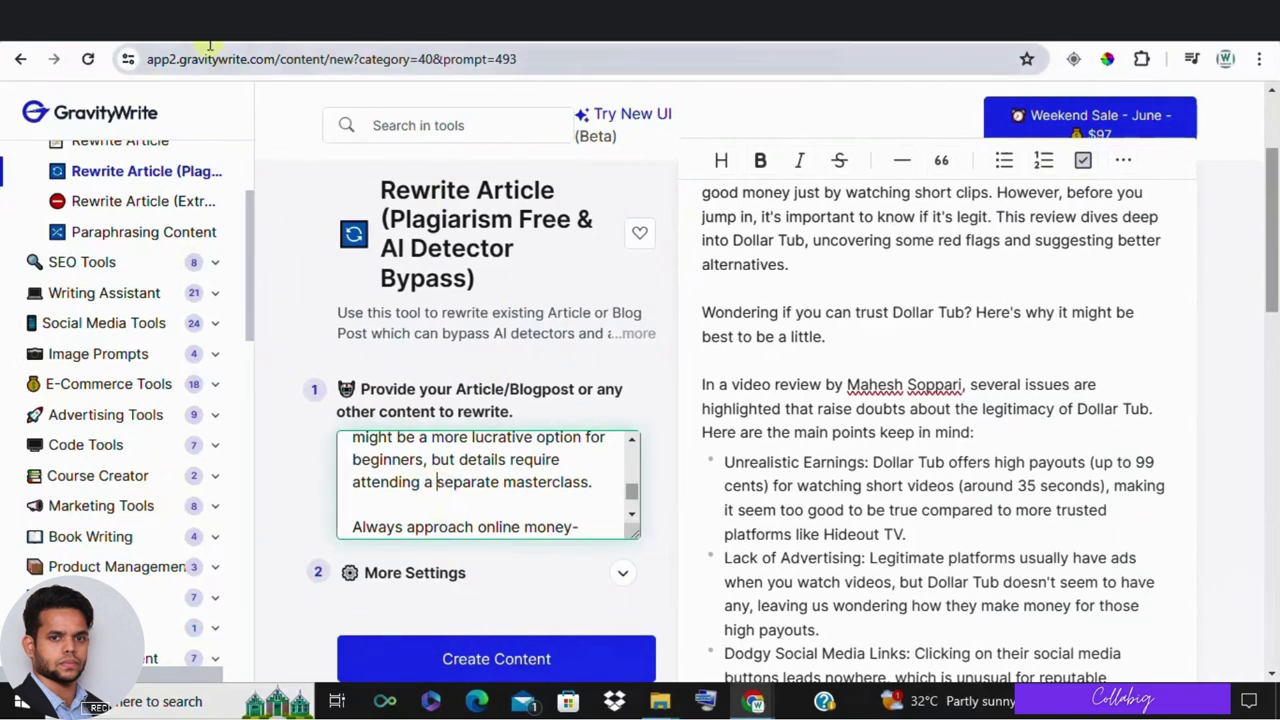
{"action": "key", "text": "ctrl+Tab"}
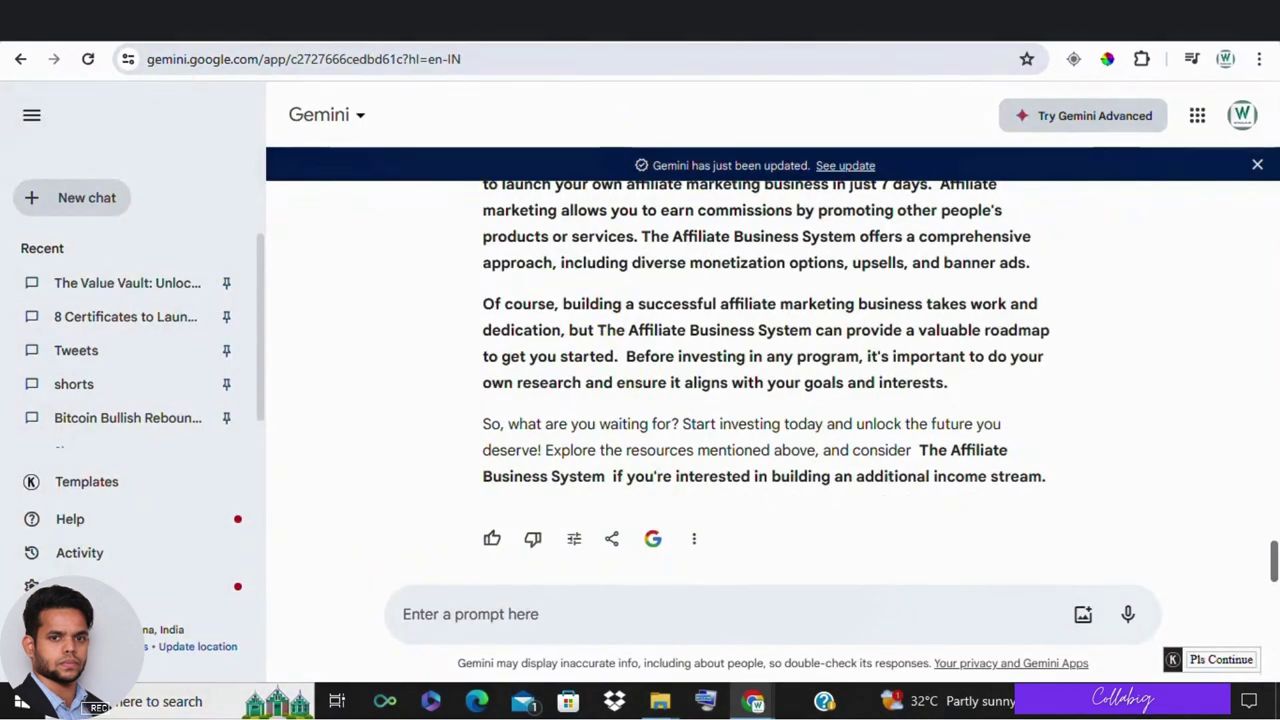
{"action": "key", "text": "ctrl+shift+Tab"}
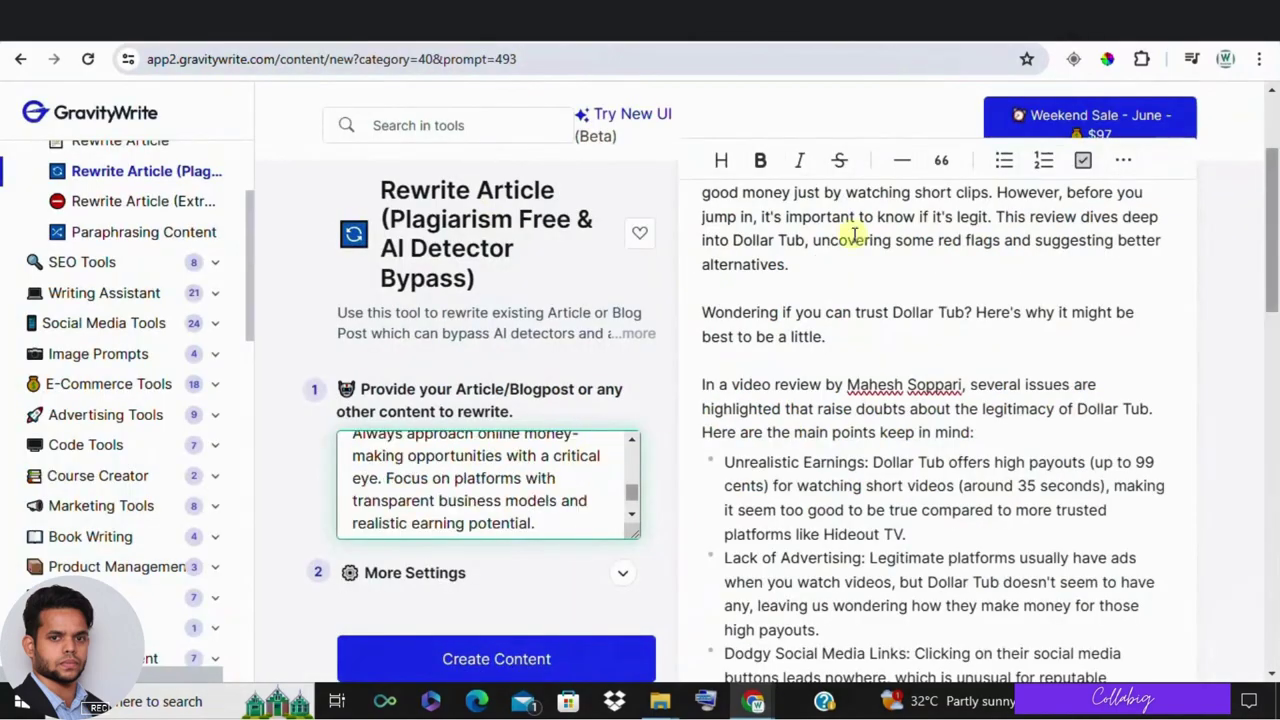
{"action": "scroll", "coordinate": [858, 420], "scroll_direction": "down", "scroll_amount": 5}
{"action": "scroll", "coordinate": [857, 416], "scroll_direction": "down", "scroll_amount": 8}
{"action": "scroll", "coordinate": [855, 422], "scroll_direction": "up", "scroll_amount": 15}
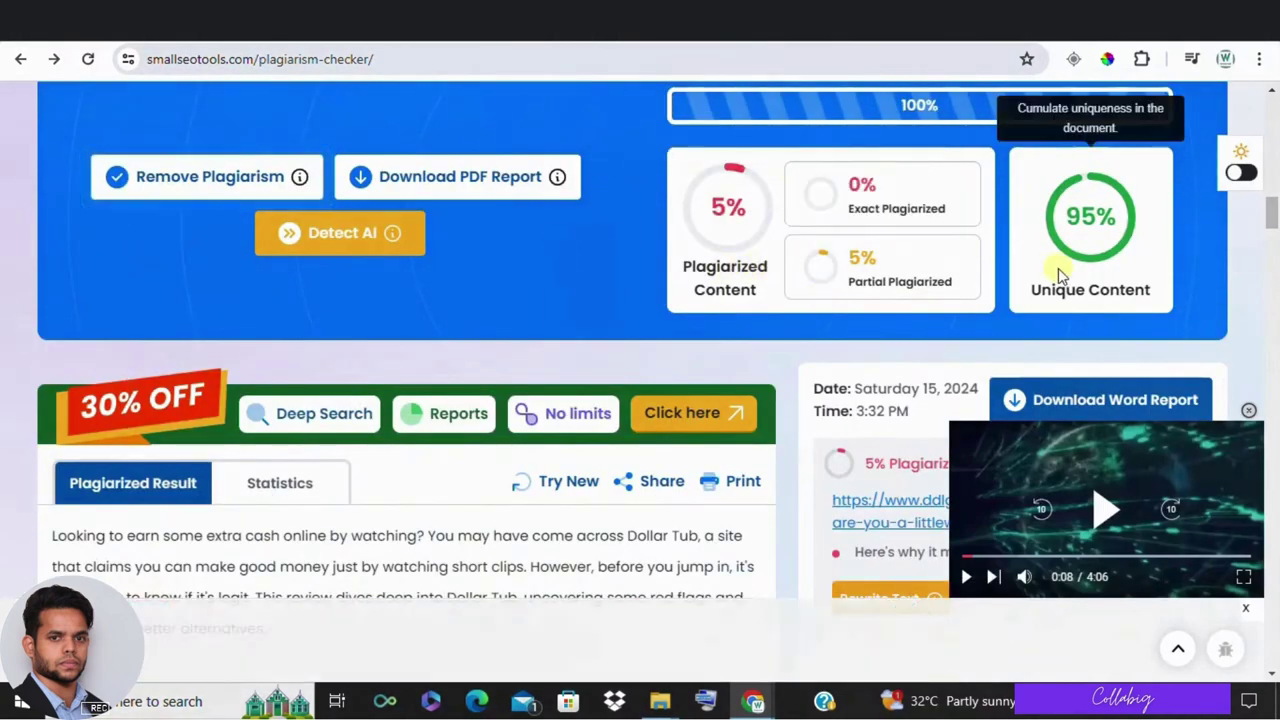
Compare the 95% unique SmallSEOTools score with Originality.ai's 43% Original, 57% AI result.
{"action": "scroll", "coordinate": [766, 151], "scroll_direction": "up", "scroll_amount": 2}
{"action": "key", "text": "ctrl+Tab"}
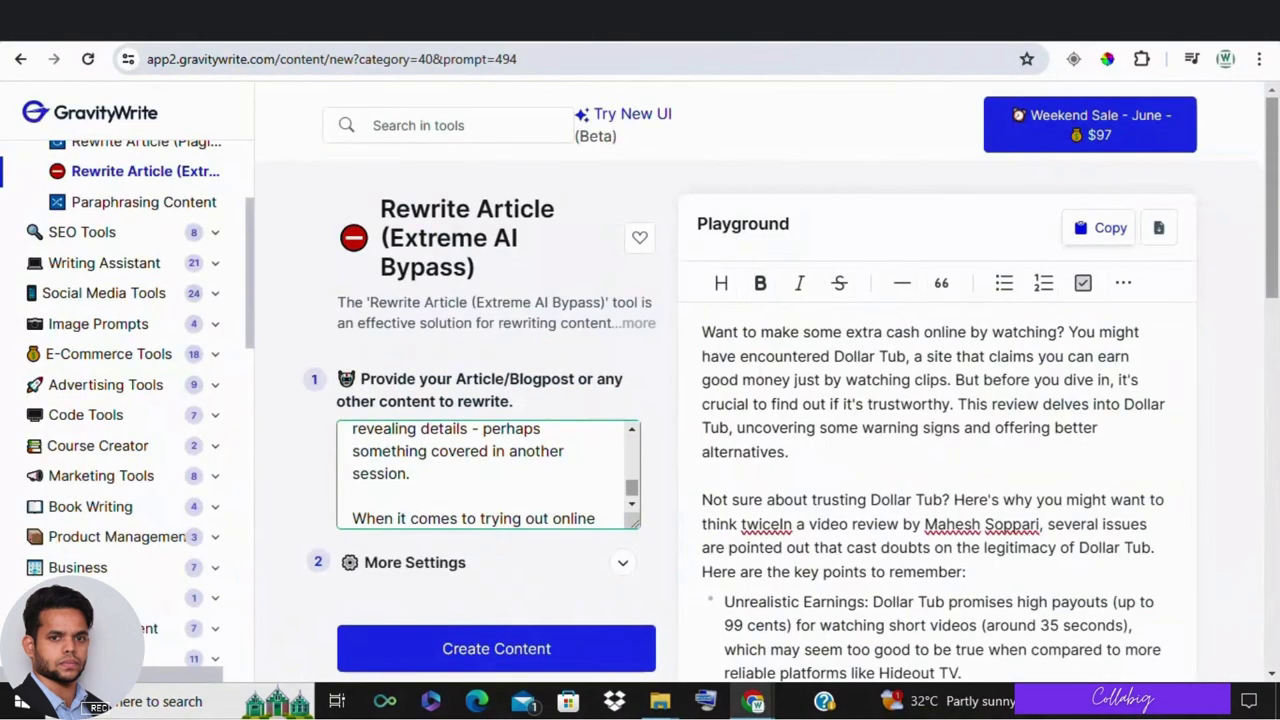
{"action": "key", "text": "ctrl+Tab"}
{"action": "scroll", "coordinate": [646, 330], "scroll_direction": "down", "scroll_amount": 3}
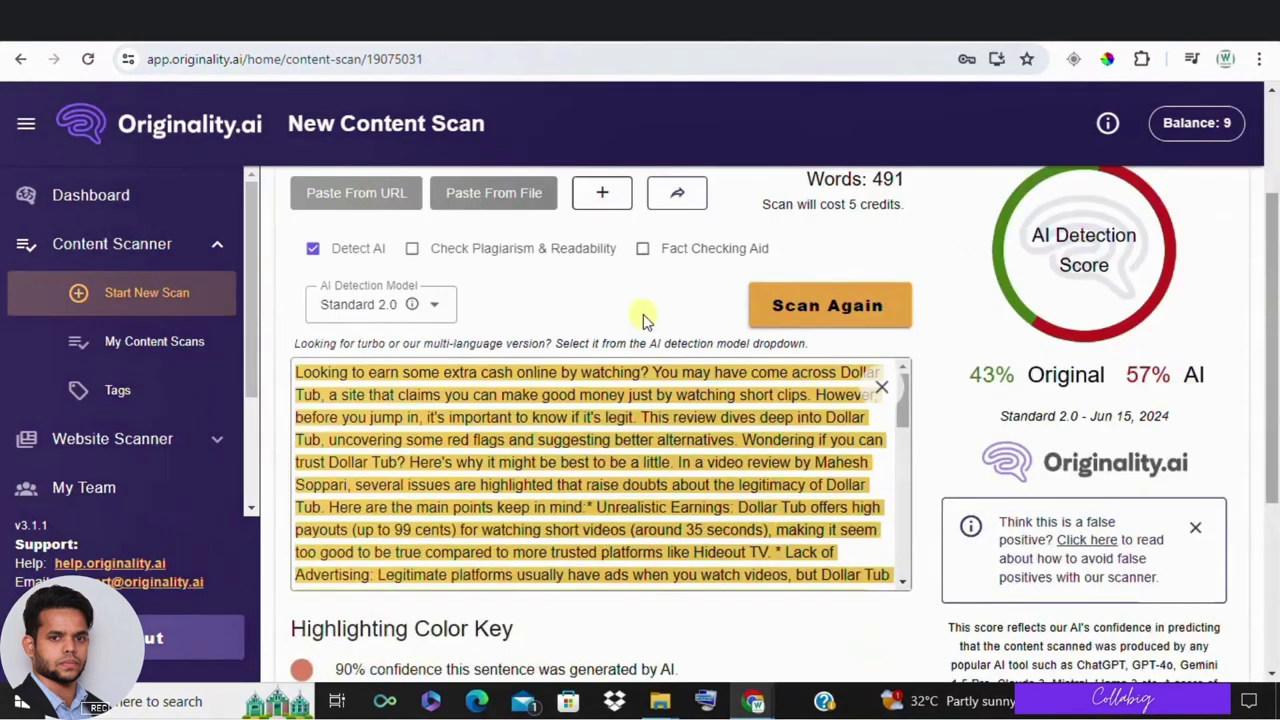
{"action": "scroll", "coordinate": [652, 348], "scroll_direction": "down", "scroll_amount": 1}
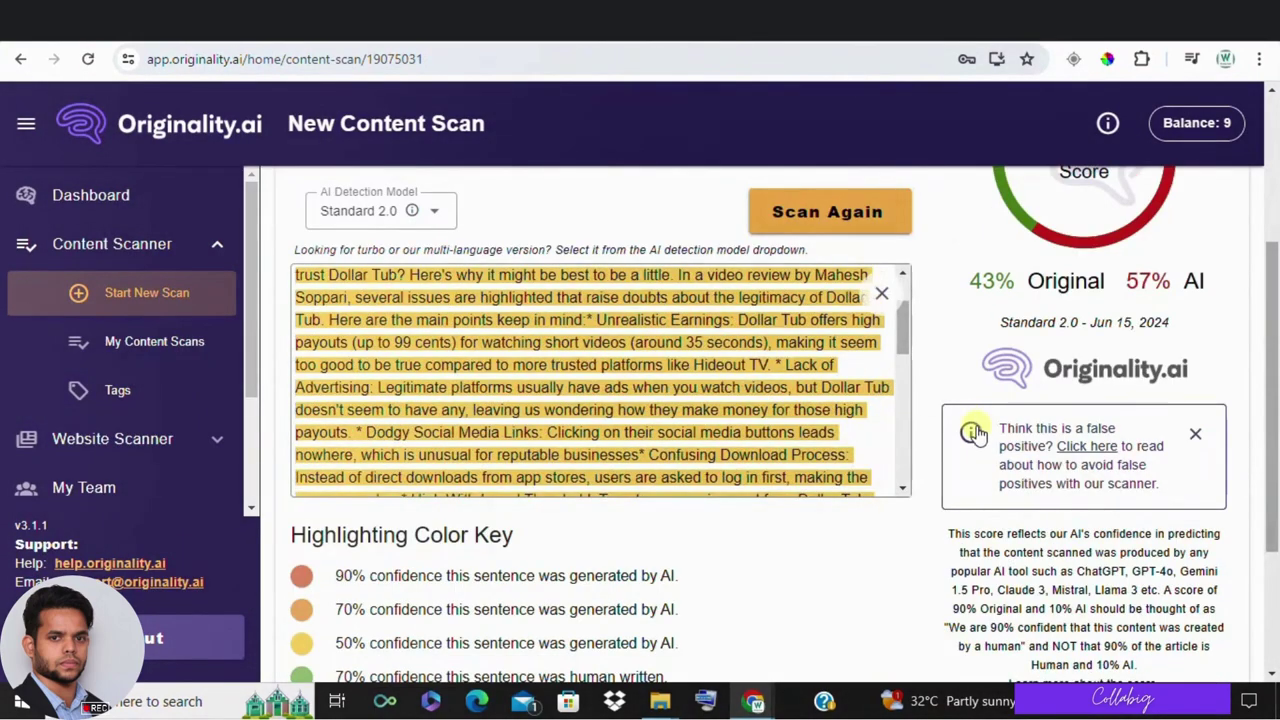
{"action": "scroll", "coordinate": [975, 430], "scroll_direction": "up", "scroll_amount": 3}
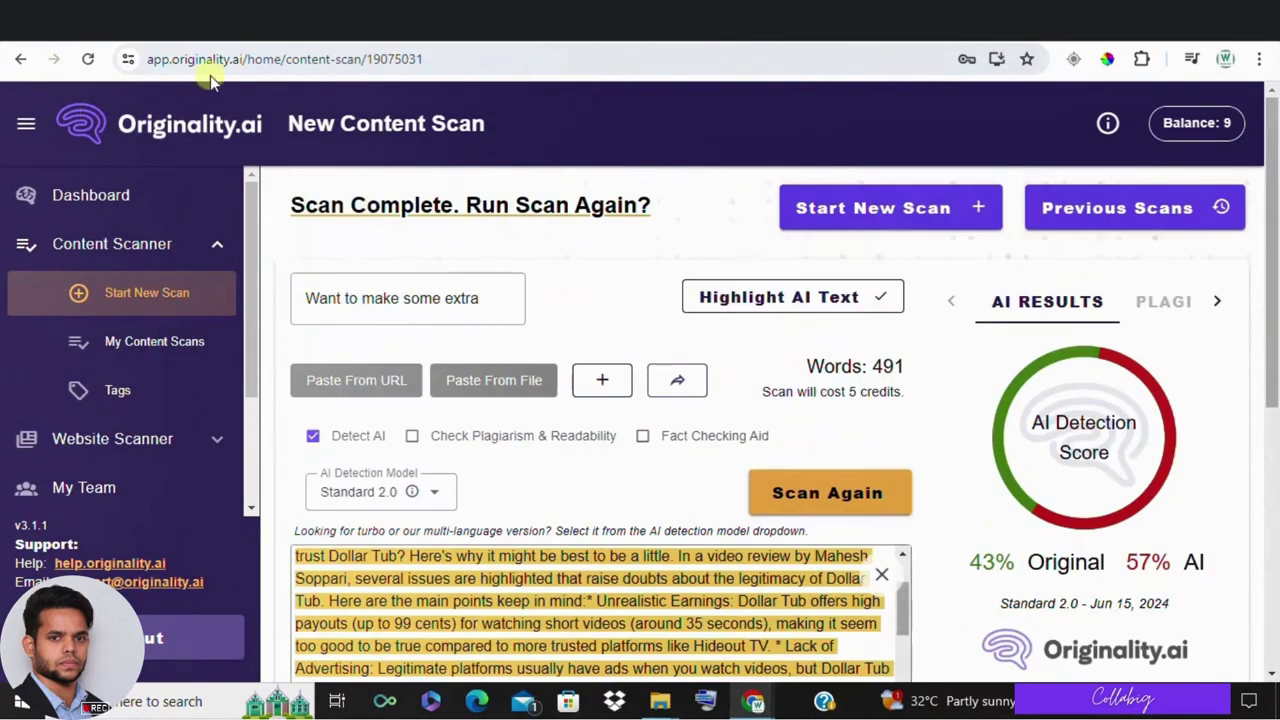
Scroll up and down through the STEP 1 to STEP 6 prompt formulas.
{"action": "key", "text": "ctrl+Tab"}
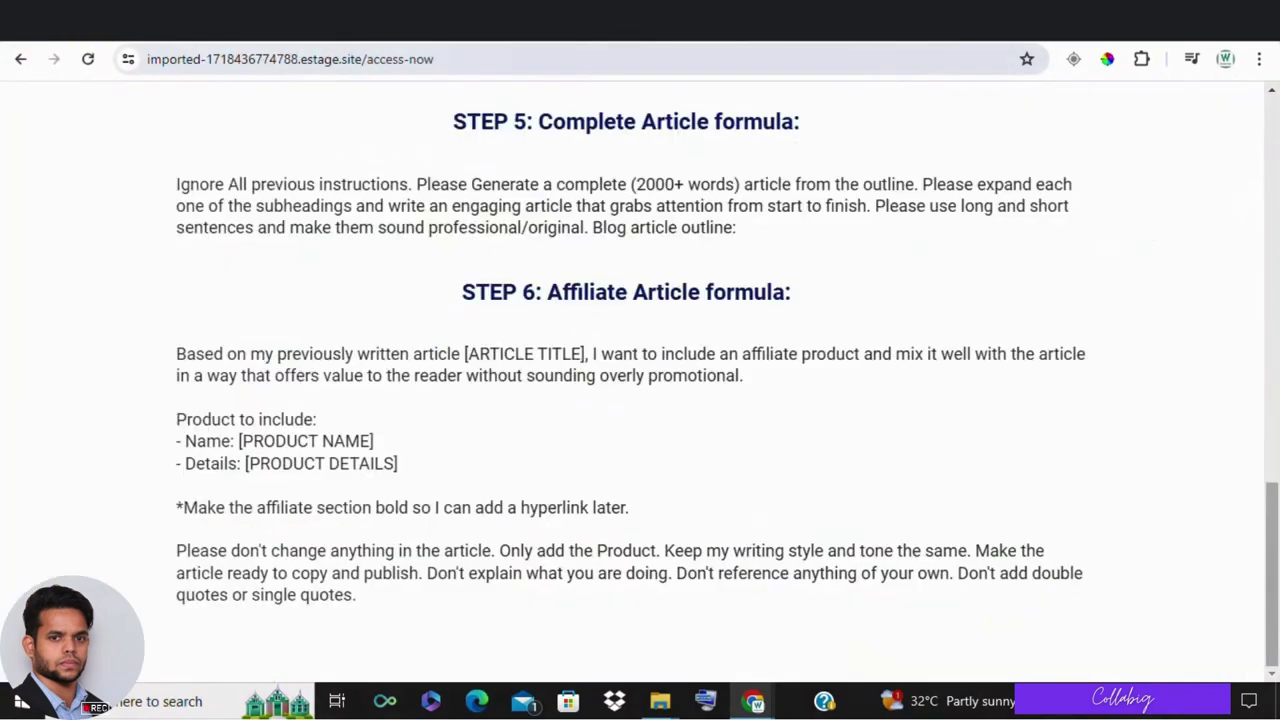
{"action": "scroll", "coordinate": [640, 250], "scroll_direction": "up", "scroll_amount": 4}
{"action": "scroll", "coordinate": [663, 328], "scroll_direction": "up", "scroll_amount": 9}
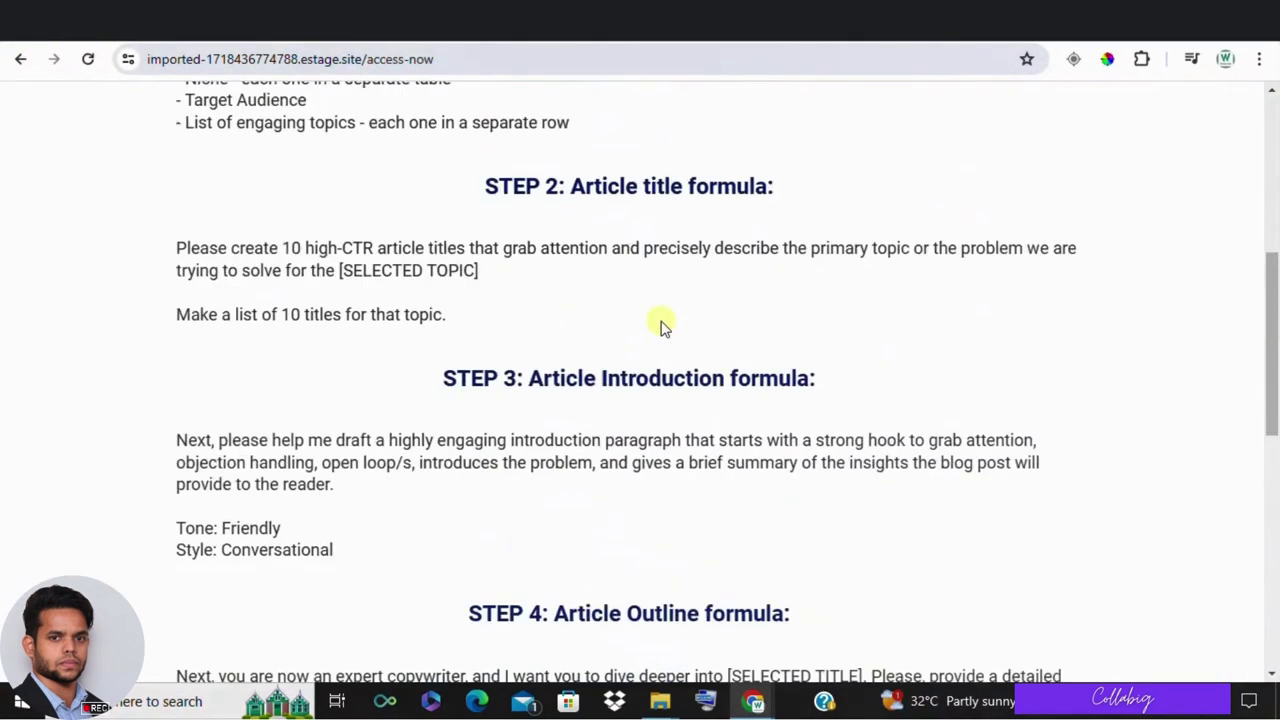
{"action": "scroll", "coordinate": [663, 328], "scroll_direction": "down", "scroll_amount": 8}
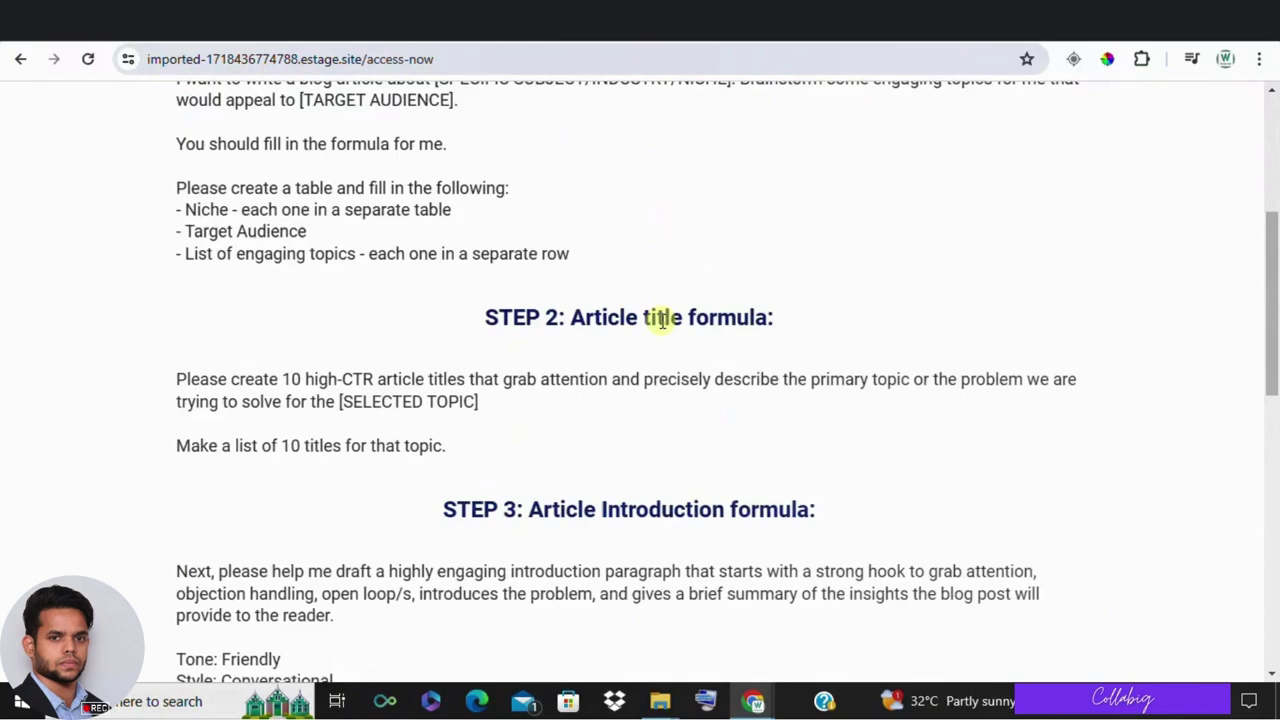
{"action": "scroll", "coordinate": [660, 320], "scroll_direction": "down", "scroll_amount": 5}
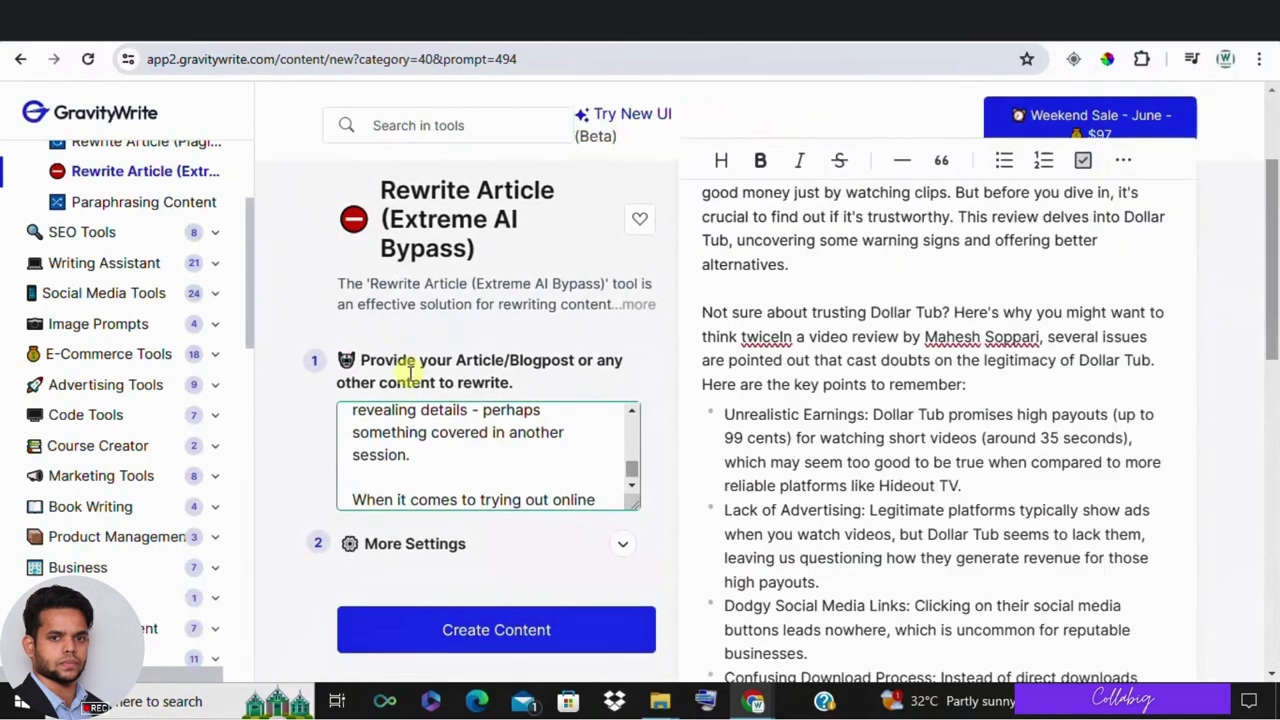
{"action": "scroll", "coordinate": [409, 374], "scroll_direction": "up", "scroll_amount": 2}
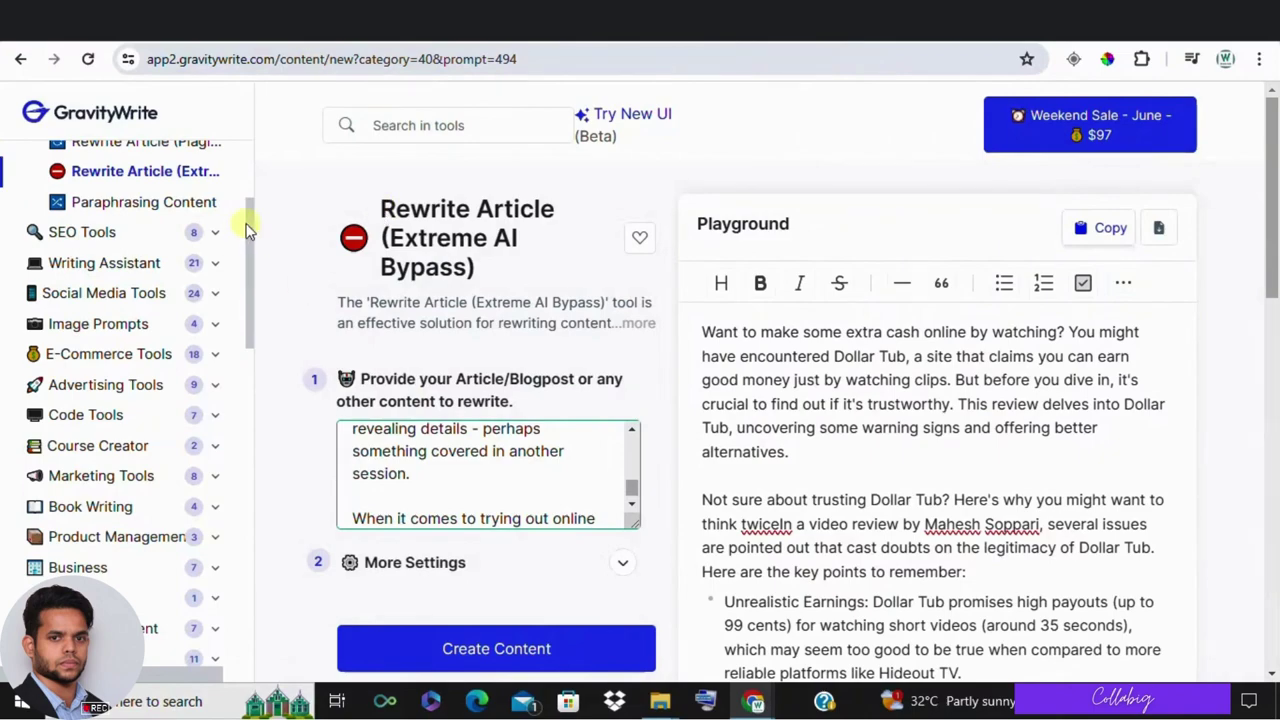
{"action": "scroll", "coordinate": [237, 206], "scroll_direction": "up", "scroll_amount": 3}
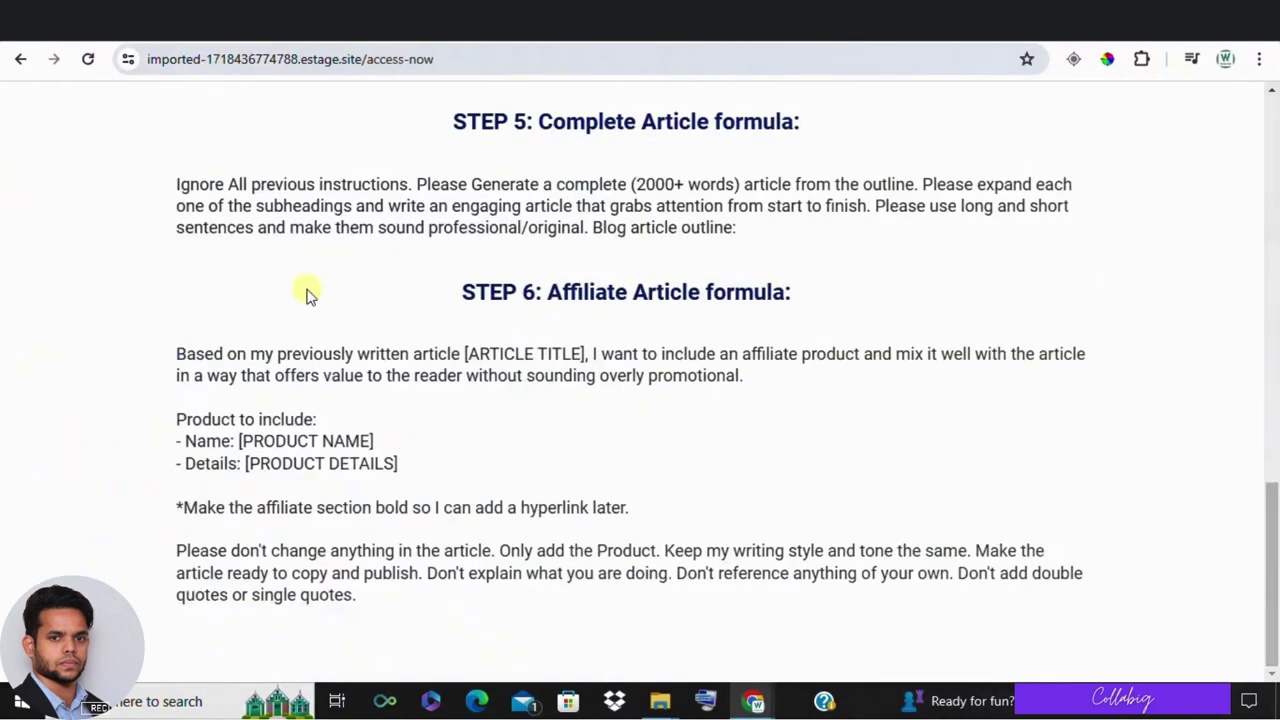
{"action": "scroll", "coordinate": [306, 288], "scroll_direction": "up", "scroll_amount": 5}
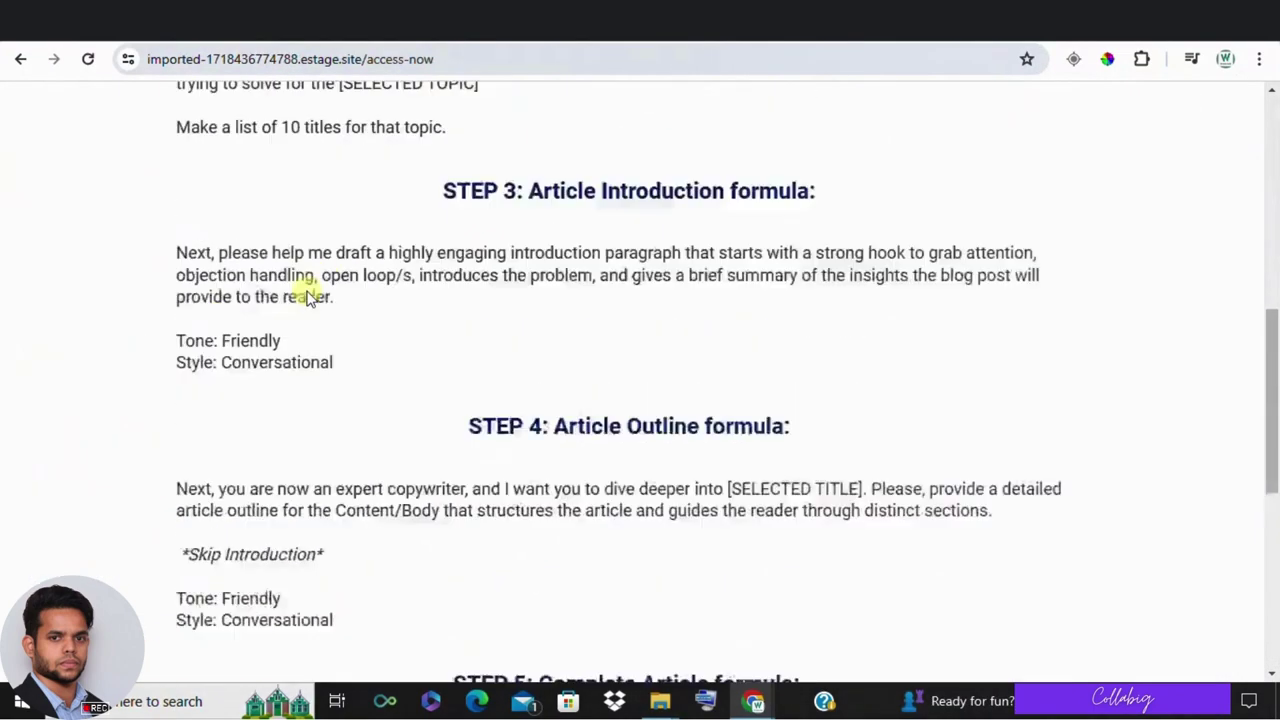
{"action": "scroll", "coordinate": [306, 297], "scroll_direction": "up", "scroll_amount": 10}
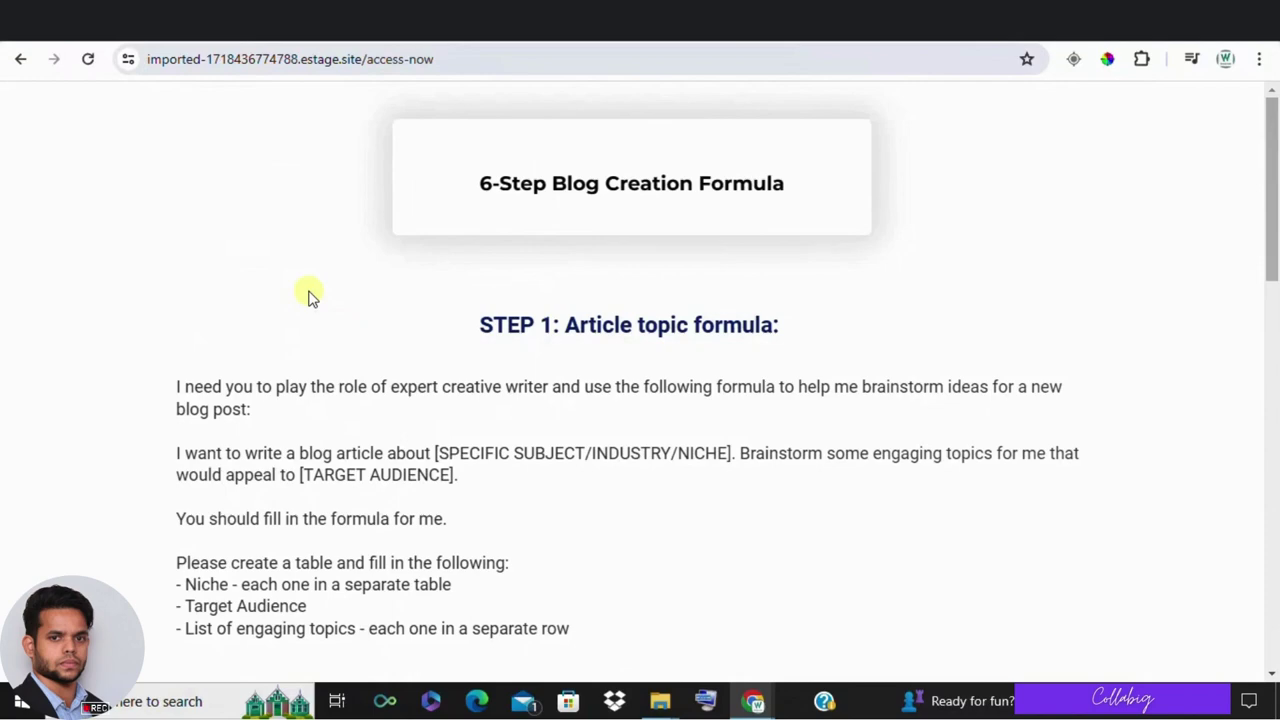
{"action": "scroll", "coordinate": [443, 378], "scroll_direction": "down", "scroll_amount": 5}
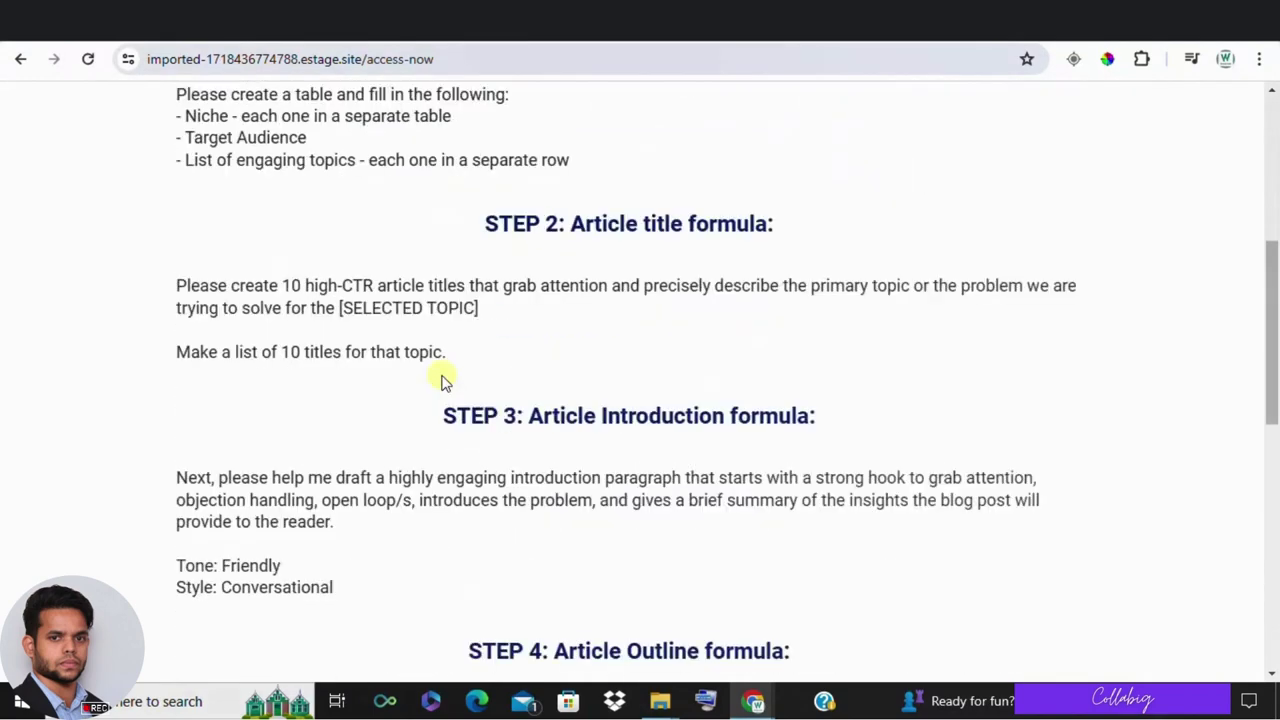
{"action": "scroll", "coordinate": [443, 378], "scroll_direction": "down", "scroll_amount": 6}
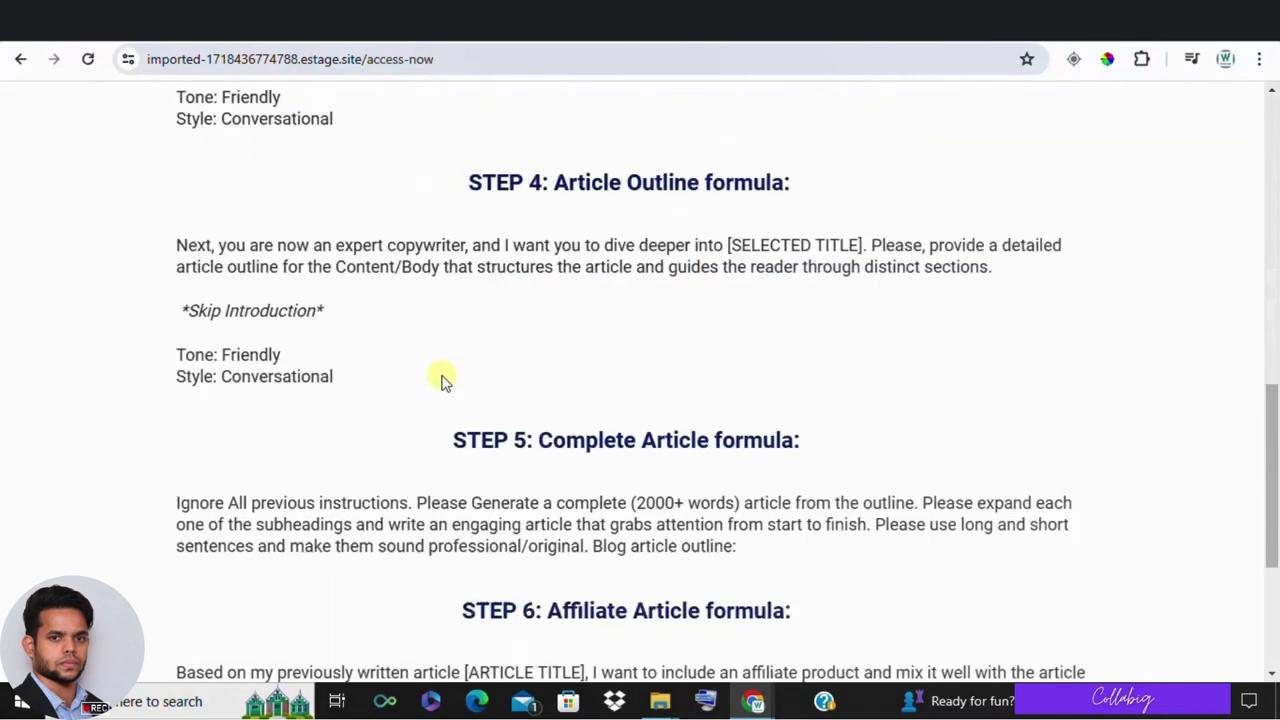
{"action": "scroll", "coordinate": [443, 380], "scroll_direction": "down", "scroll_amount": 3}
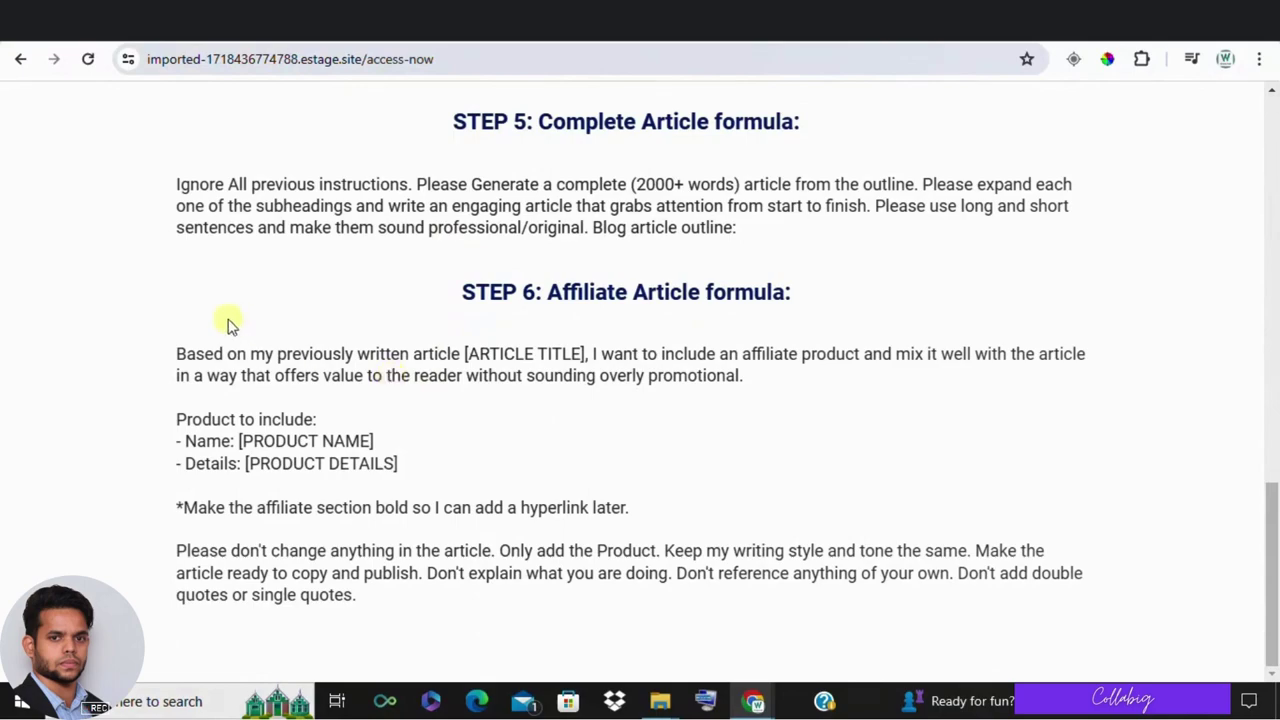
{"action": "key", "text": "ctrl+Tab"}
{"action": "scroll", "coordinate": [533, 422], "scroll_direction": "up", "scroll_amount": 3}
{"action": "scroll", "coordinate": [533, 422], "scroll_direction": "up", "scroll_amount": 12}
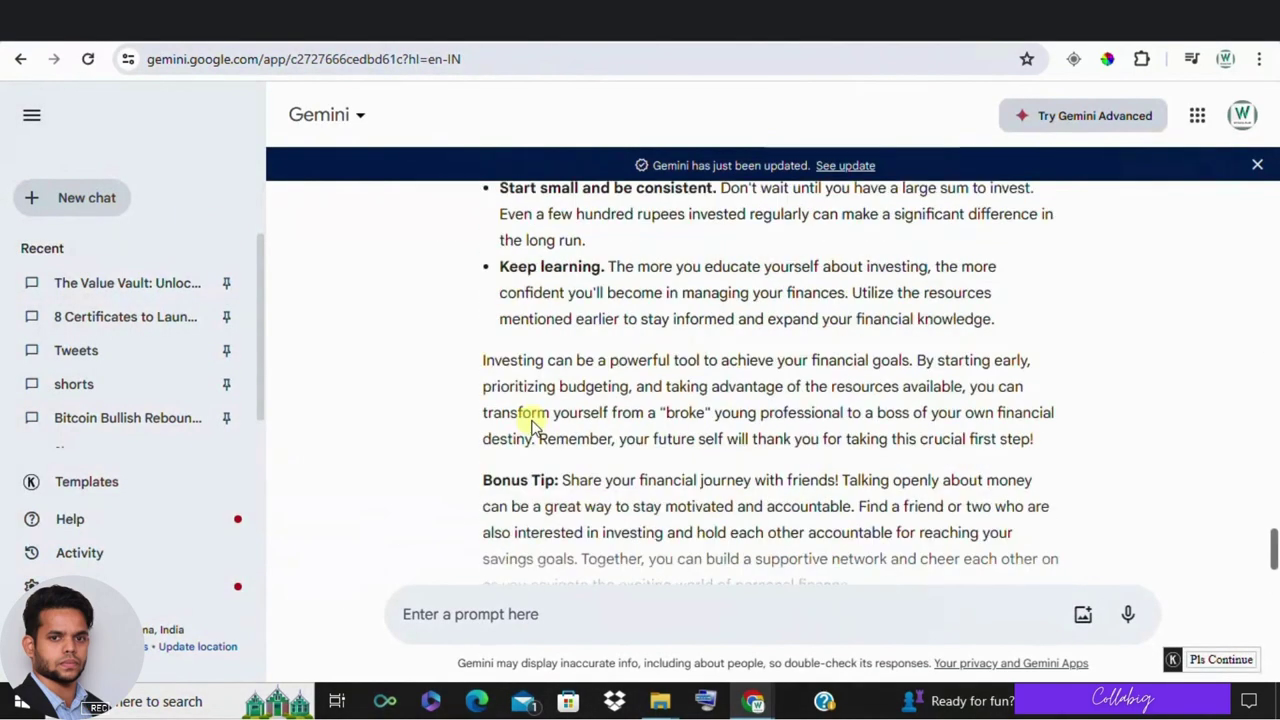
{"action": "scroll", "coordinate": [533, 425], "scroll_direction": "up", "scroll_amount": 15}
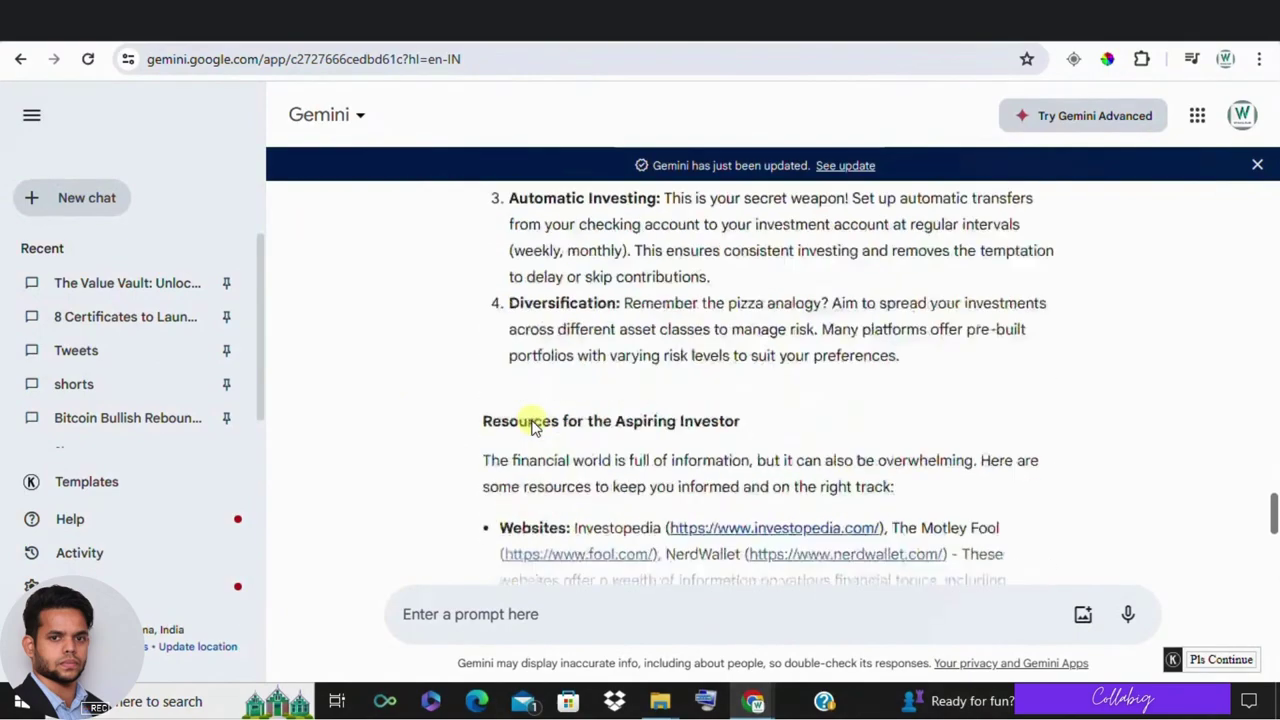
{"action": "scroll", "coordinate": [533, 425], "scroll_direction": "up", "scroll_amount": 15}
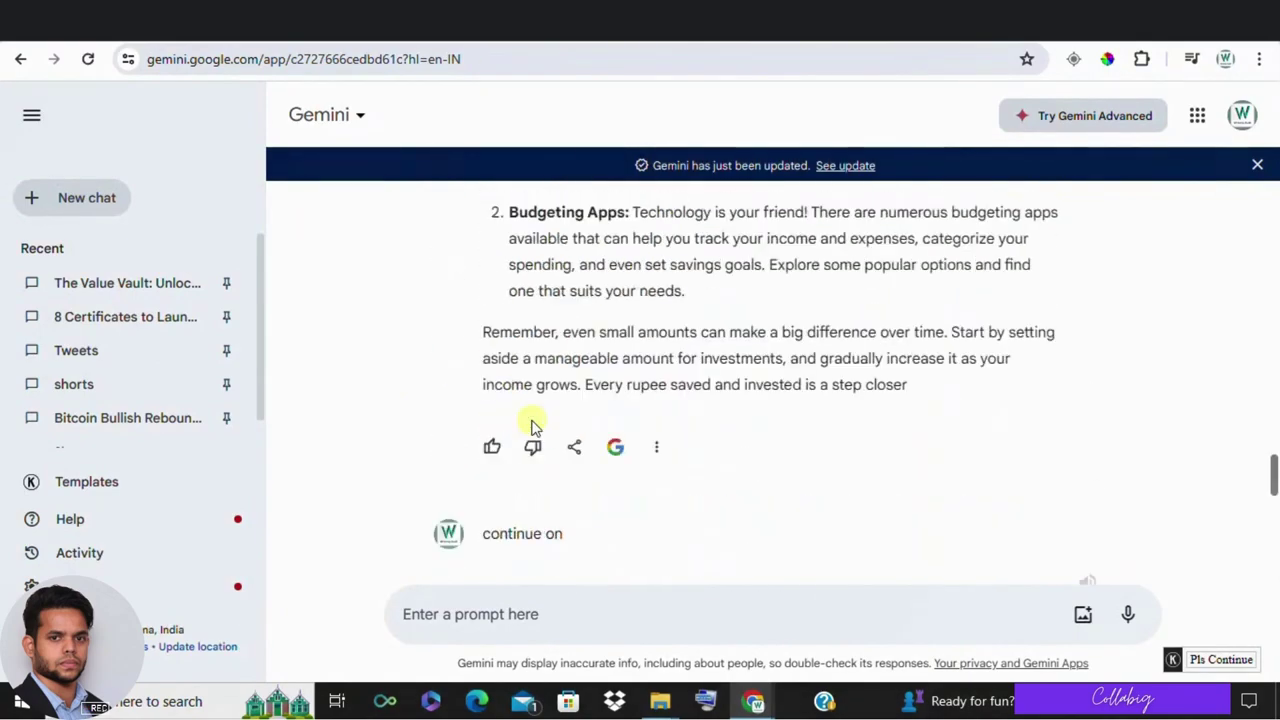
{"action": "scroll", "coordinate": [533, 425], "scroll_direction": "up", "scroll_amount": 15}
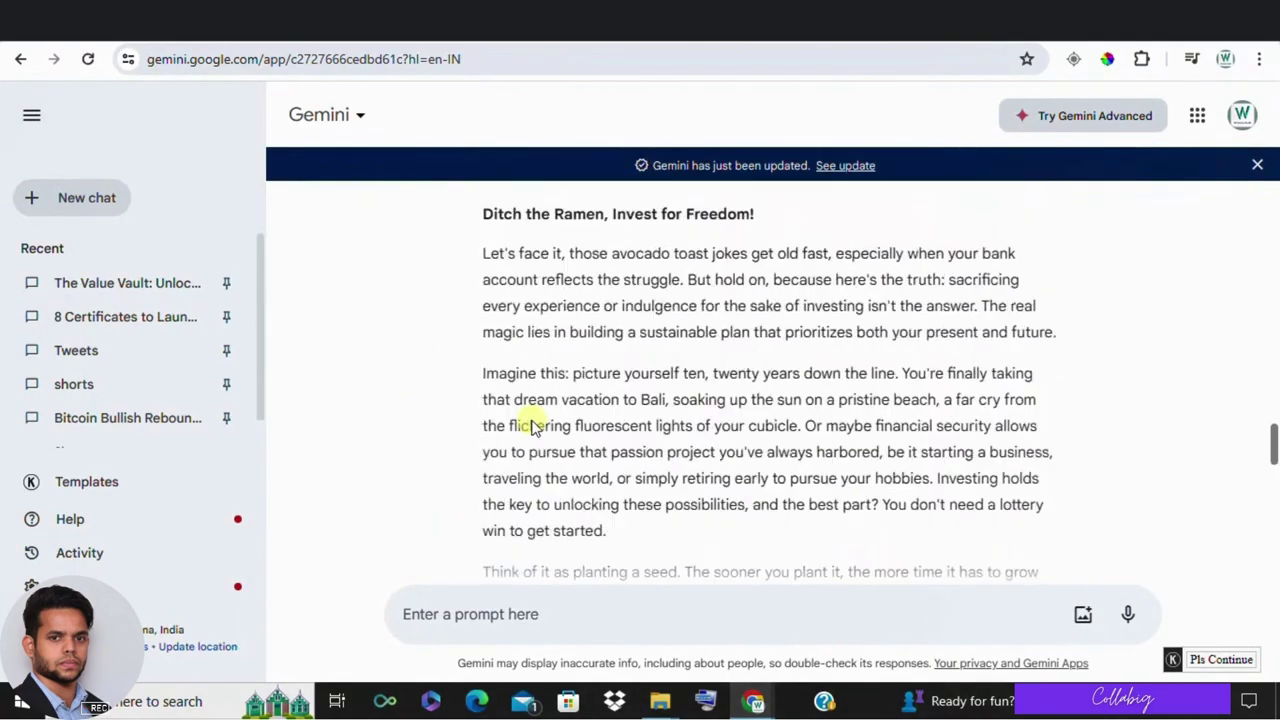
{"action": "scroll", "coordinate": [533, 425], "scroll_direction": "up", "scroll_amount": 3}
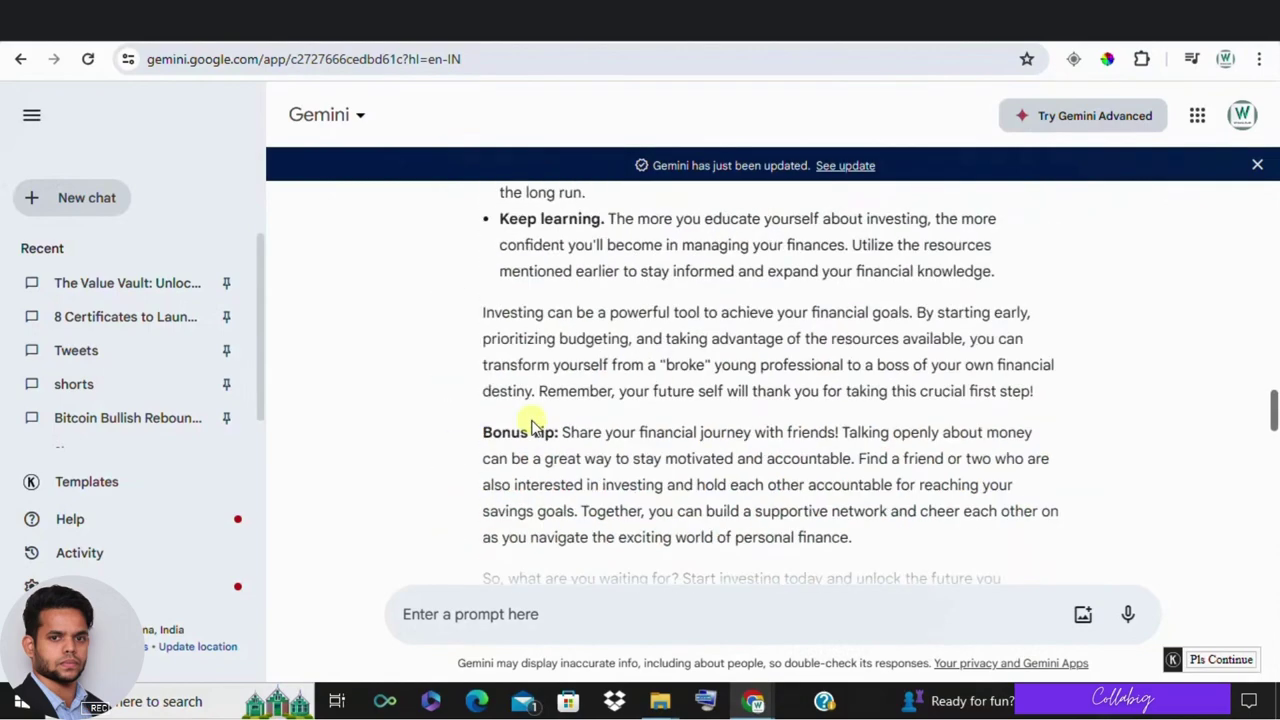